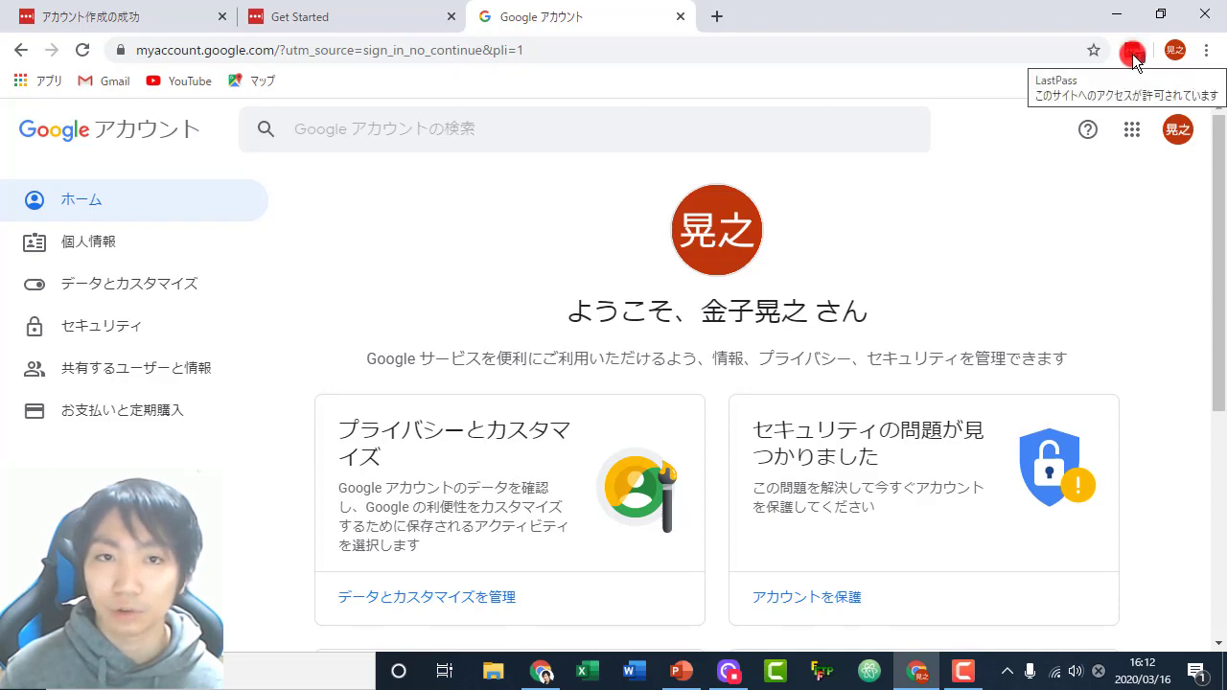
- Open the LastPass vault in its own tab and translate the page into Japanese
{"action": "left_click", "coordinate": [1133, 55]}
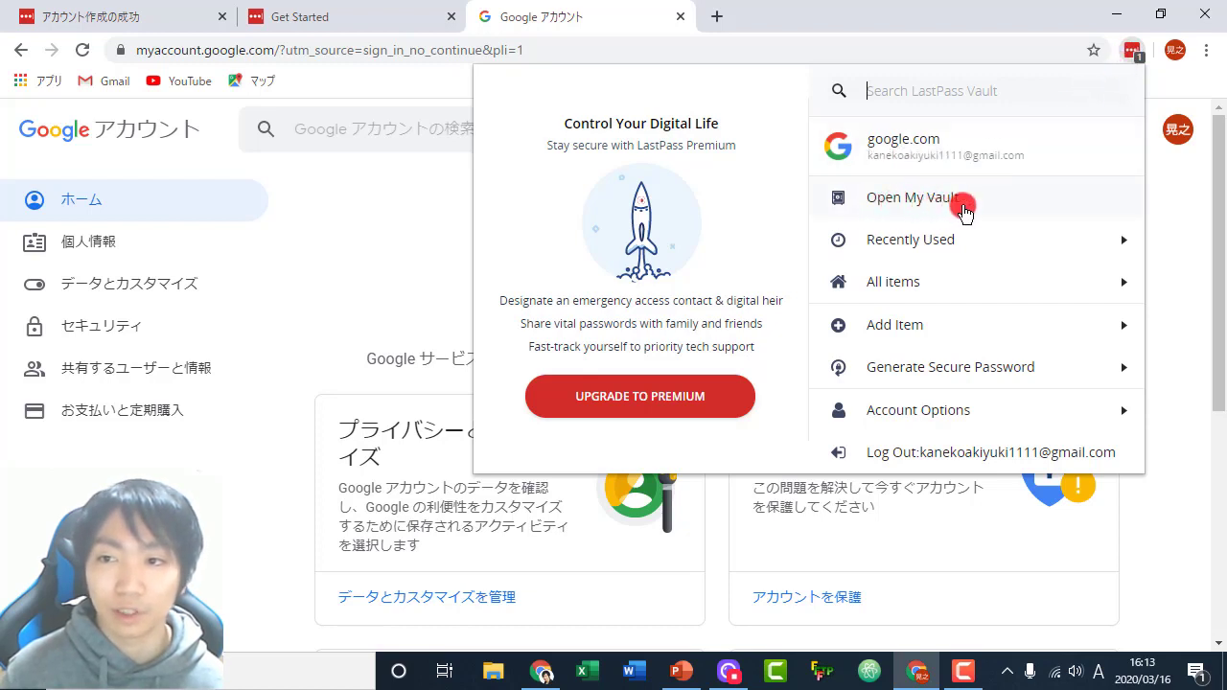
{"action": "left_click", "coordinate": [906, 199]}
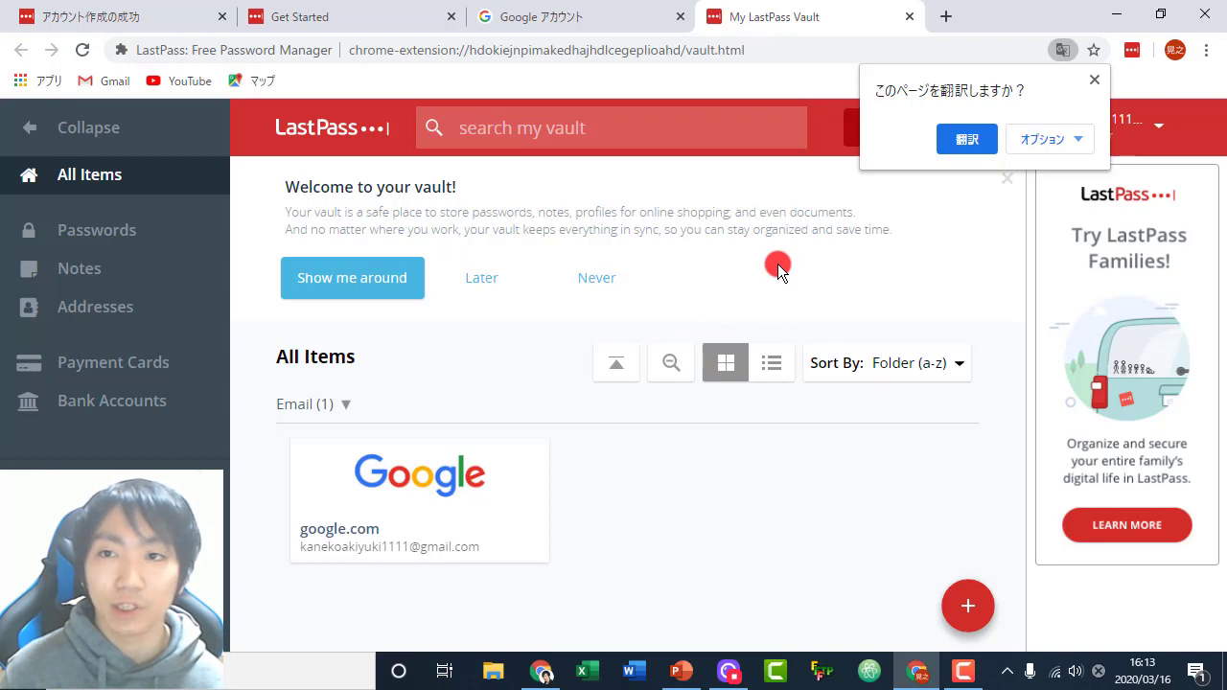
{"action": "left_click", "coordinate": [963, 142]}
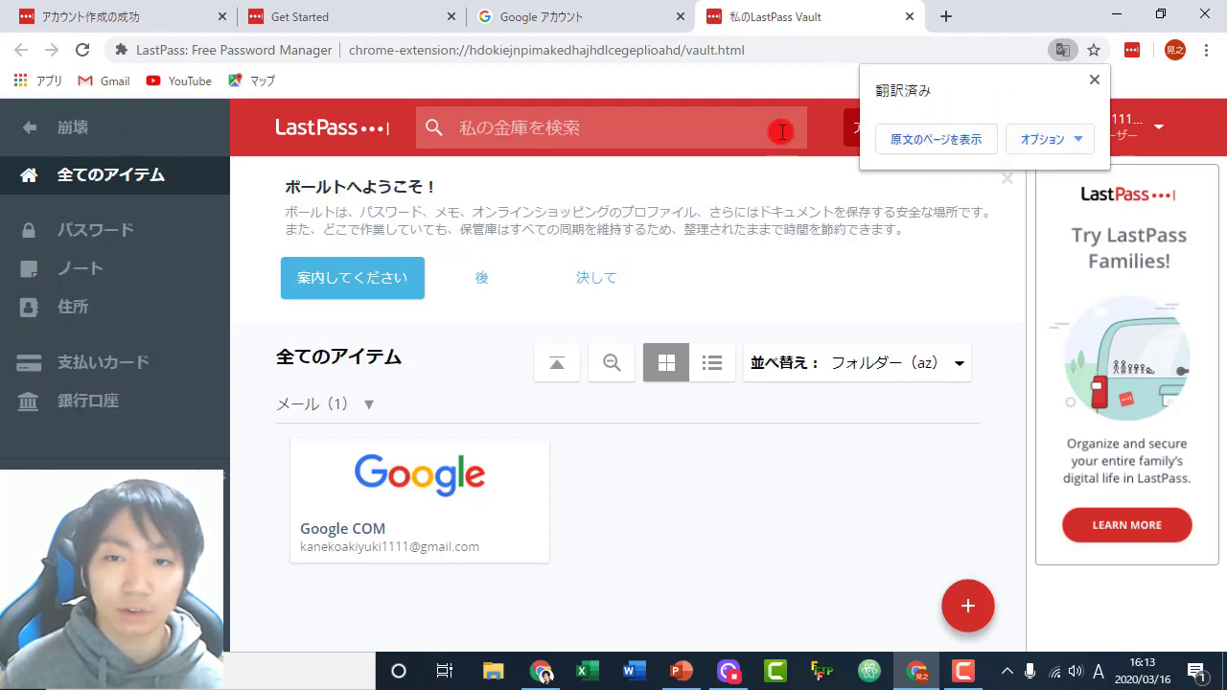
{"action": "left_click", "coordinate": [786, 187]}
{"action": "right_click", "coordinate": [786, 187]}
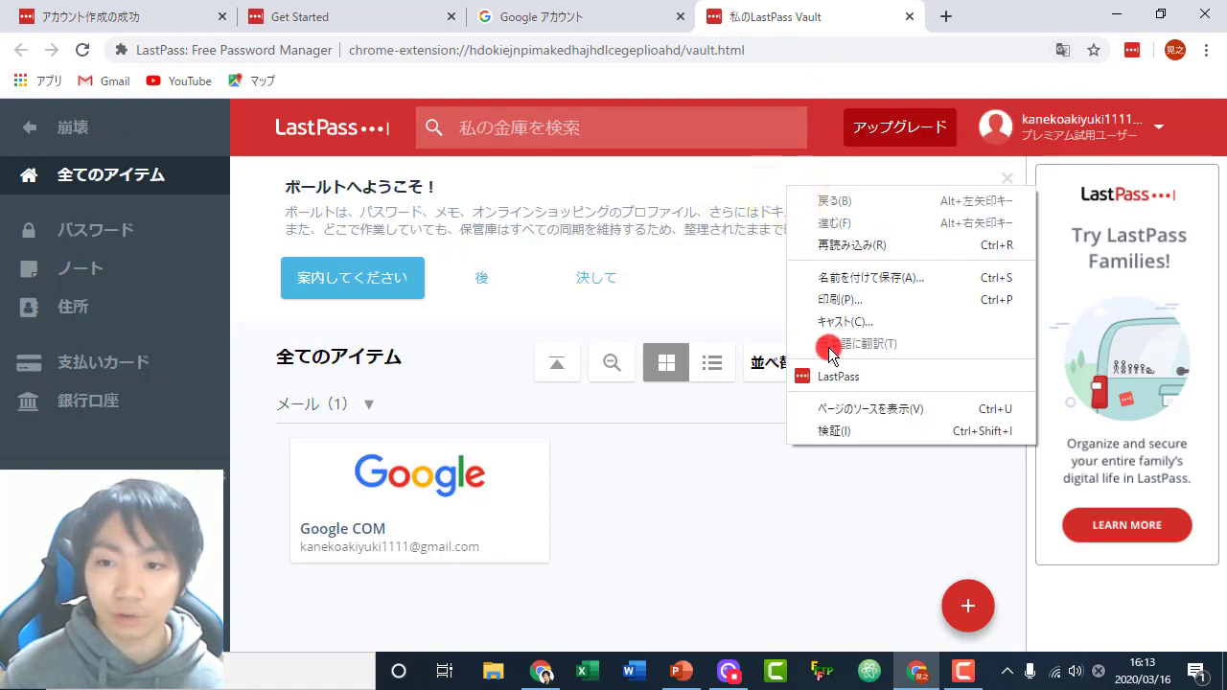
{"action": "left_click", "coordinate": [737, 203]}
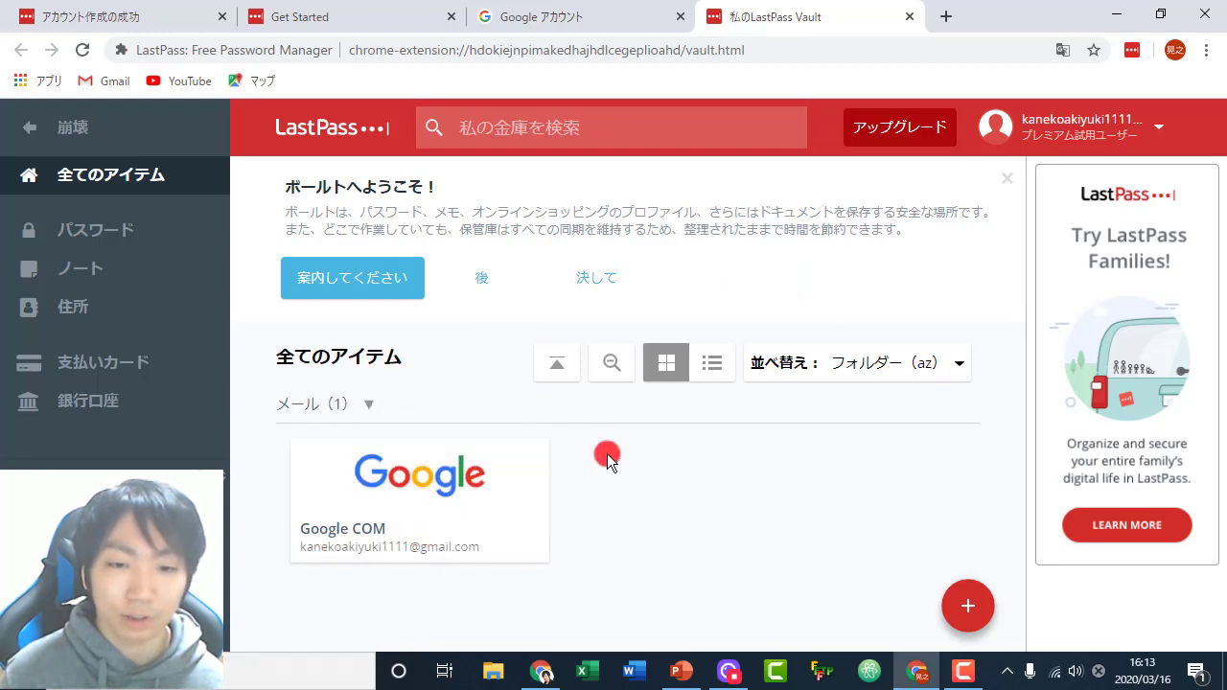
{"action": "mouse_move", "coordinate": [493, 493]}
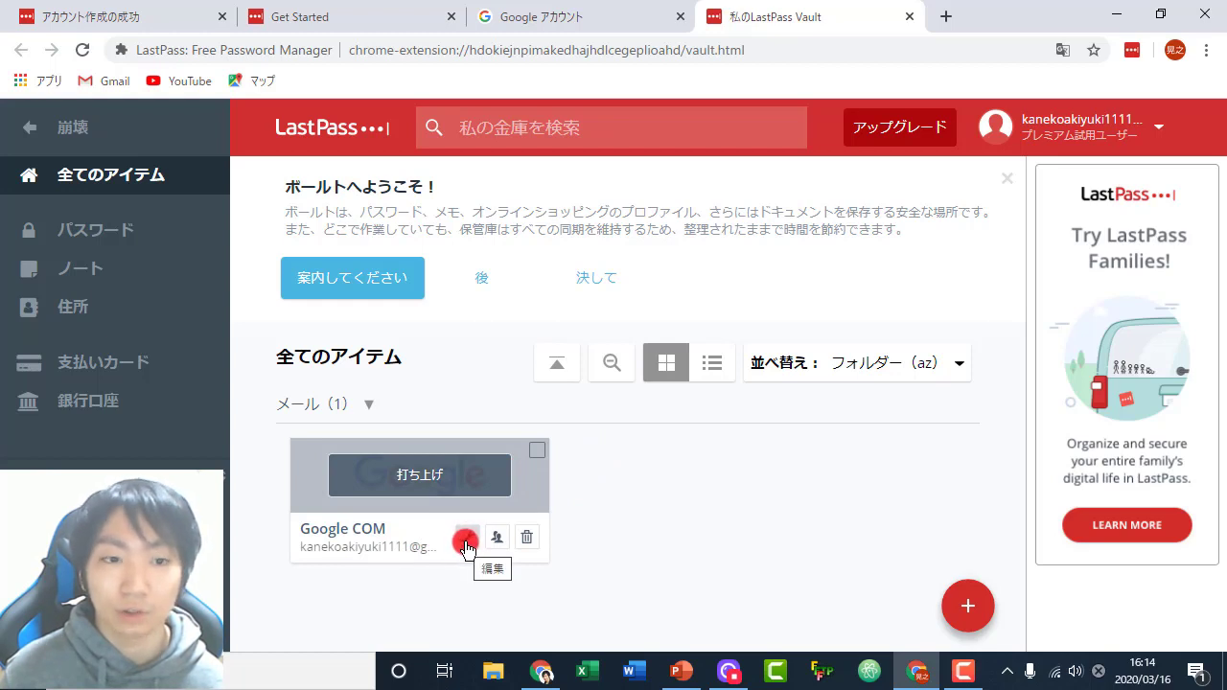
{"action": "left_click", "coordinate": [466, 543]}
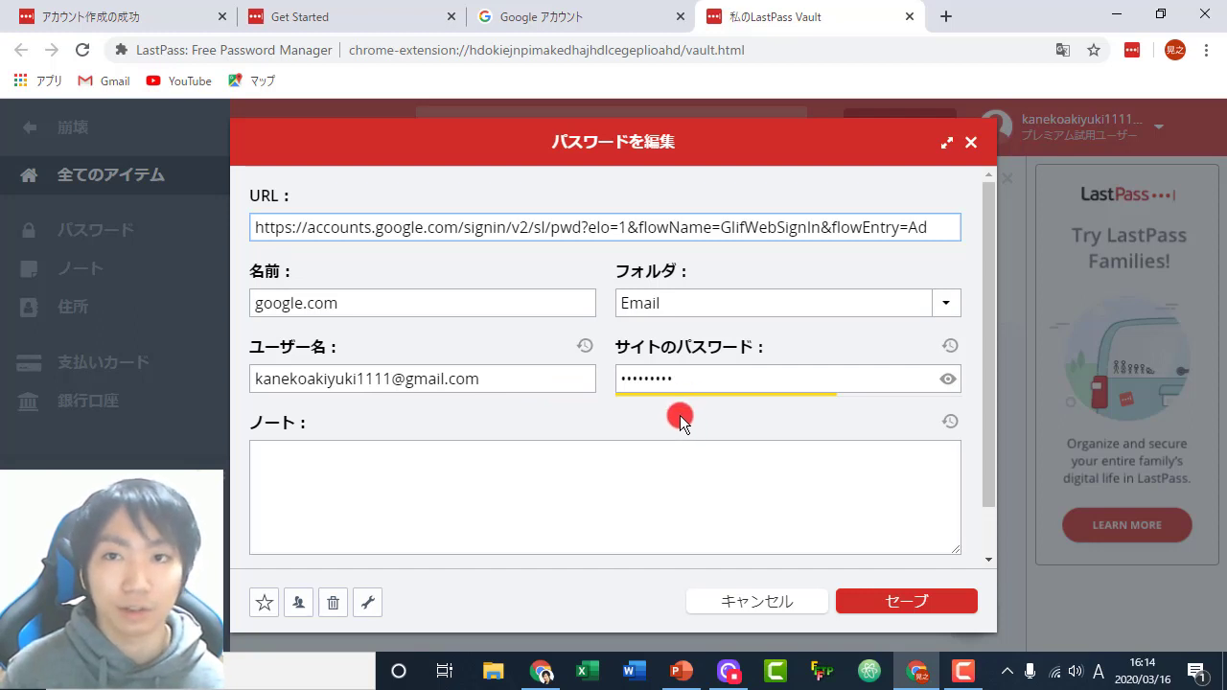
{"action": "left_click", "coordinate": [747, 601]}
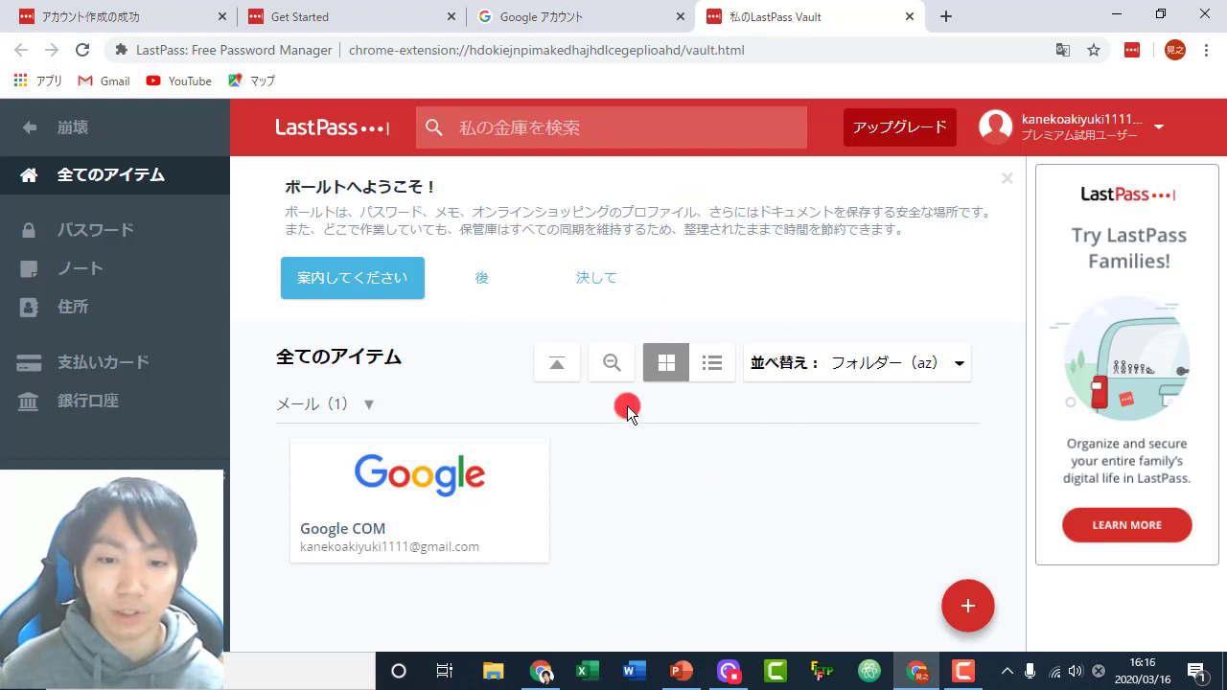
{"action": "left_click", "coordinate": [467, 532]}
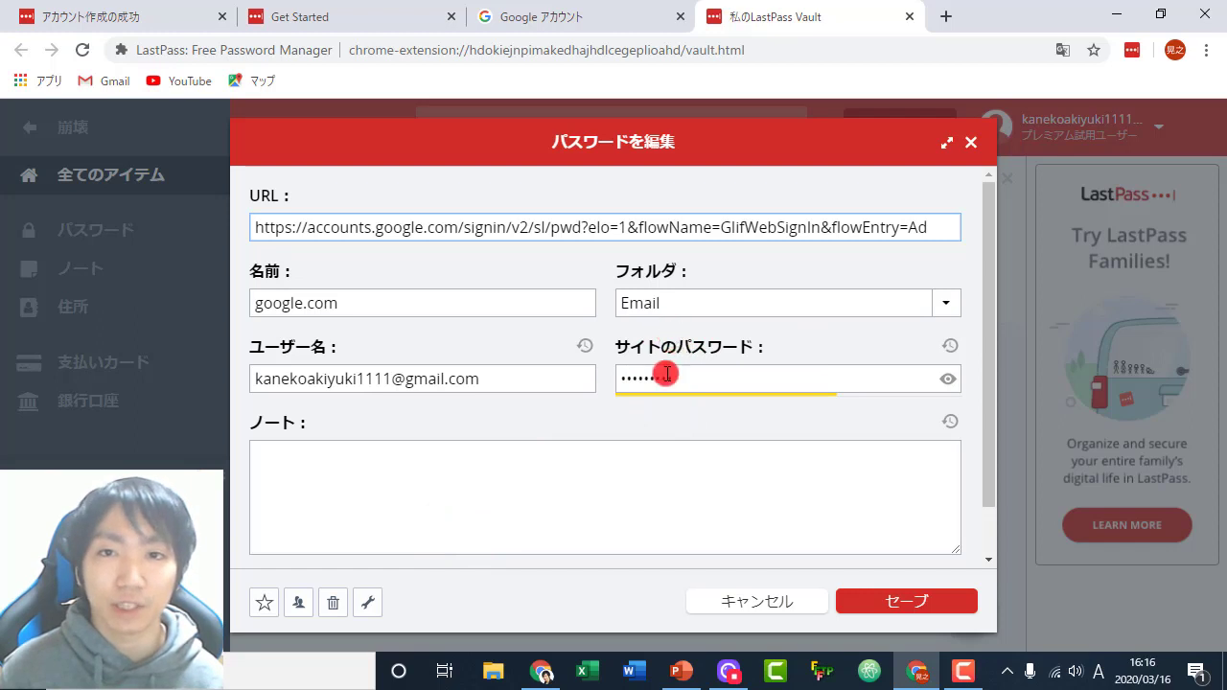
{"action": "left_click", "coordinate": [972, 142]}
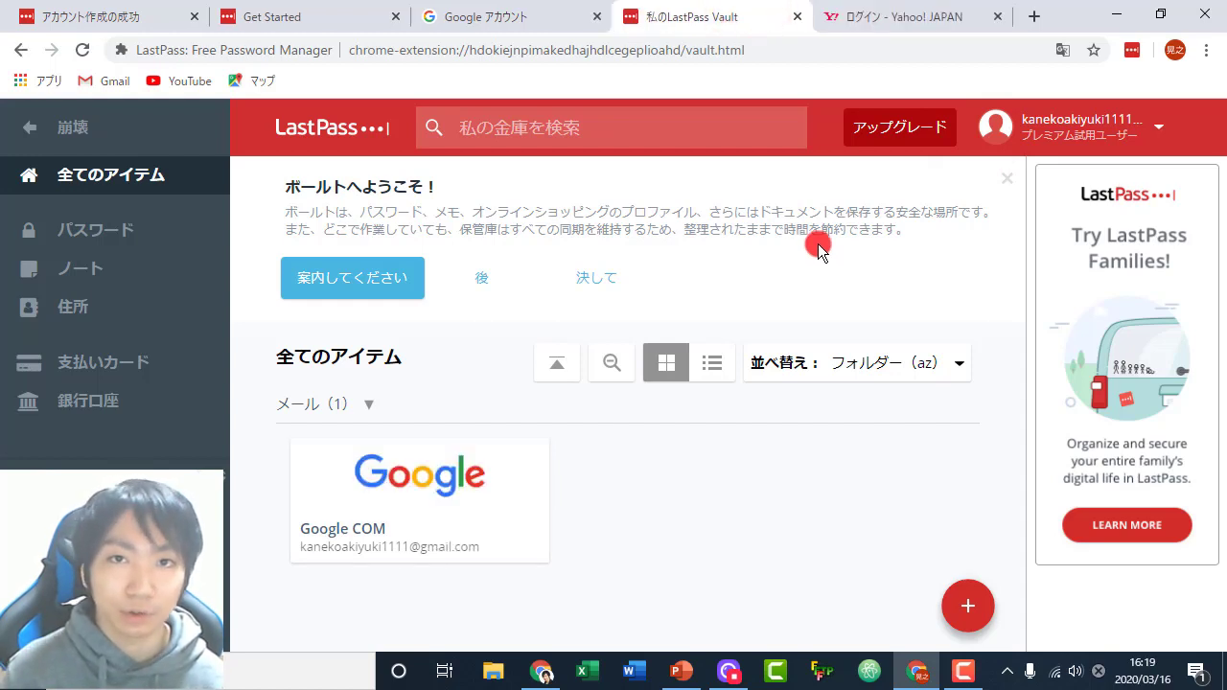
- Sign in to Yahoo! JAPAN with the account ID and password, then add the login to LastPass
{"action": "left_click", "coordinate": [889, 17]}
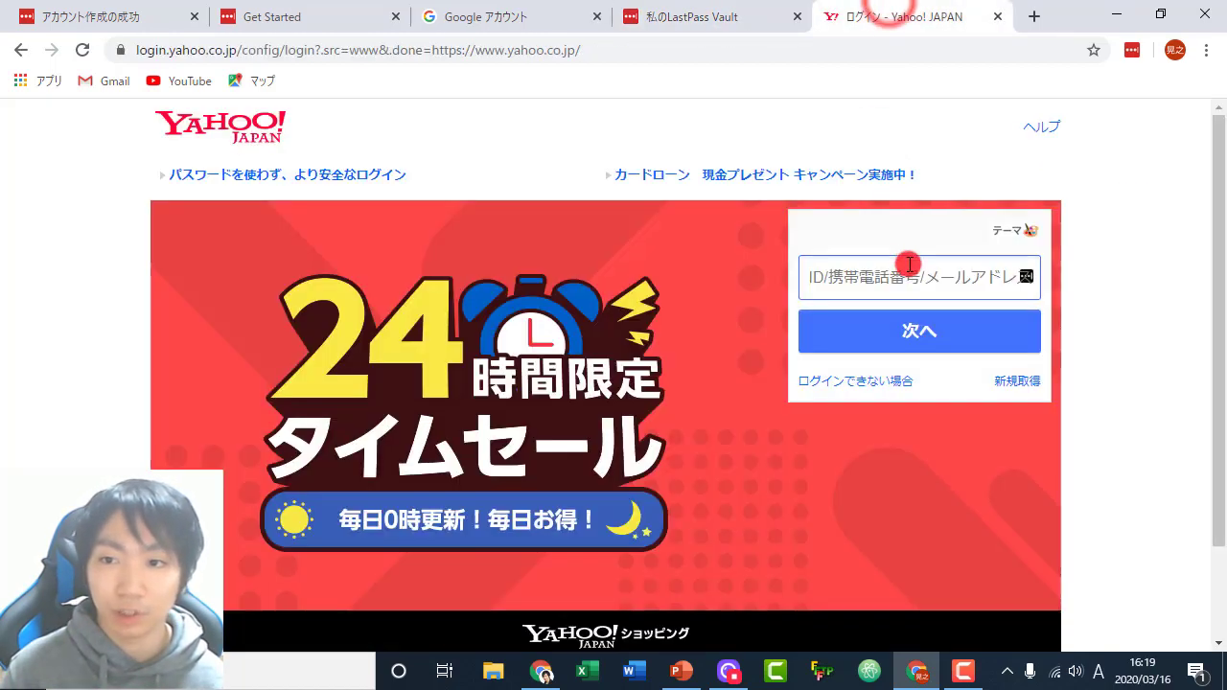
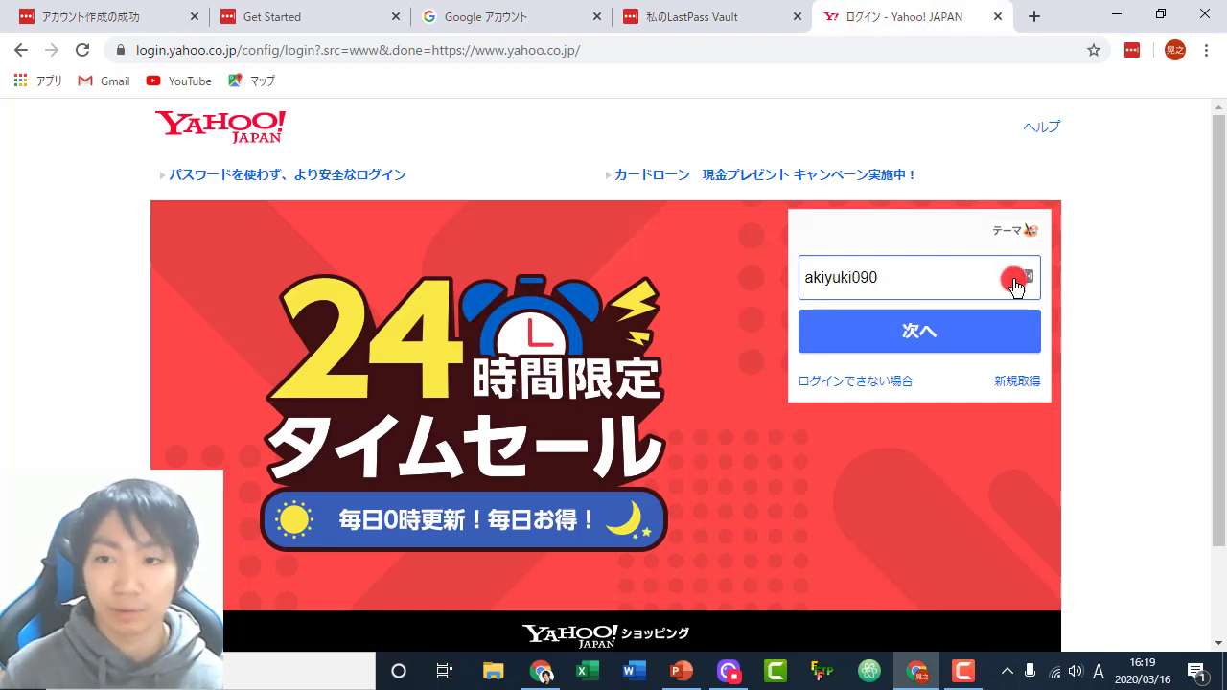
{"action": "left_click", "coordinate": [870, 330]}
{"action": "type", "text": "•"}
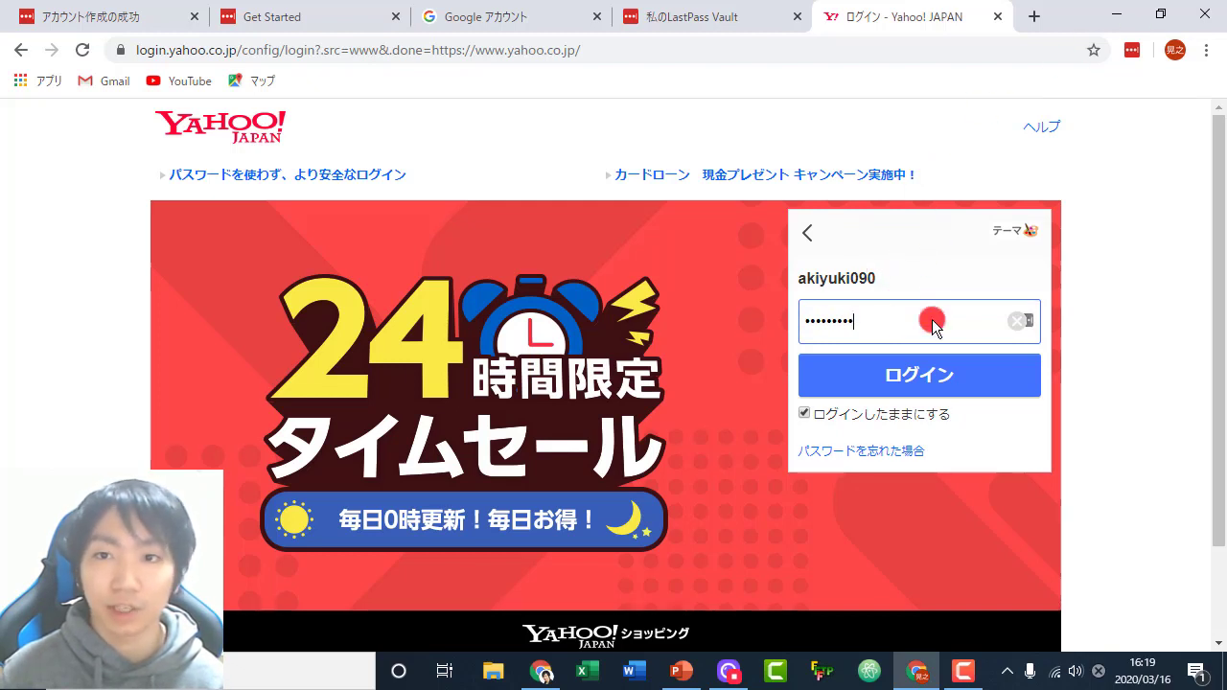
{"action": "left_click", "coordinate": [905, 378]}
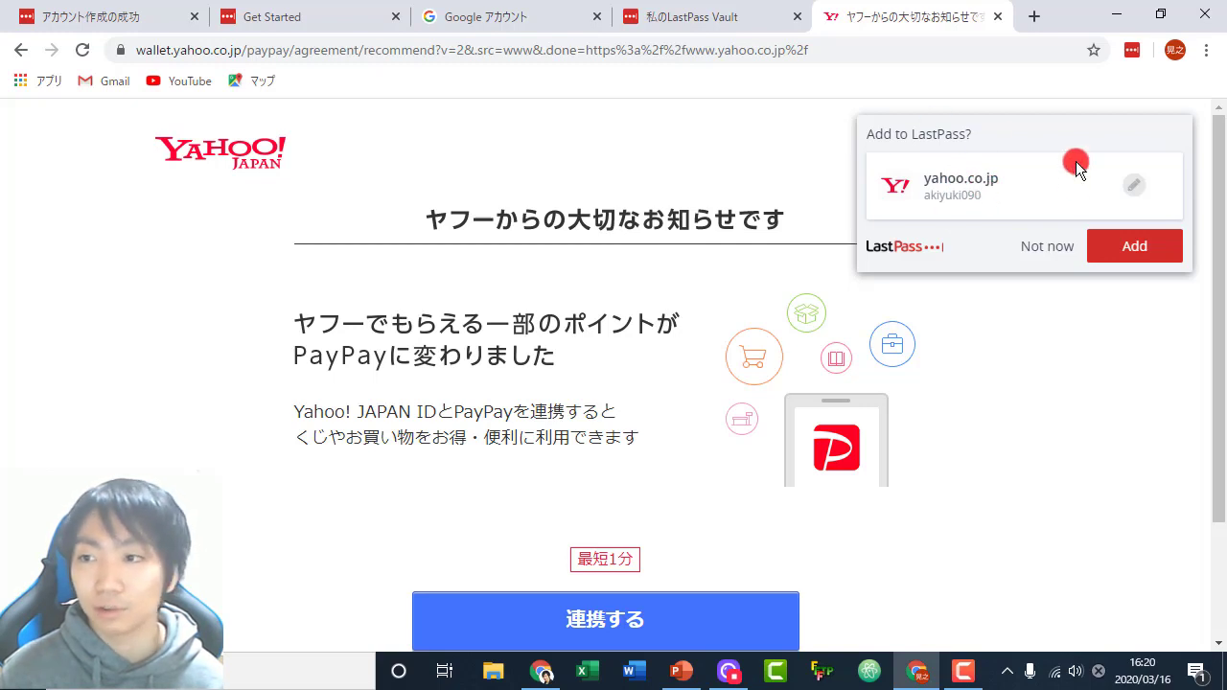
{"action": "left_click", "coordinate": [1133, 251]}
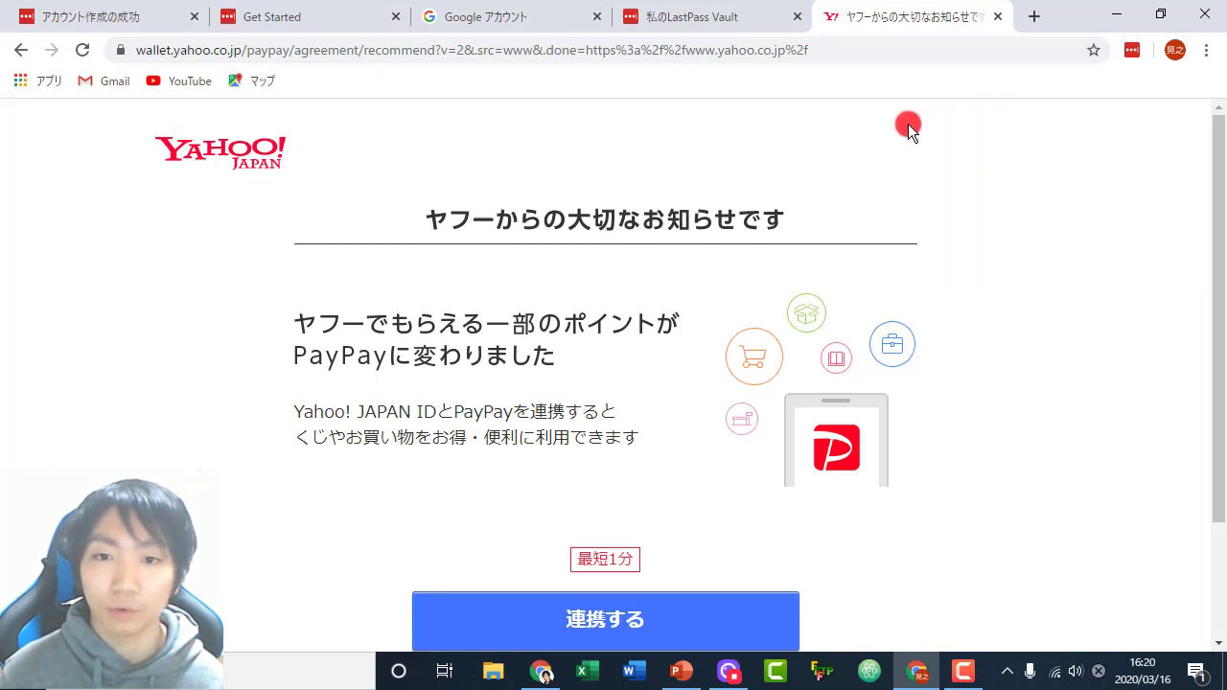
- Log out of Yahoo! JAPAN and fill the ID from the saved yahoo.co.jp LastPass login
{"action": "left_click", "coordinate": [900, 139]}
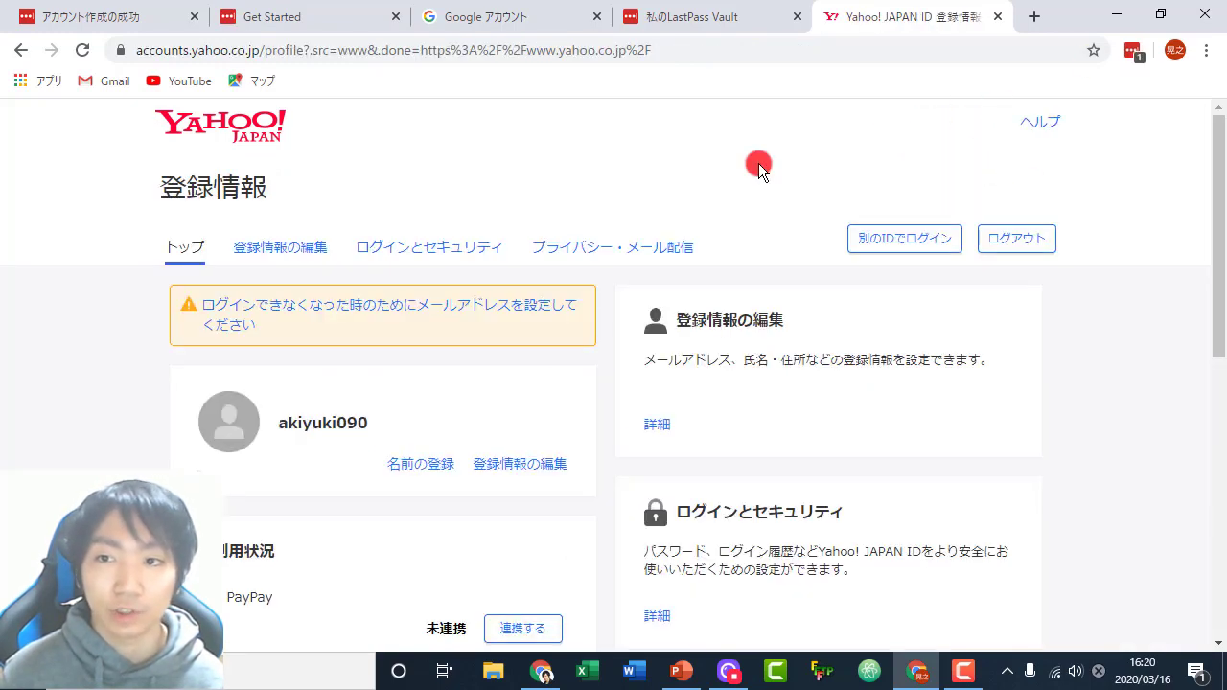
{"action": "left_click", "coordinate": [1037, 246]}
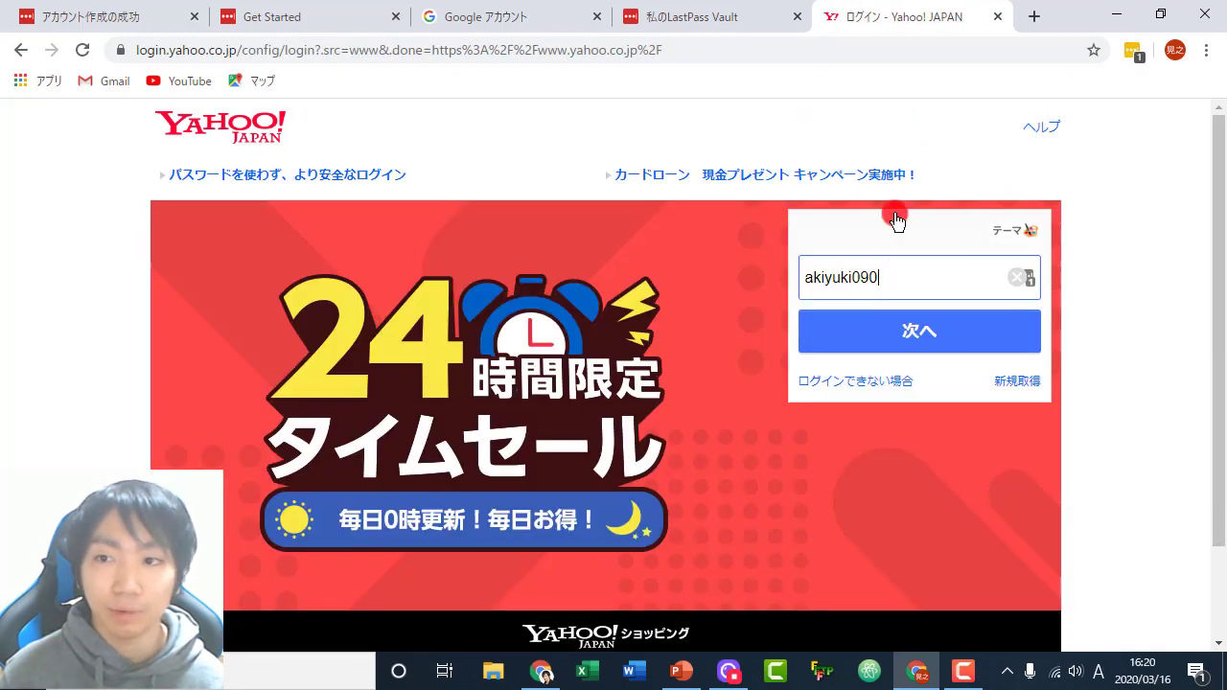
{"action": "left_click", "coordinate": [1029, 283]}
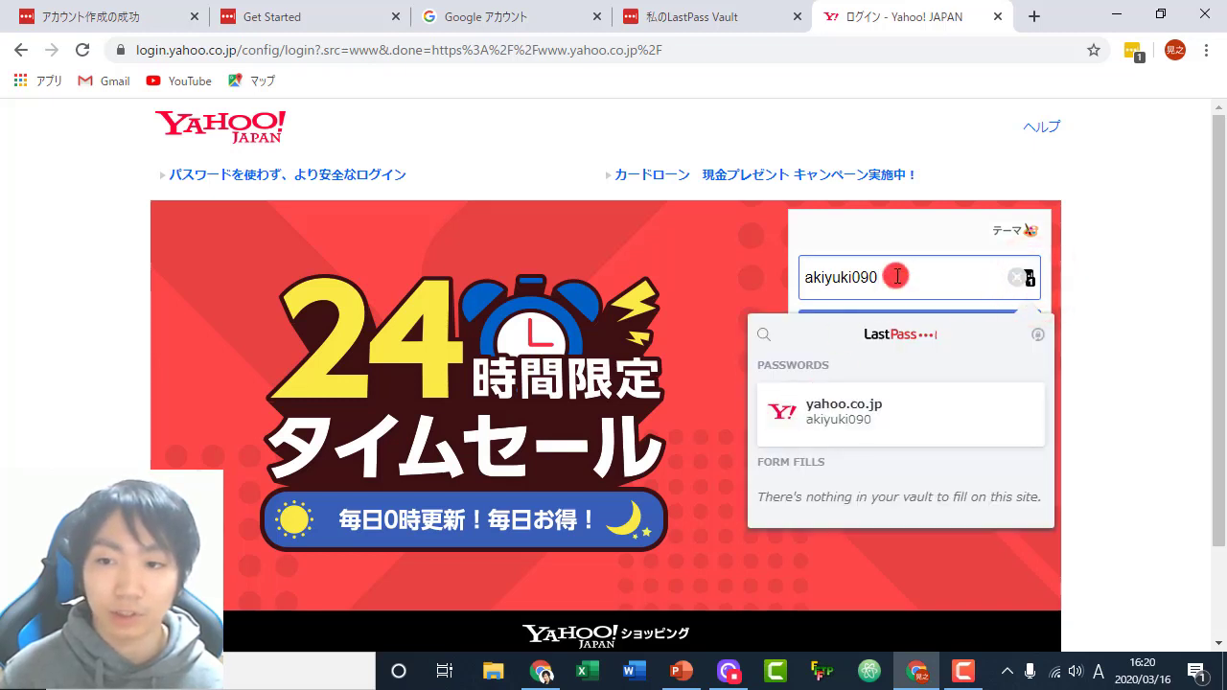
{"action": "left_click", "coordinate": [837, 418]}
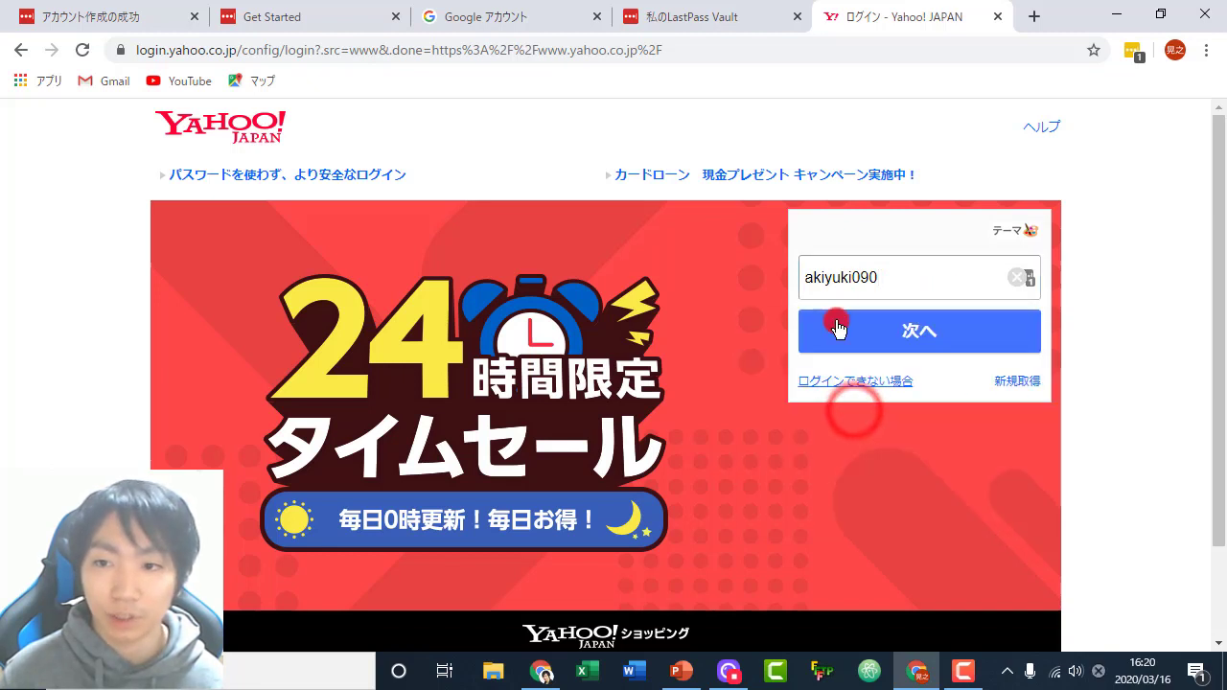
{"action": "left_click", "coordinate": [830, 270]}
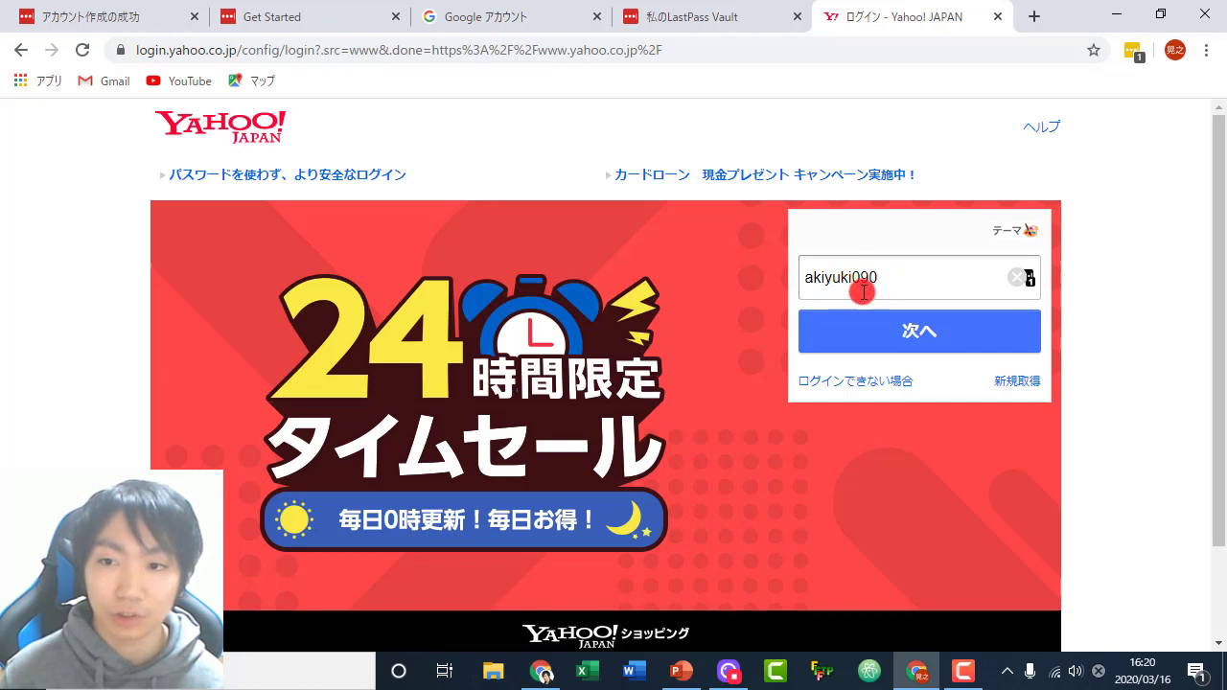
{"action": "left_click", "coordinate": [1035, 284]}
{"action": "left_click", "coordinate": [856, 413]}
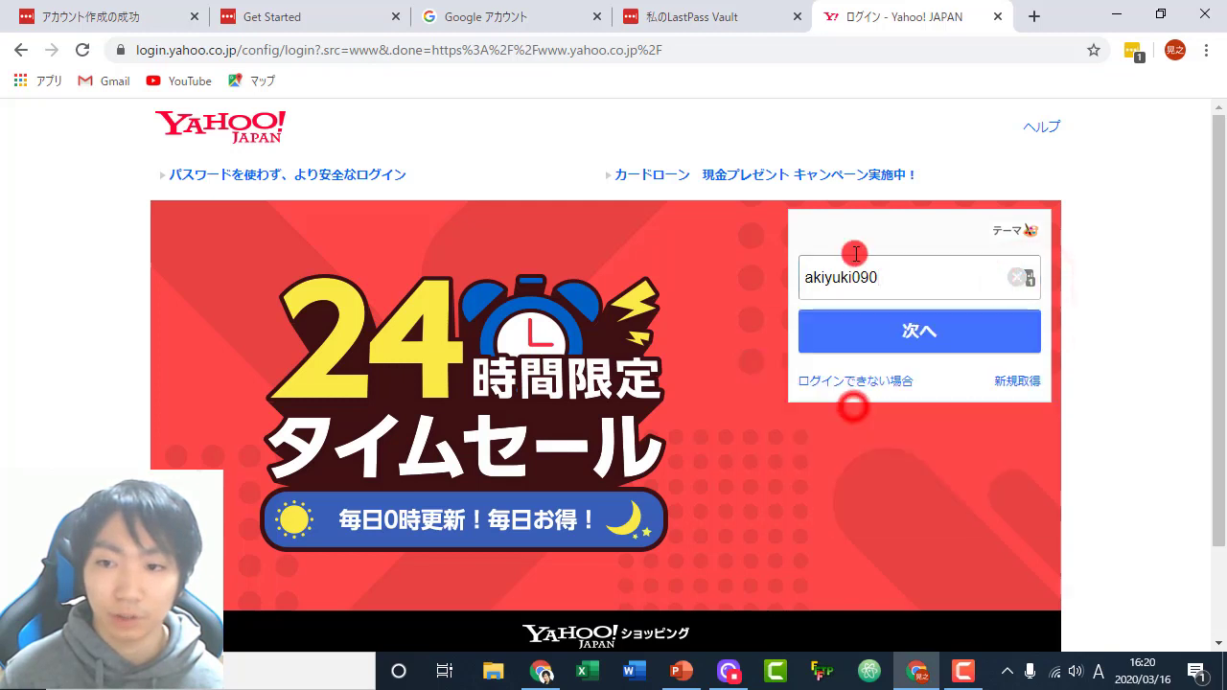
{"action": "left_click", "coordinate": [901, 335]}
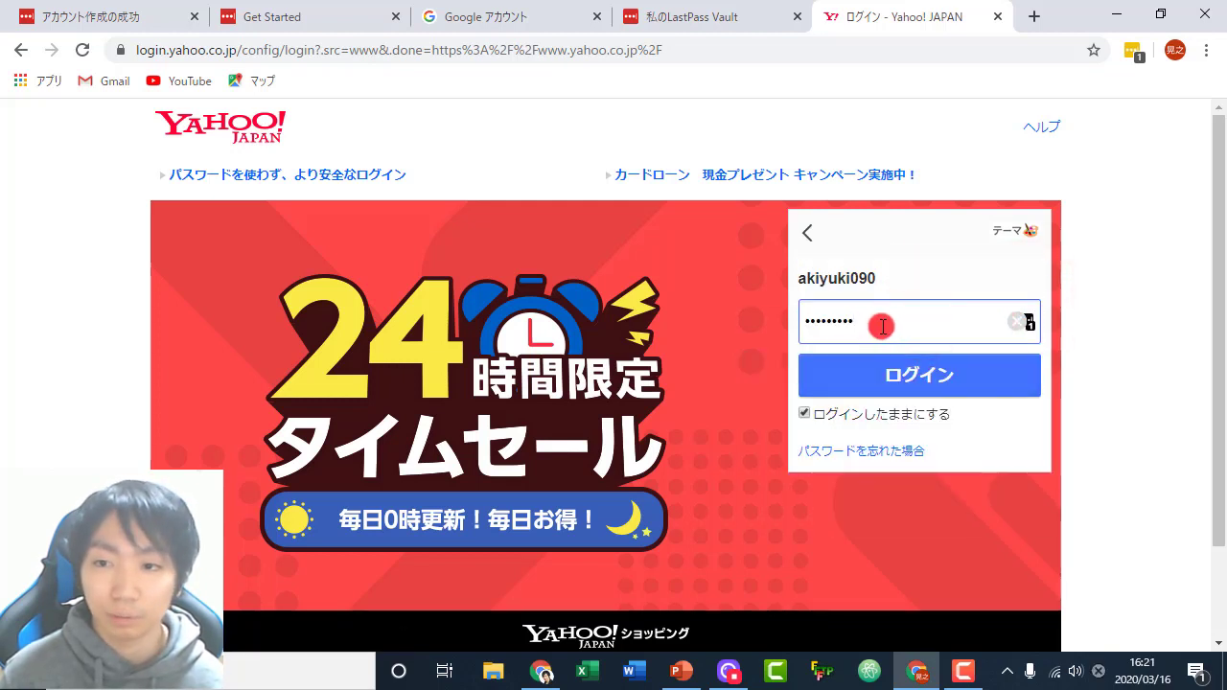
- Refill the password from the yahoo.co.jp LastPass entry and sign in to Yahoo! JAPAN
{"action": "double_click", "coordinate": [879, 331]}
{"action": "key", "text": "BackSpace"}
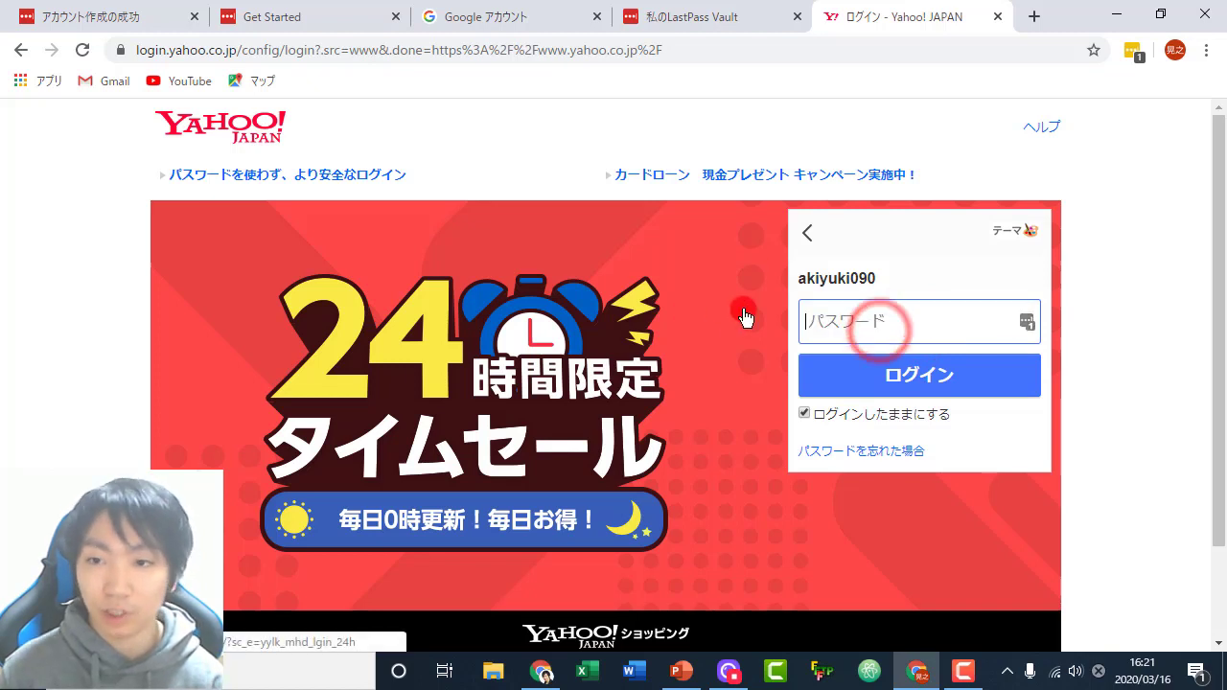
{"action": "left_click", "coordinate": [1029, 324]}
{"action": "left_click", "coordinate": [838, 444]}
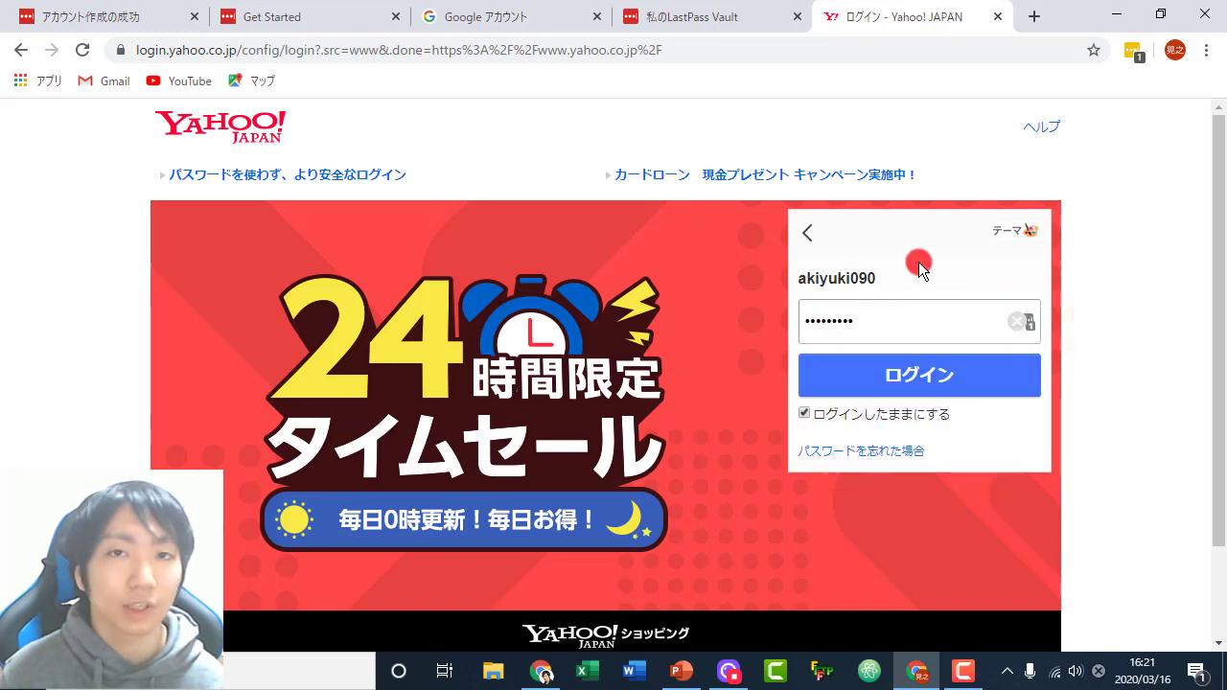
{"action": "left_click", "coordinate": [916, 374]}
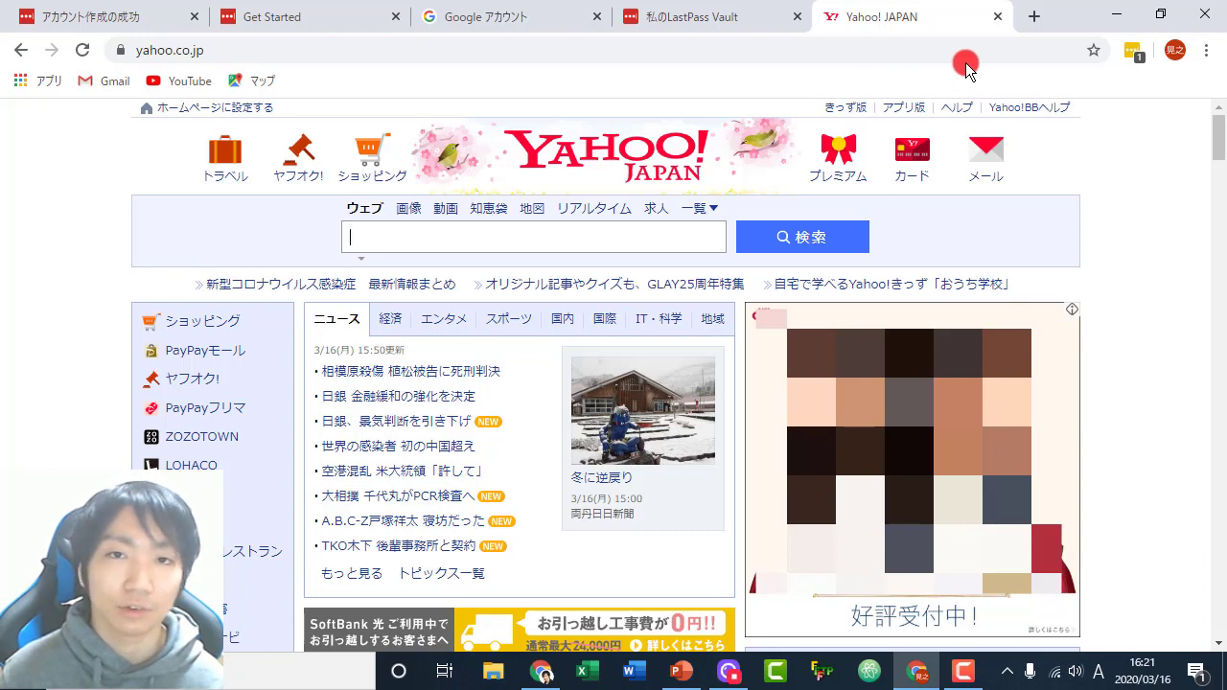
- Search for amazon in a new tab and reach the Amazon.co.jp sign-in page
{"action": "left_click", "coordinate": [1035, 19]}
{"action": "type", "text": "a"}
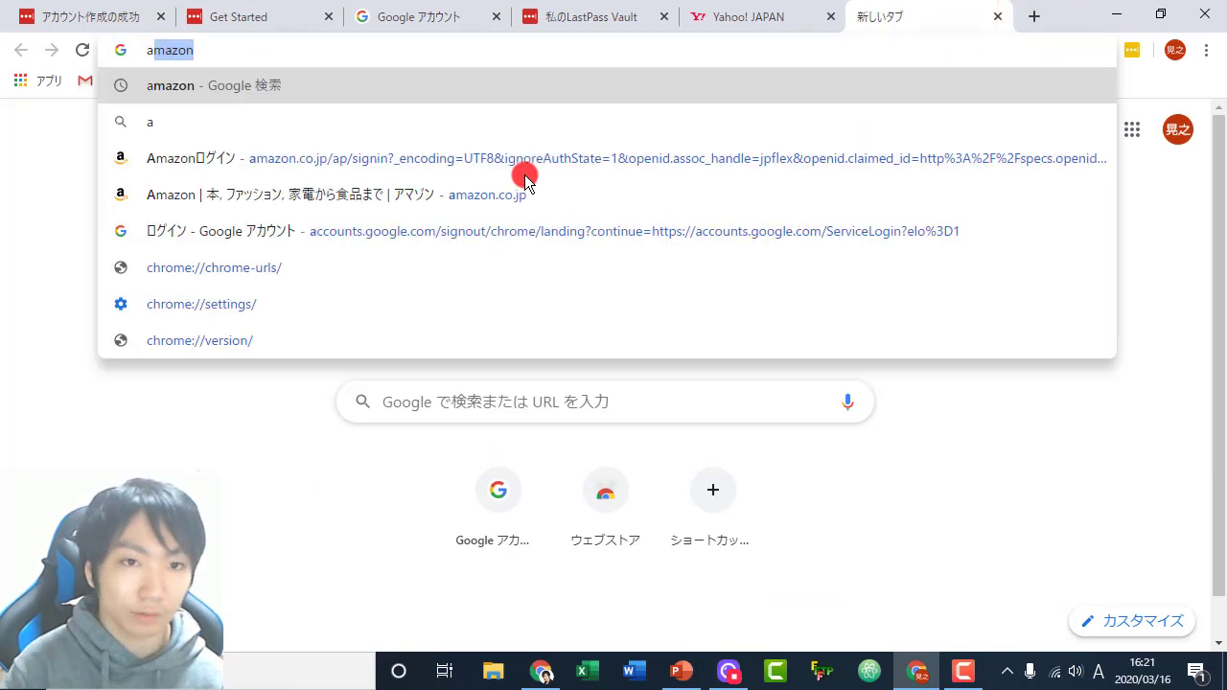
{"action": "type", "text": "mazon"}
{"action": "key", "text": "Return"}
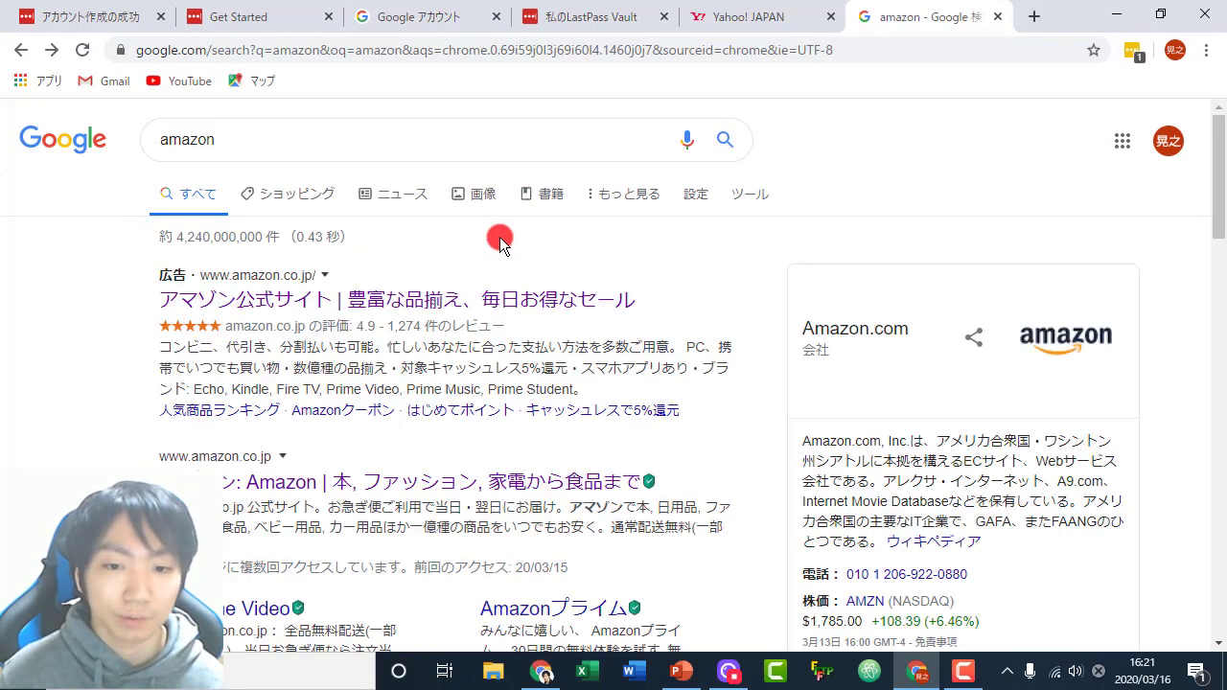
{"action": "left_click", "coordinate": [362, 492]}
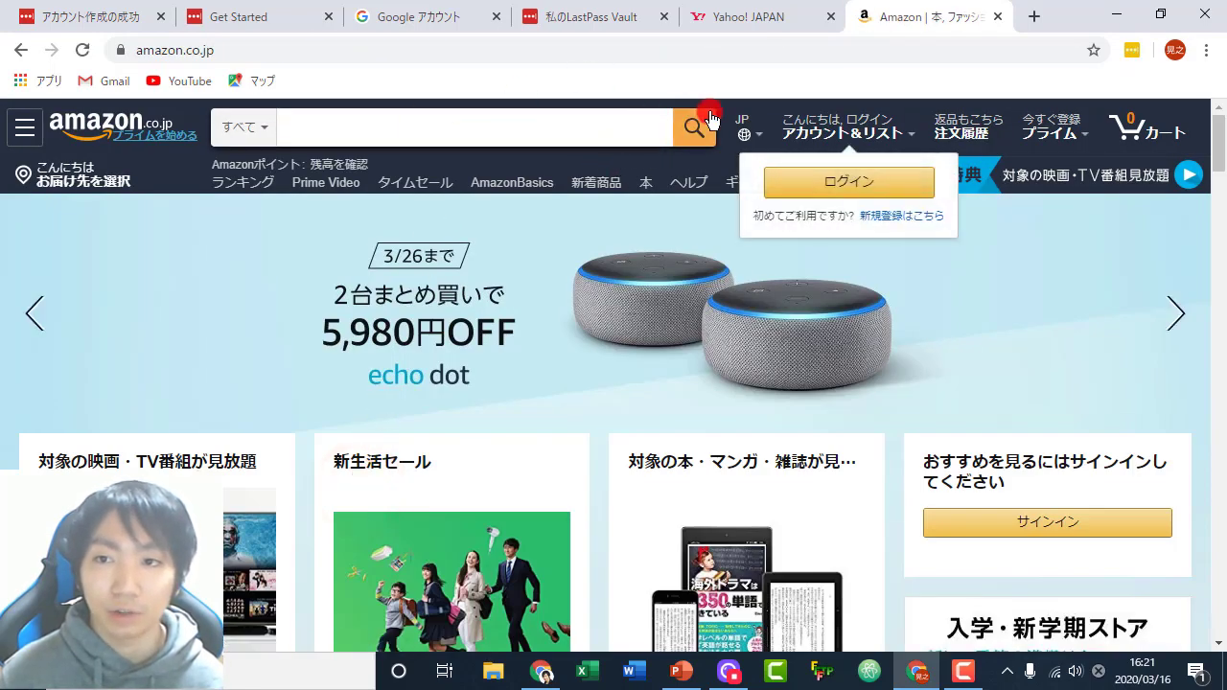
{"action": "left_click", "coordinate": [786, 180]}
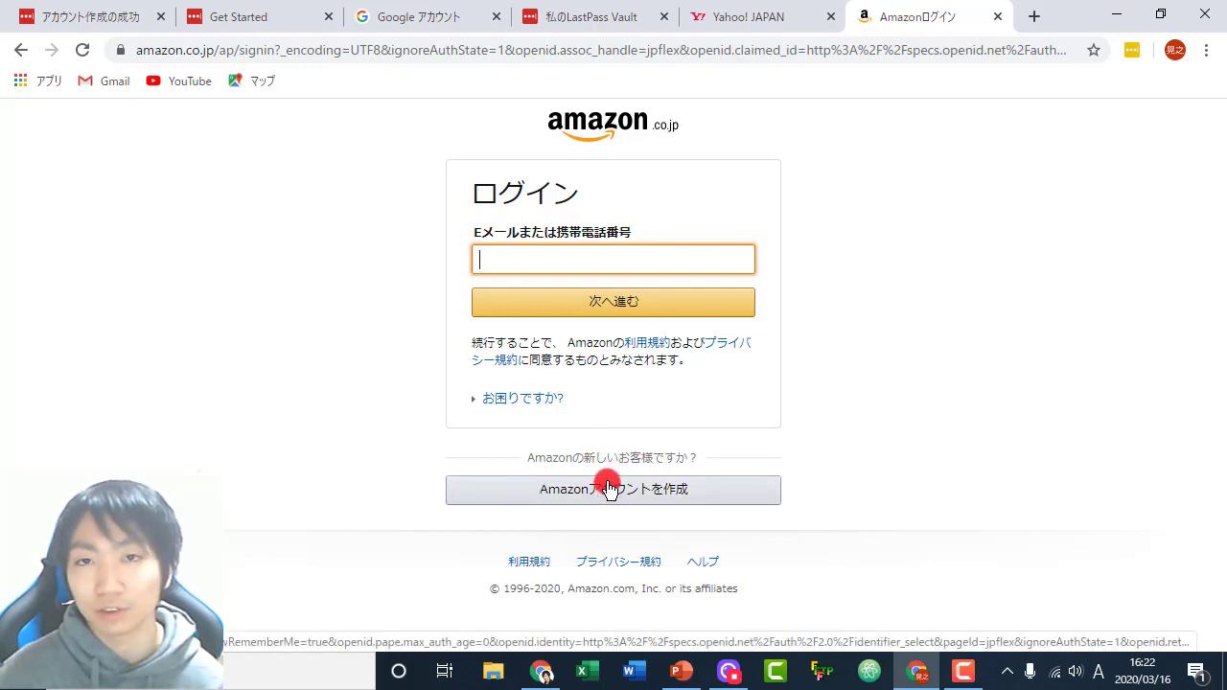
{"action": "left_click", "coordinate": [609, 489]}
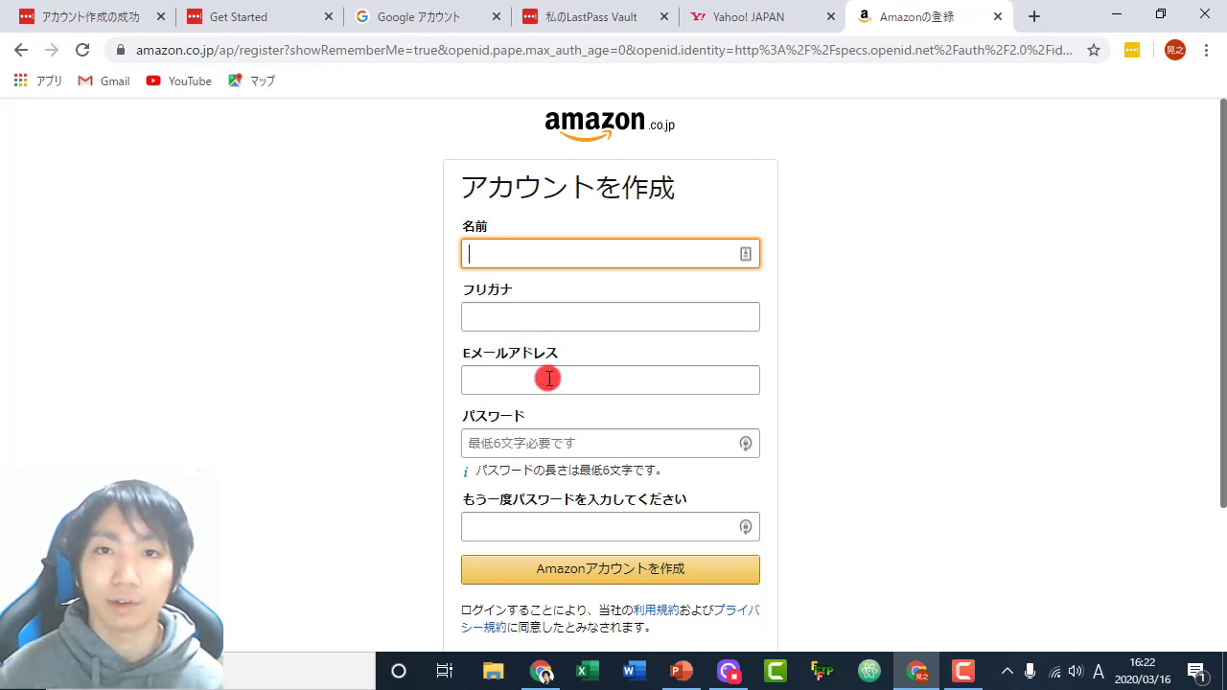
{"action": "left_click", "coordinate": [422, 259]}
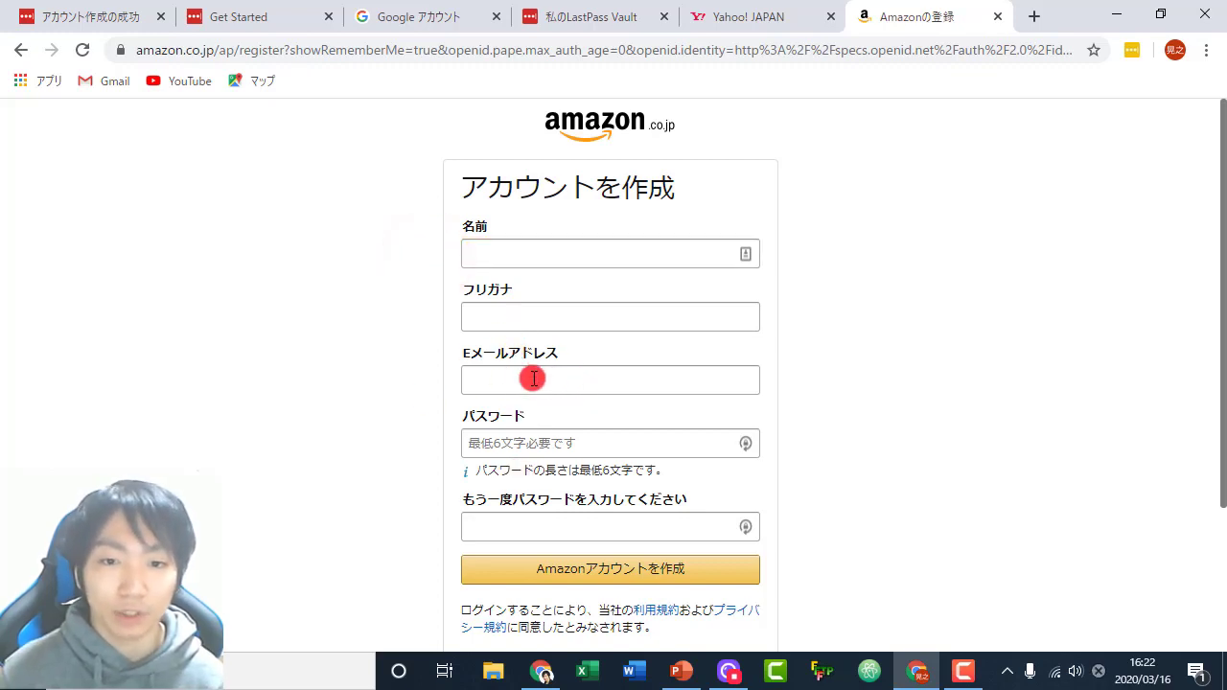
{"action": "left_click", "coordinate": [533, 378]}
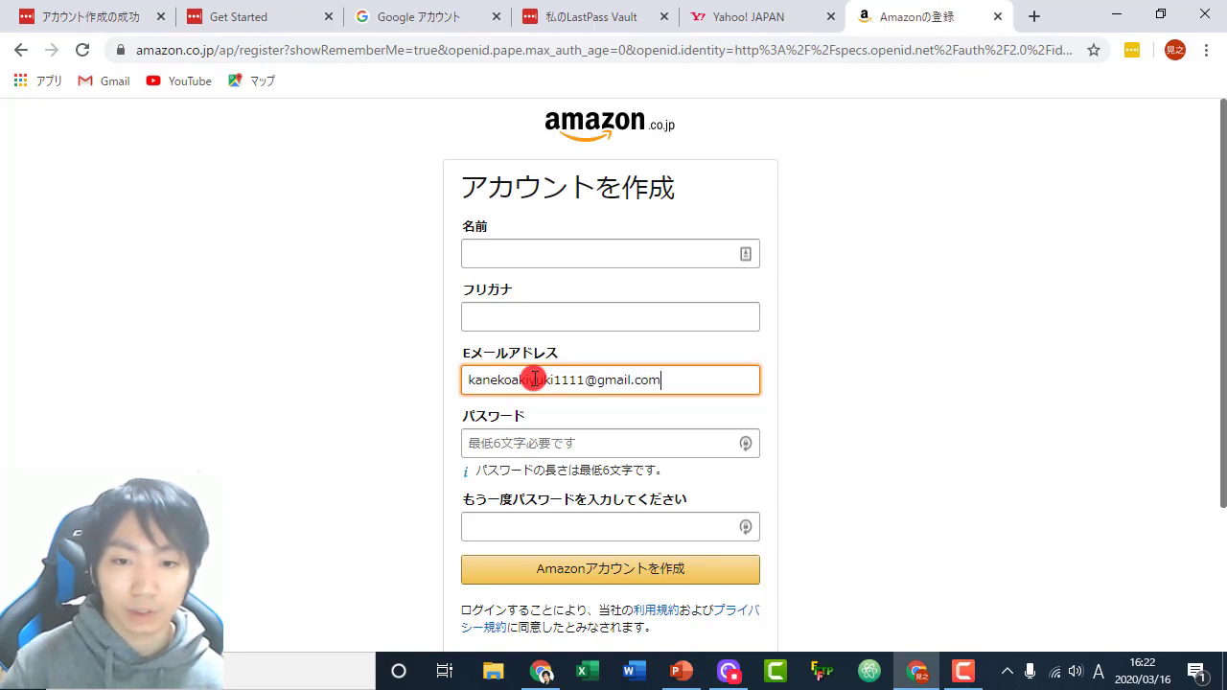
{"action": "left_click", "coordinate": [808, 355]}
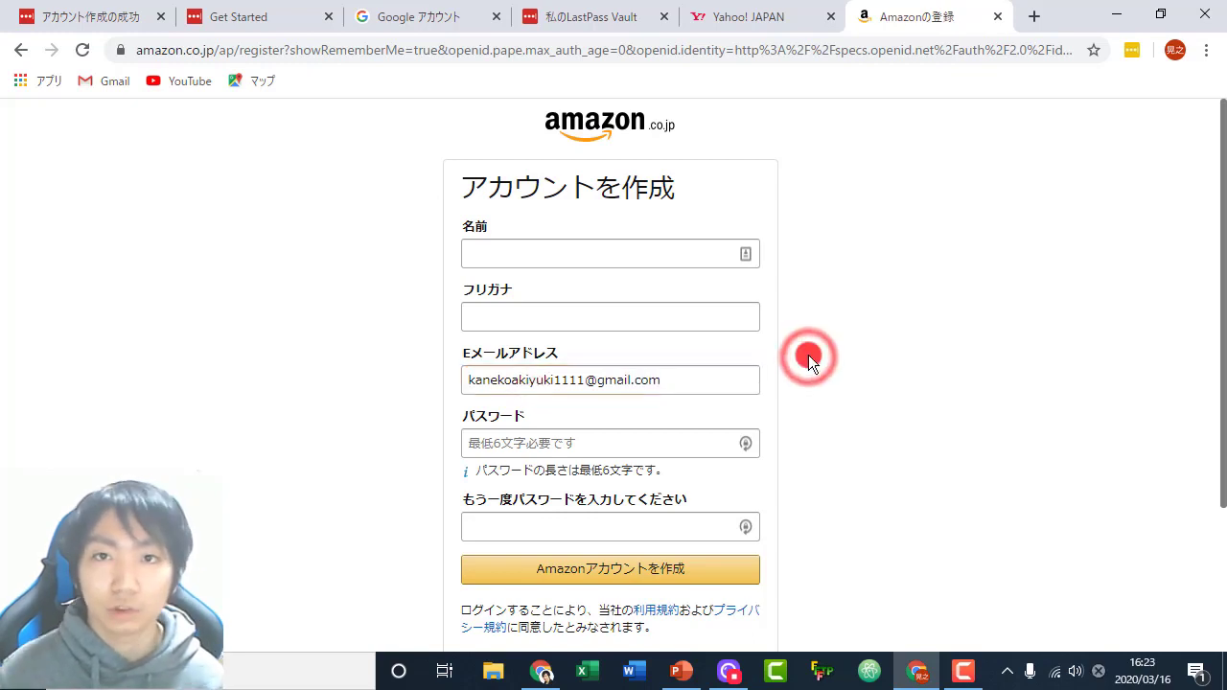
{"action": "left_click", "coordinate": [575, 447]}
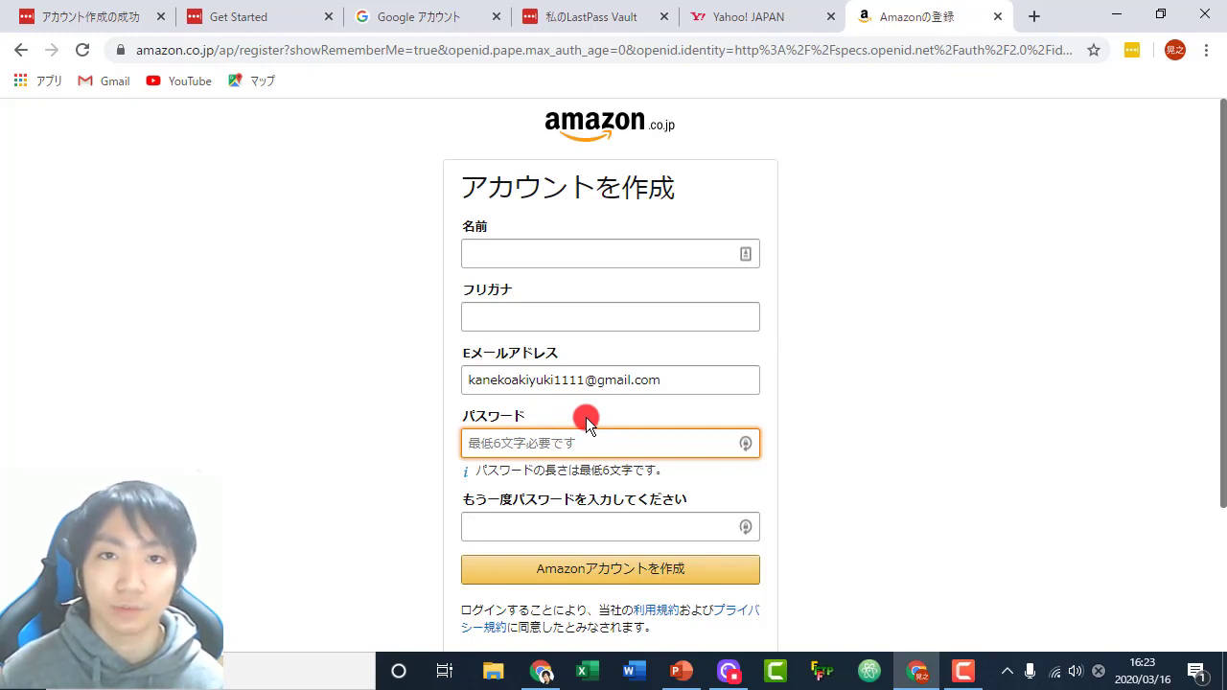
- Bring up the LastPass password generator and turn Symbols off
{"action": "left_click", "coordinate": [746, 445]}
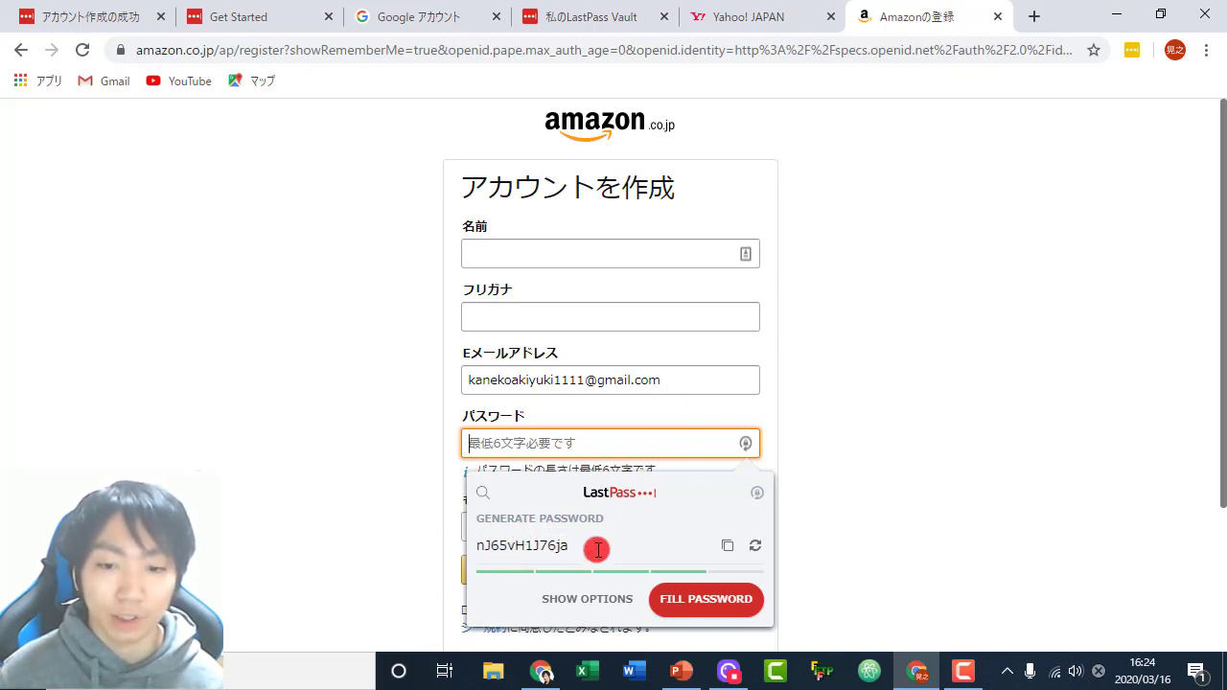
{"action": "left_click", "coordinate": [571, 604]}
{"action": "scroll", "coordinate": [578, 556], "scroll_direction": "down", "scroll_amount": 2}
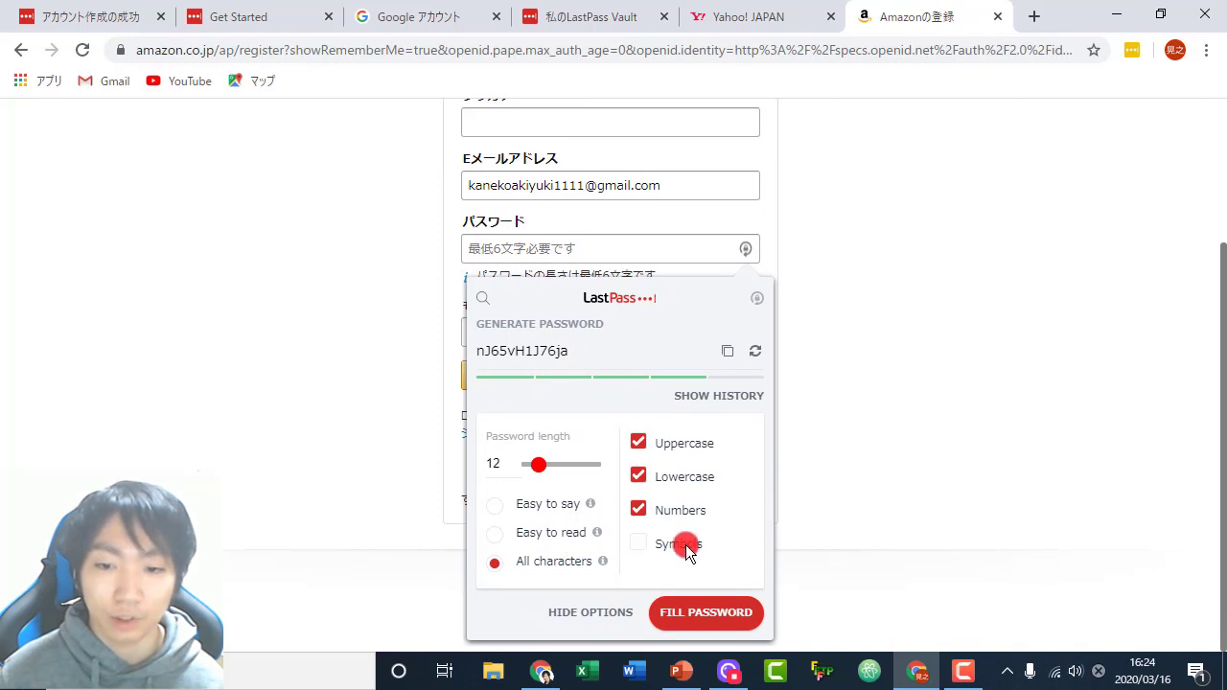
{"action": "left_click", "coordinate": [641, 545]}
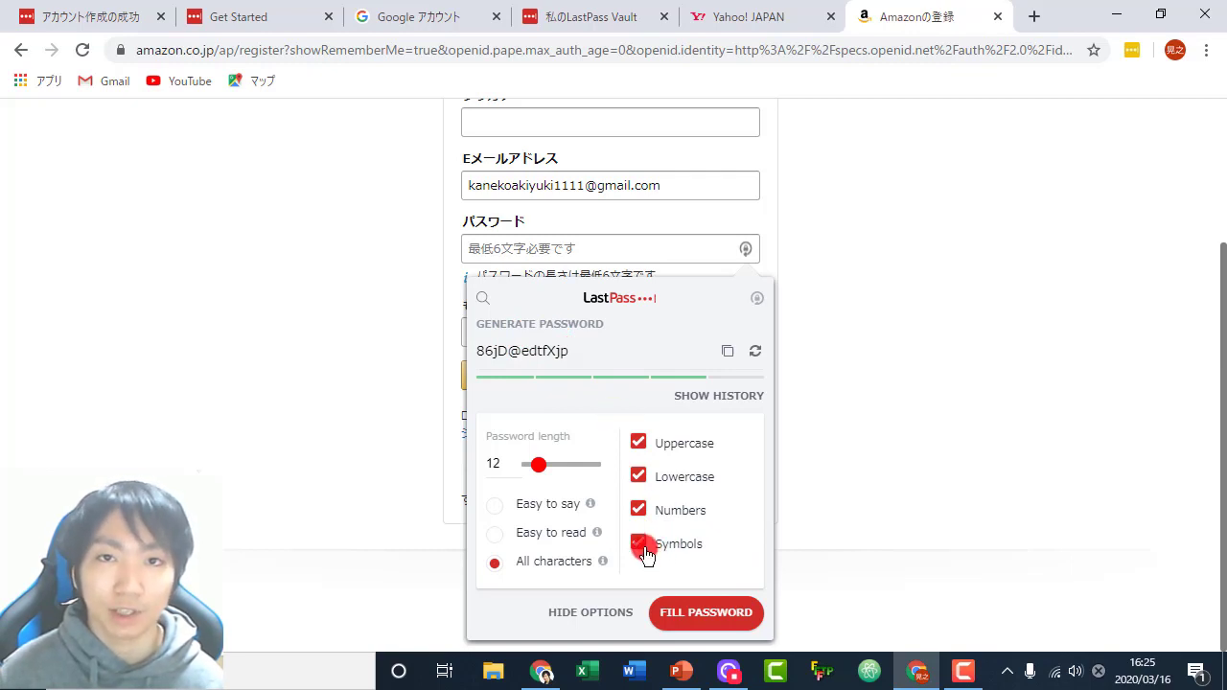
{"action": "left_click", "coordinate": [639, 543]}
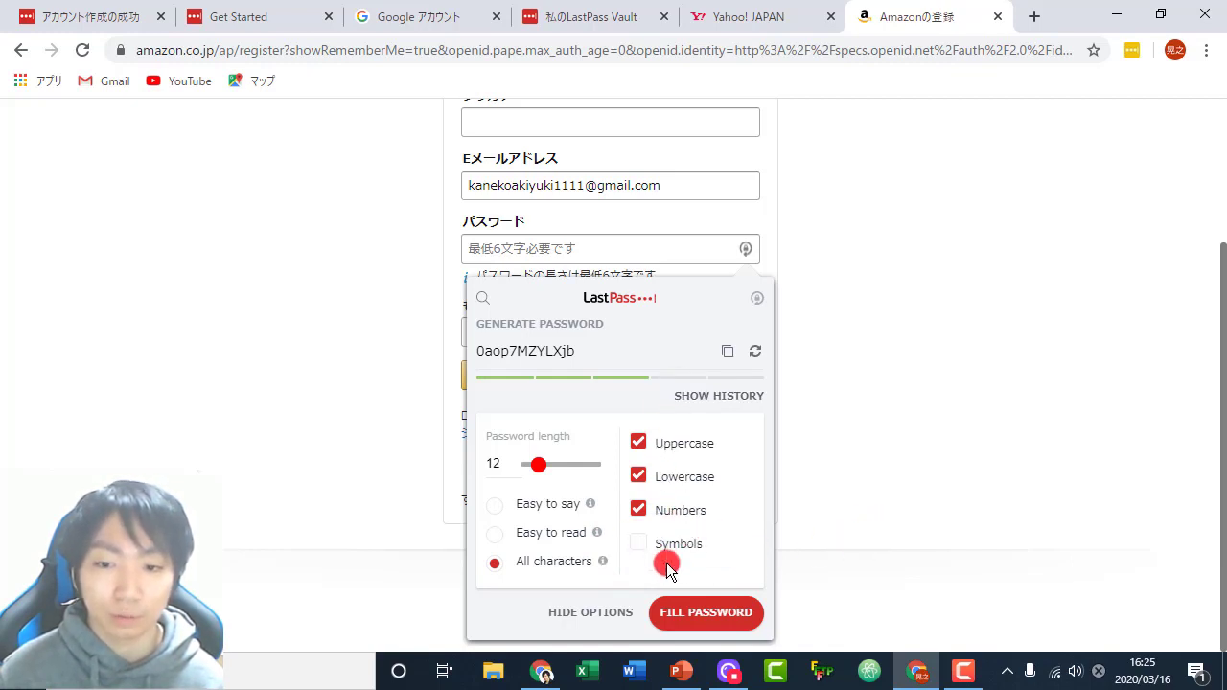
{"action": "left_click", "coordinate": [640, 546]}
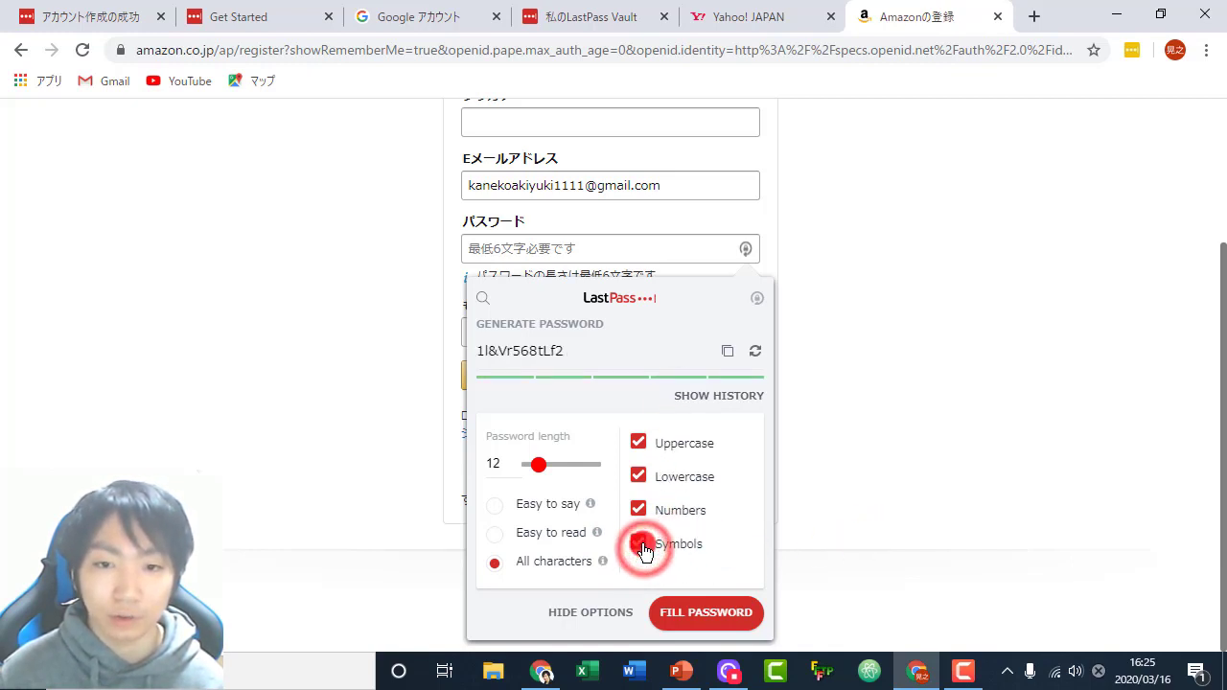
{"action": "left_click", "coordinate": [639, 546]}
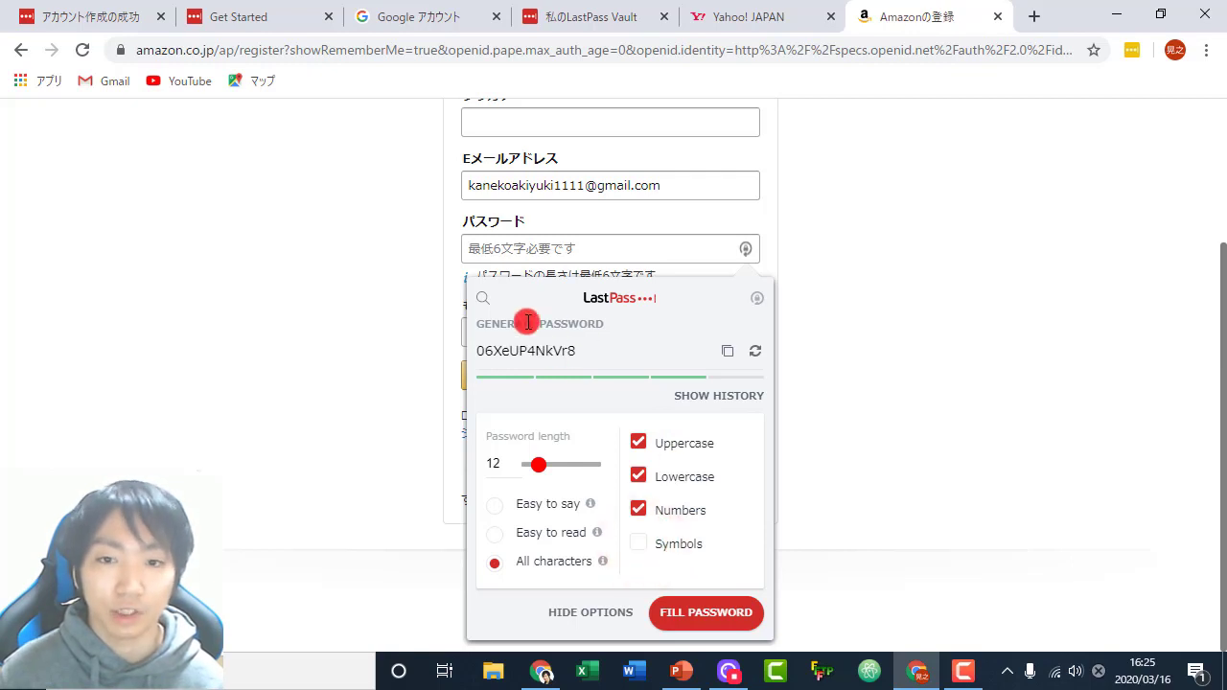
{"action": "left_click", "coordinate": [562, 613]}
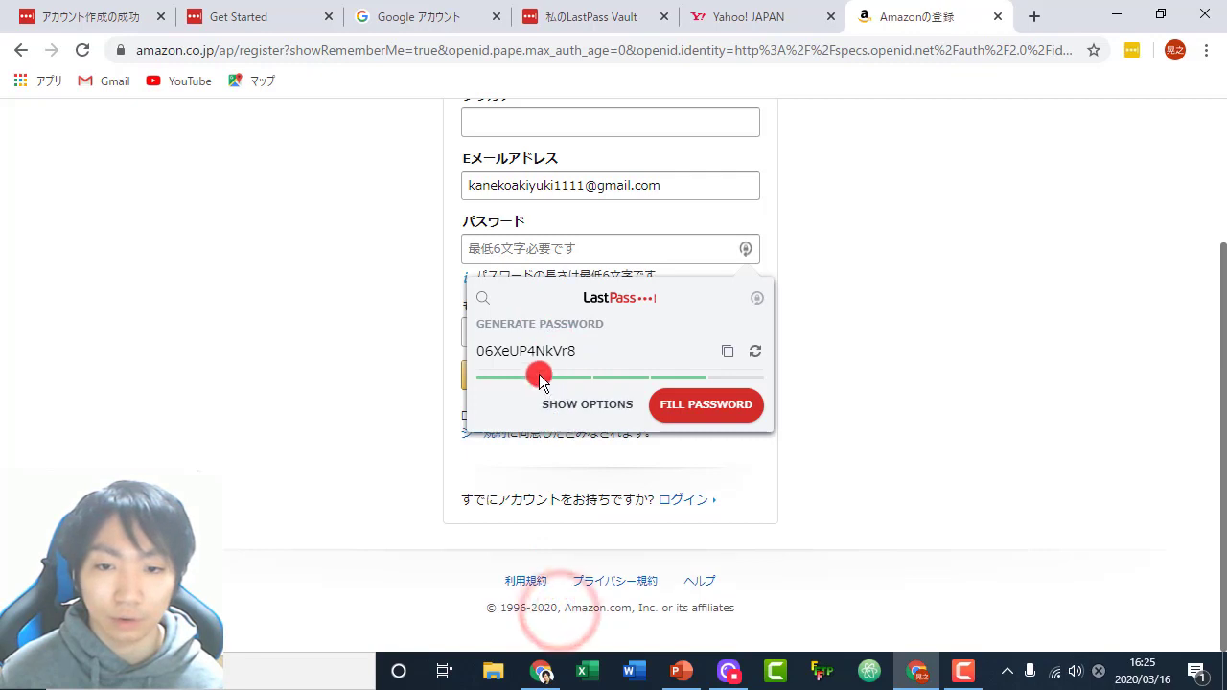
- Keep the generated password length at 12 characters
{"action": "left_click", "coordinate": [566, 405]}
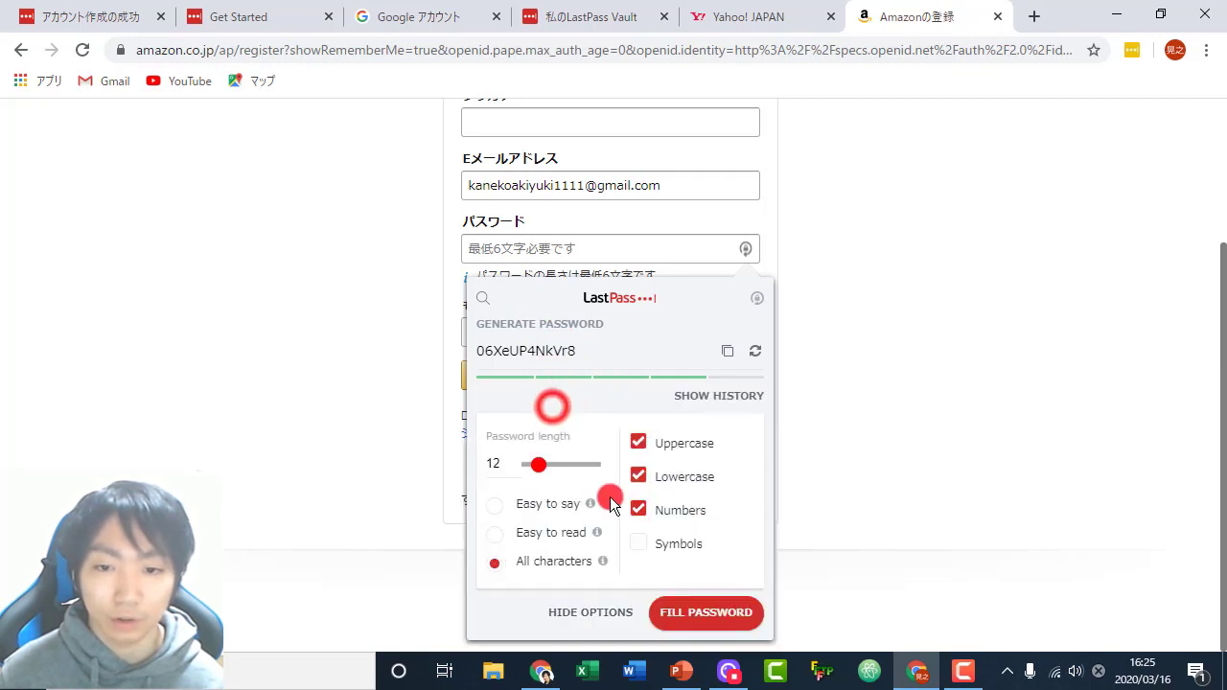
{"action": "mouse_move", "coordinate": [604, 561]}
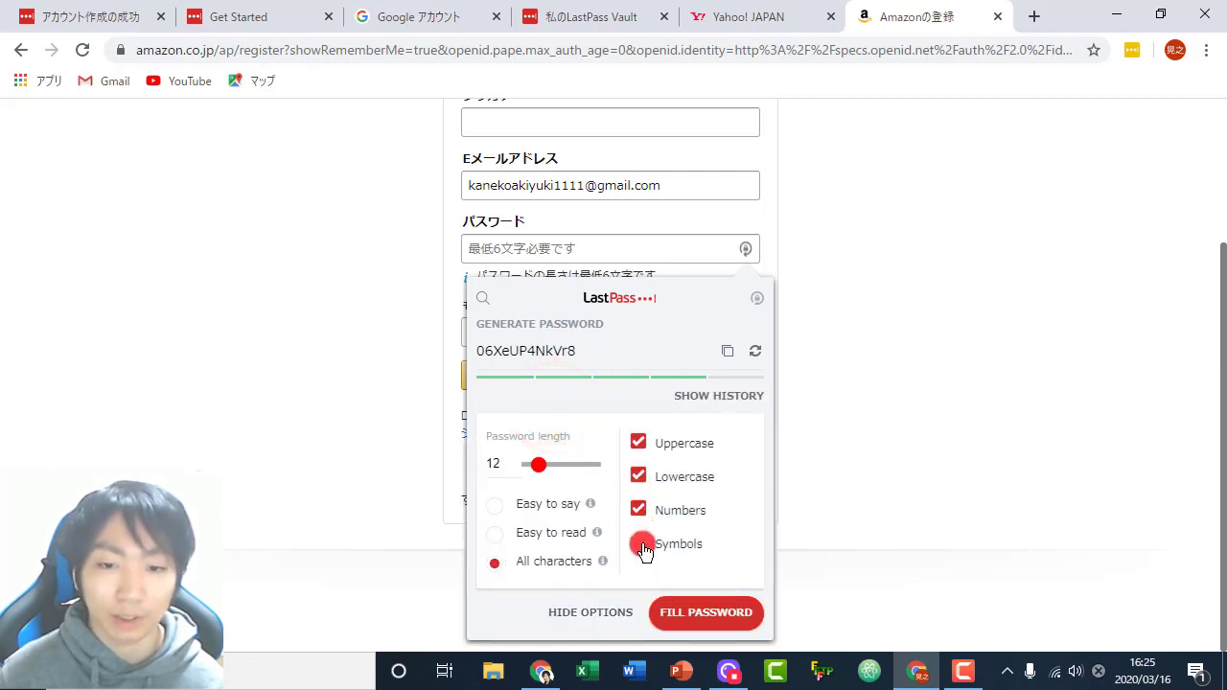
{"action": "left_click_drag", "start_coordinate": [539, 464], "coordinate": [525, 465]}
{"action": "left_click", "coordinate": [487, 461]}
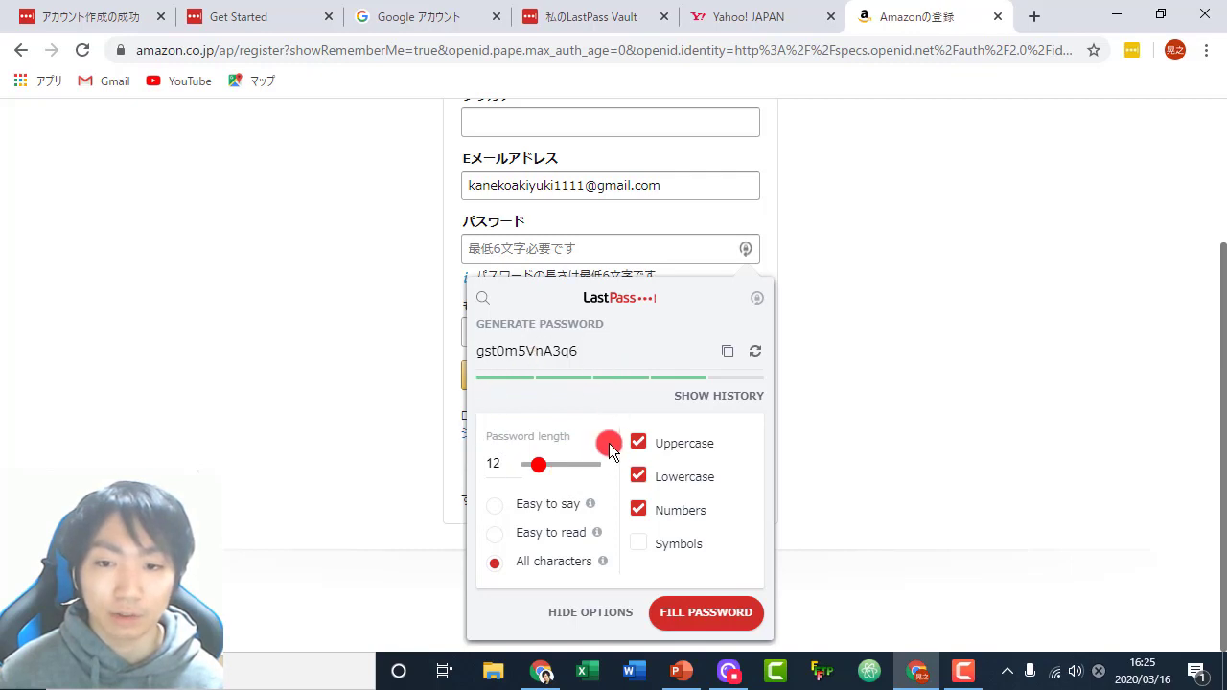
- Fill both Amazon password fields with the generated password and add the amazon.co.jp login to LastPass
{"action": "left_click", "coordinate": [741, 618]}
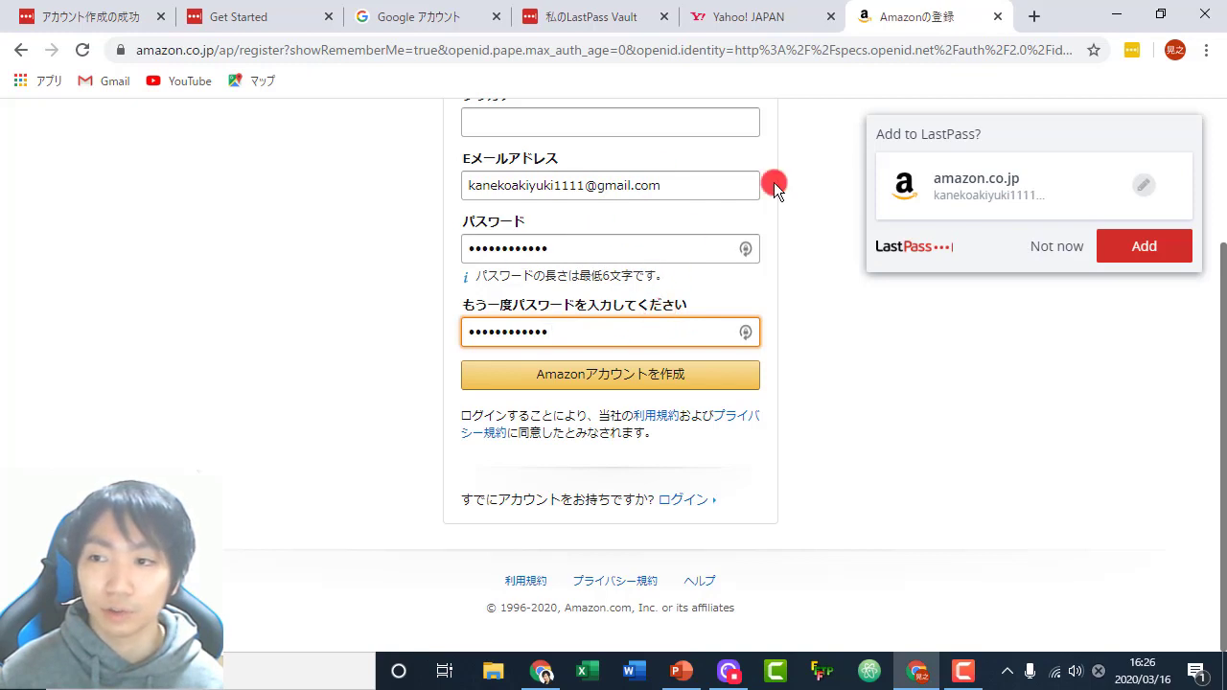
{"action": "left_click", "coordinate": [1145, 249]}
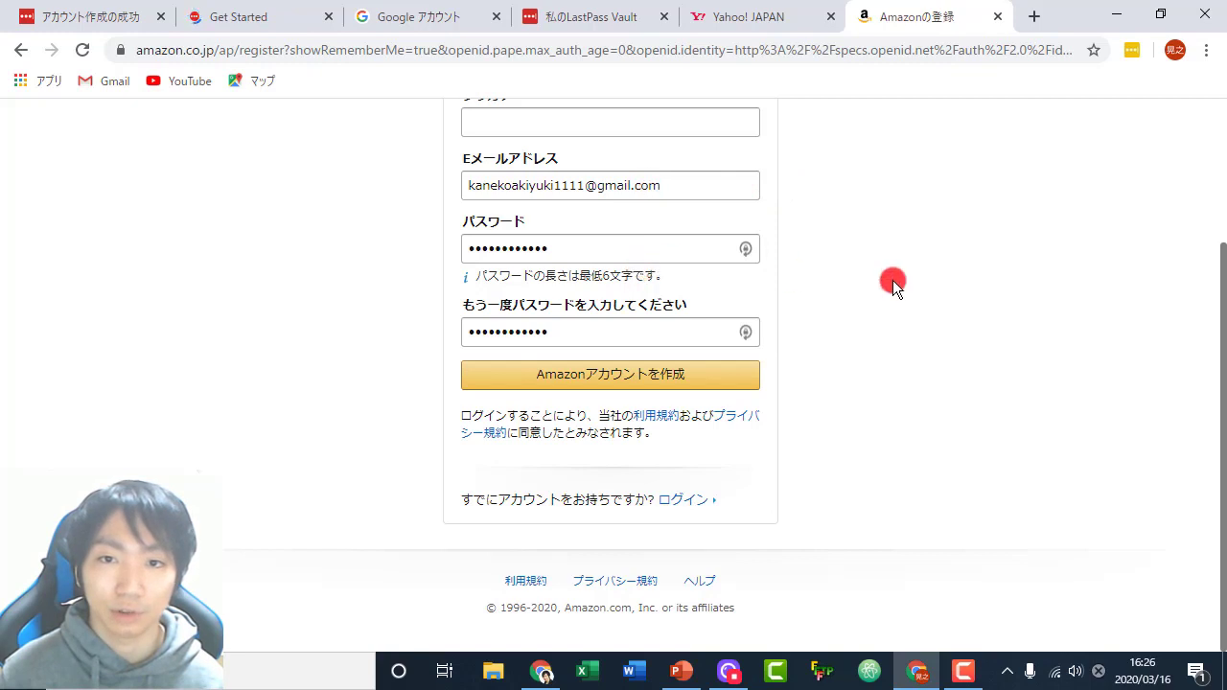
{"action": "scroll", "coordinate": [911, 293], "scroll_direction": "up", "scroll_amount": 1}
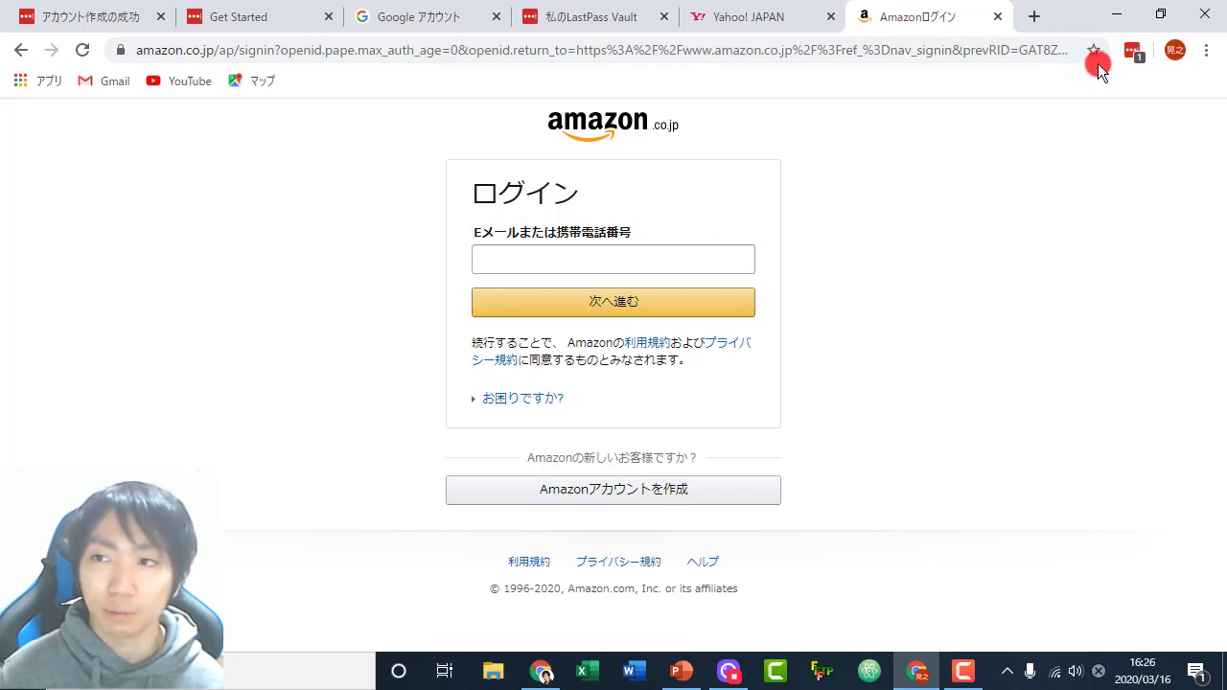
- Copy the saved amazon.co.jp username from the LastPass menu for the Amazon e-mail field
{"action": "left_click", "coordinate": [1132, 53]}
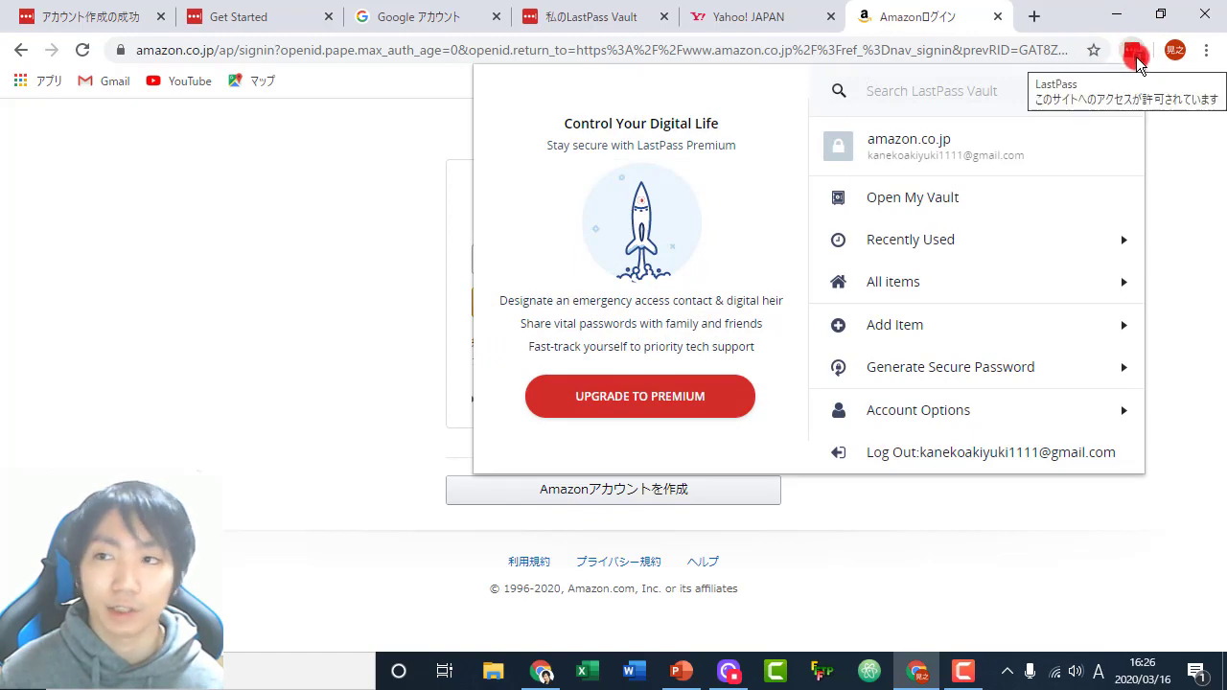
{"action": "left_click", "coordinate": [1134, 55]}
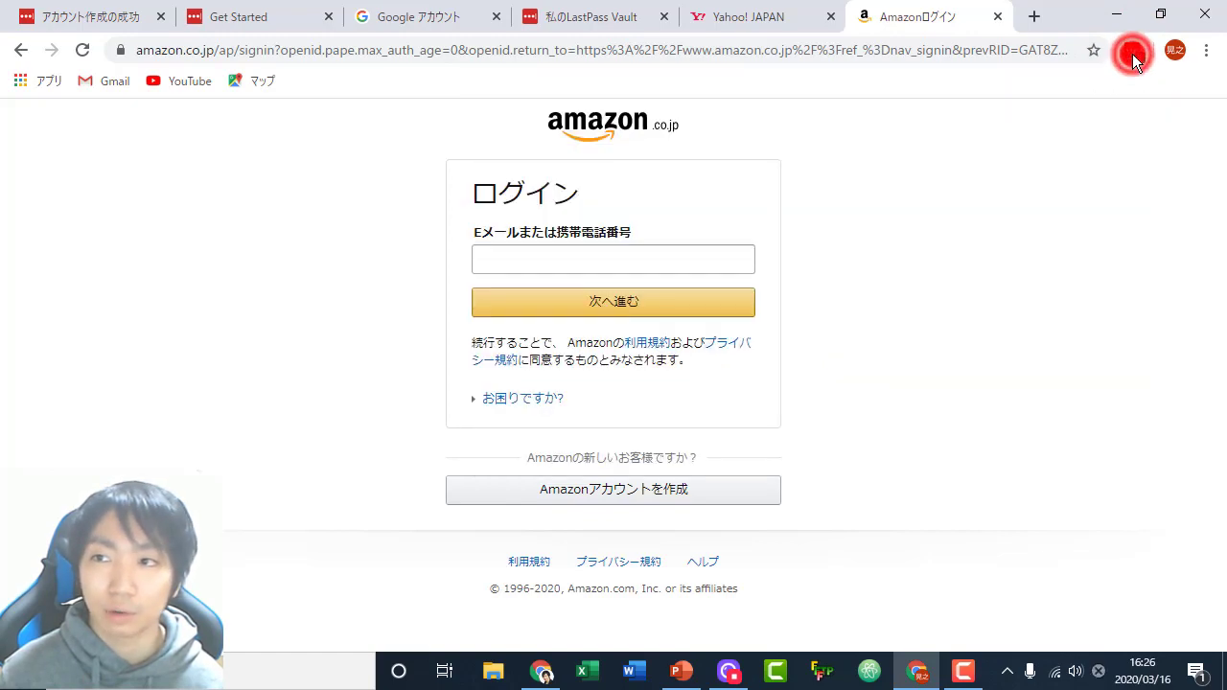
{"action": "left_click", "coordinate": [1132, 56]}
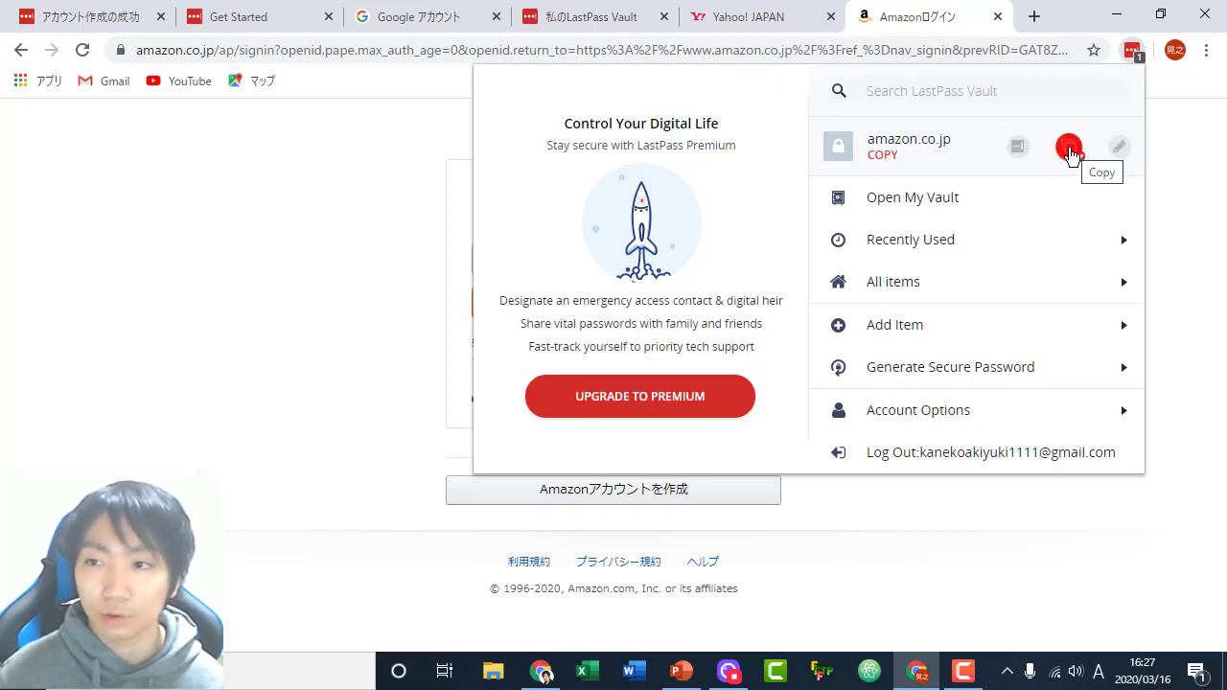
{"action": "left_click", "coordinate": [1072, 154]}
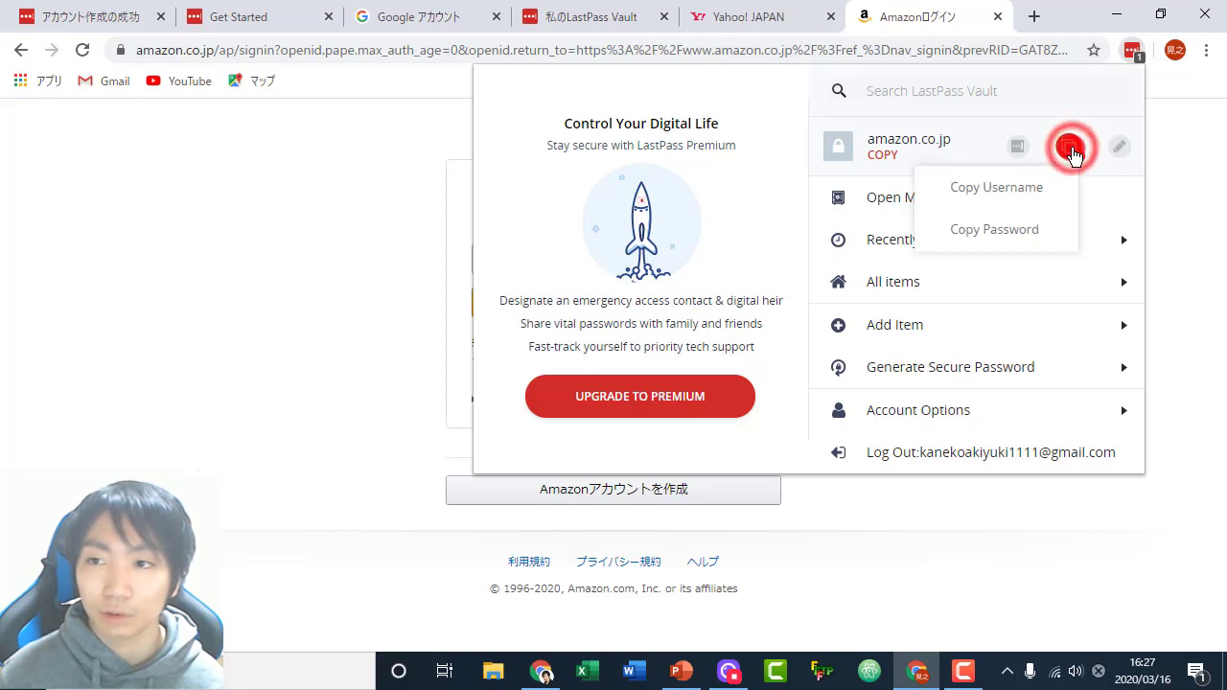
{"action": "left_click", "coordinate": [961, 189]}
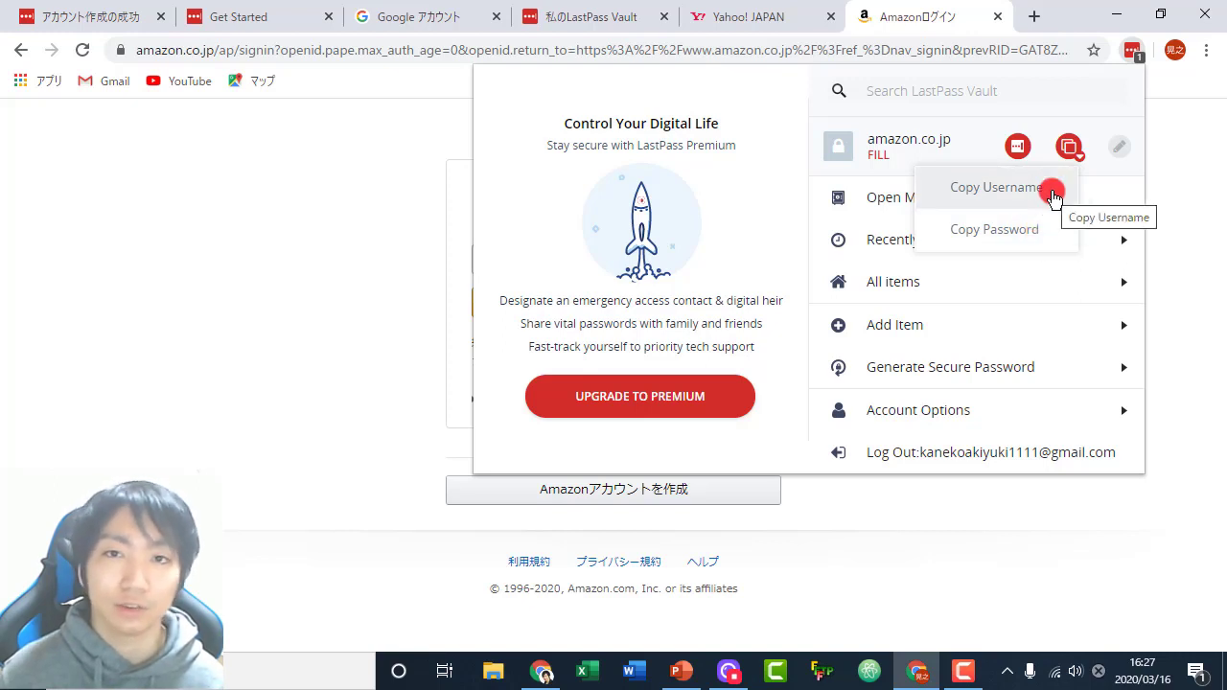
{"action": "left_click", "coordinate": [1071, 146]}
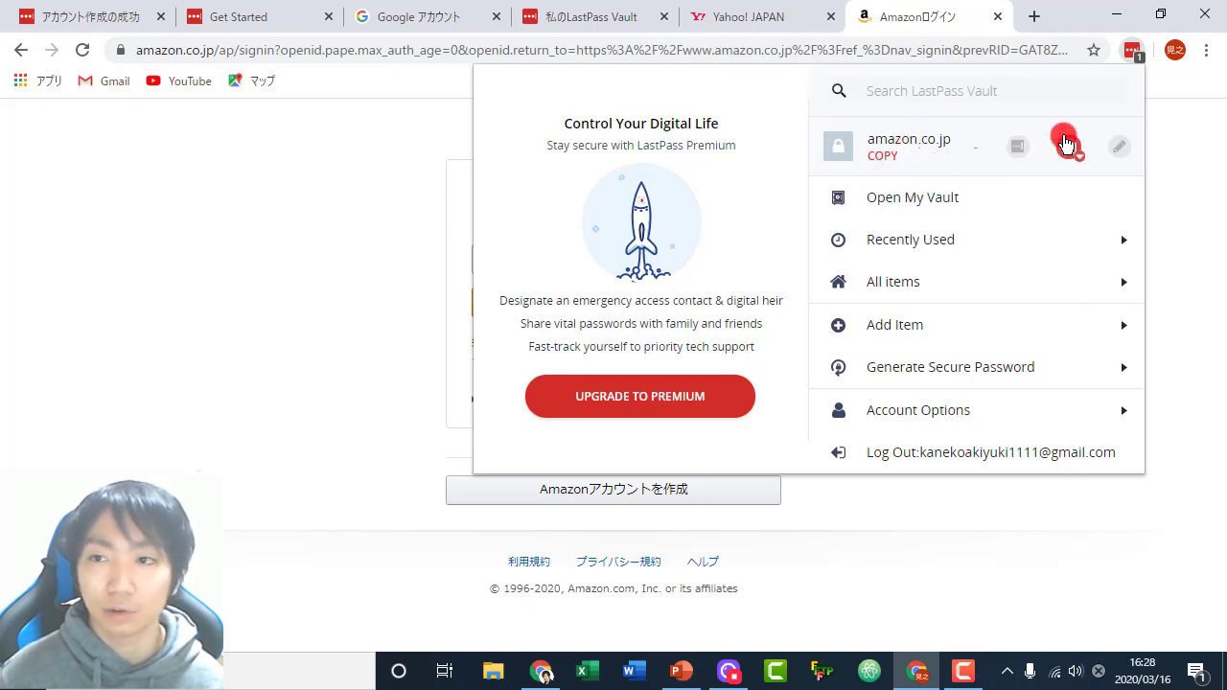
{"action": "left_click", "coordinate": [899, 148]}
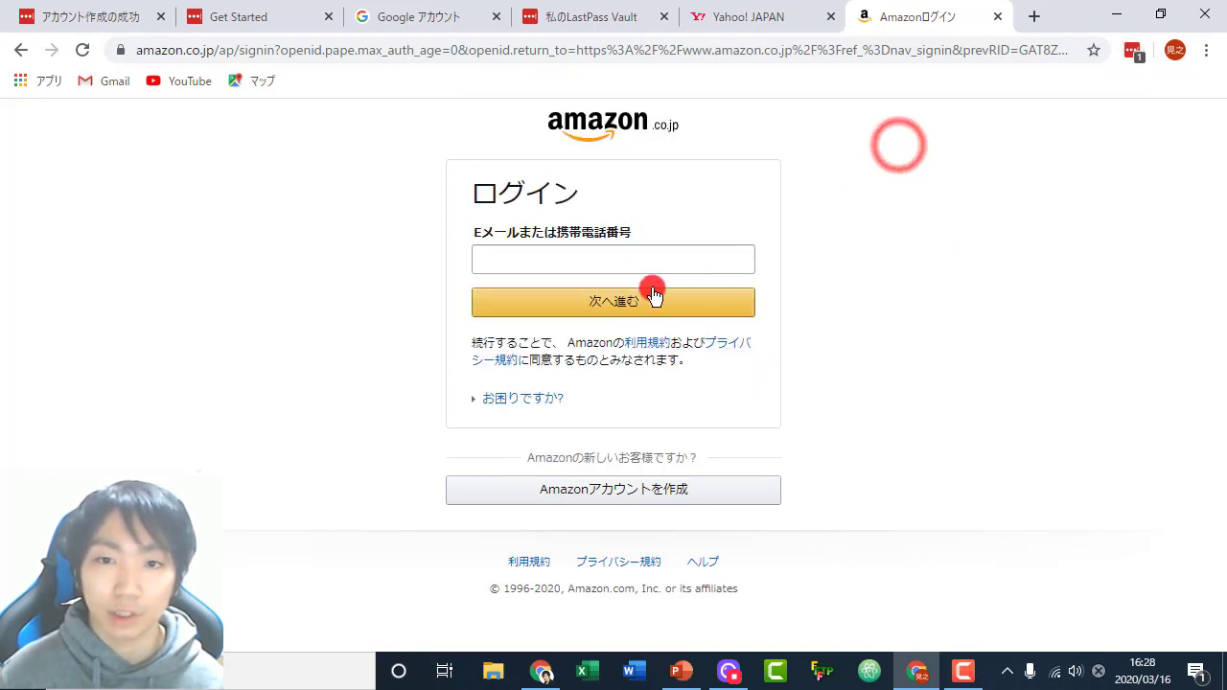
{"action": "left_click", "coordinate": [1134, 55]}
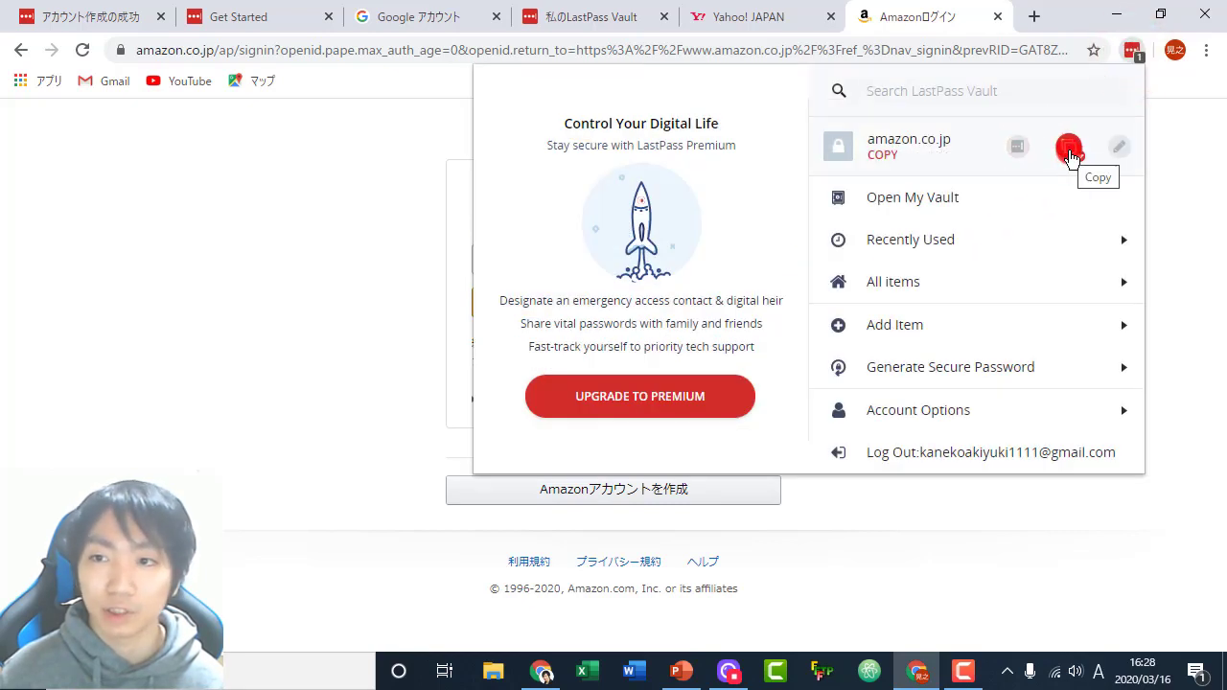
{"action": "left_click", "coordinate": [1070, 149]}
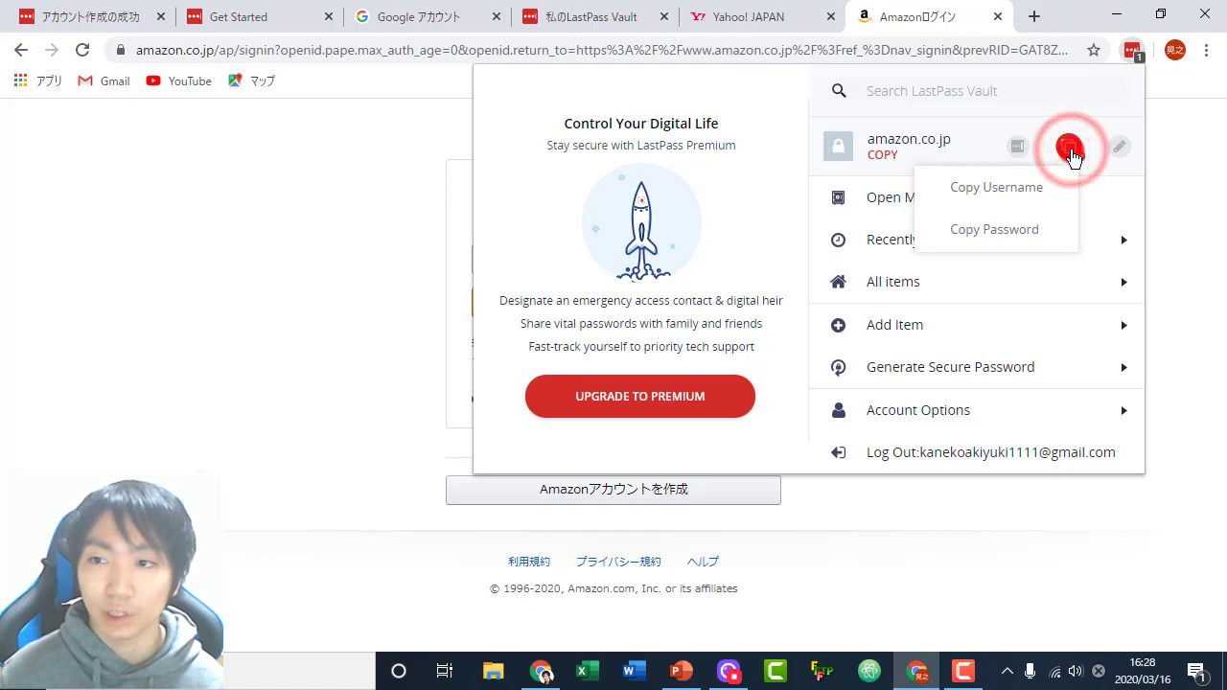
{"action": "left_click", "coordinate": [996, 187]}
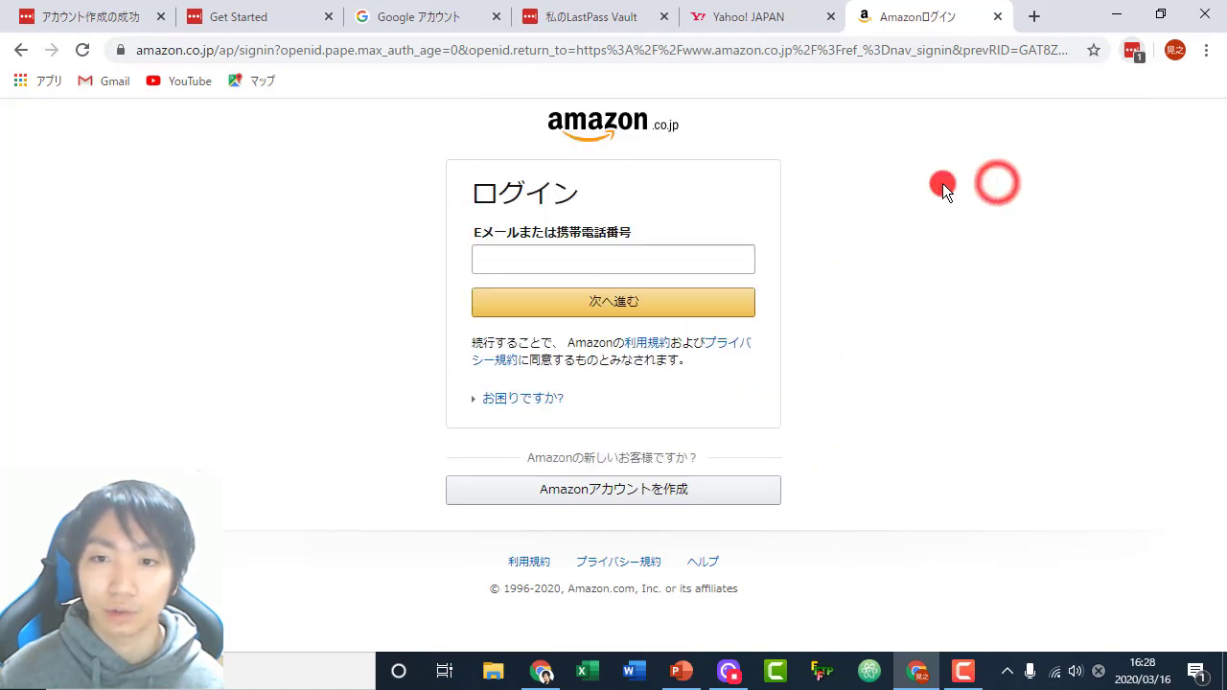
{"action": "right_click", "coordinate": [611, 260]}
- Paste the copied e-mail, continue sign-in, and reopen the LastPass menu showing amazon.co.jp
{"action": "left_click", "coordinate": [720, 405]}
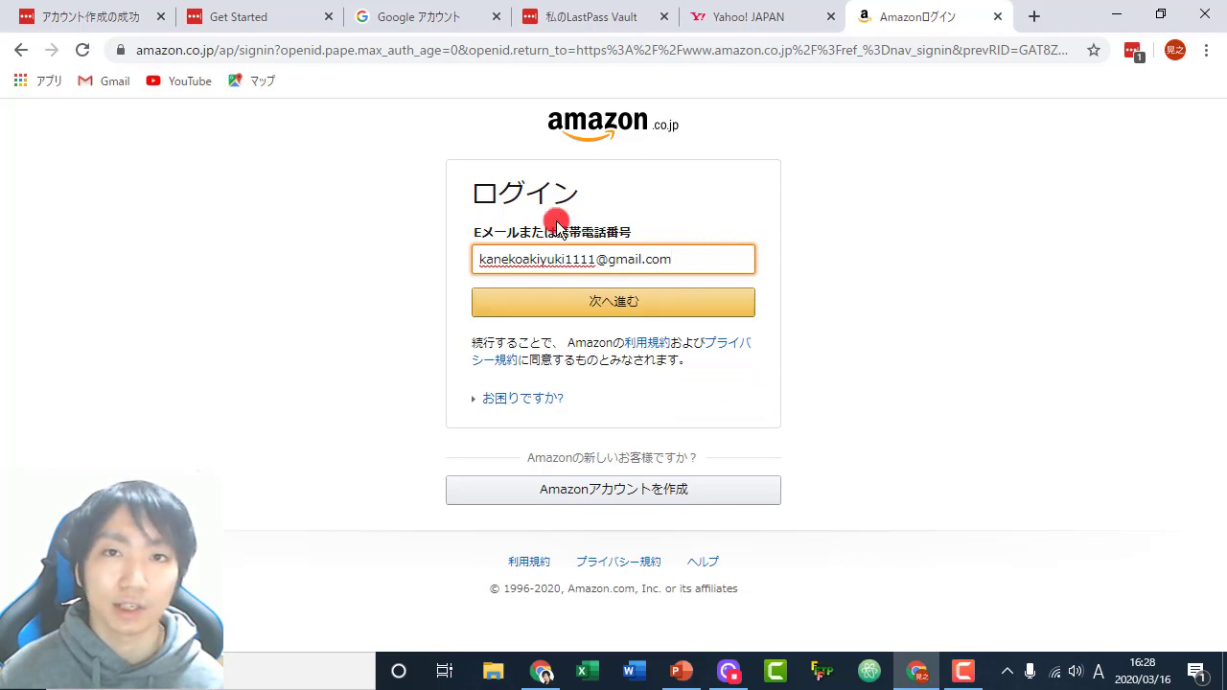
{"action": "left_click", "coordinate": [633, 305]}
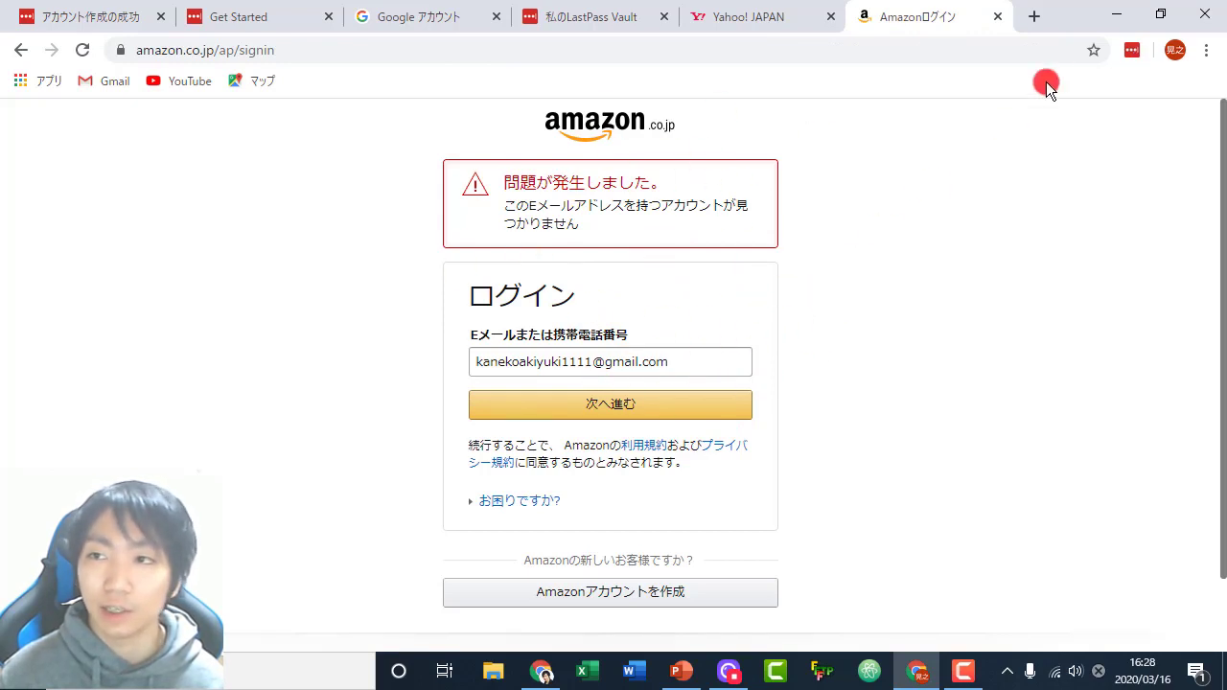
{"action": "left_click", "coordinate": [1132, 51]}
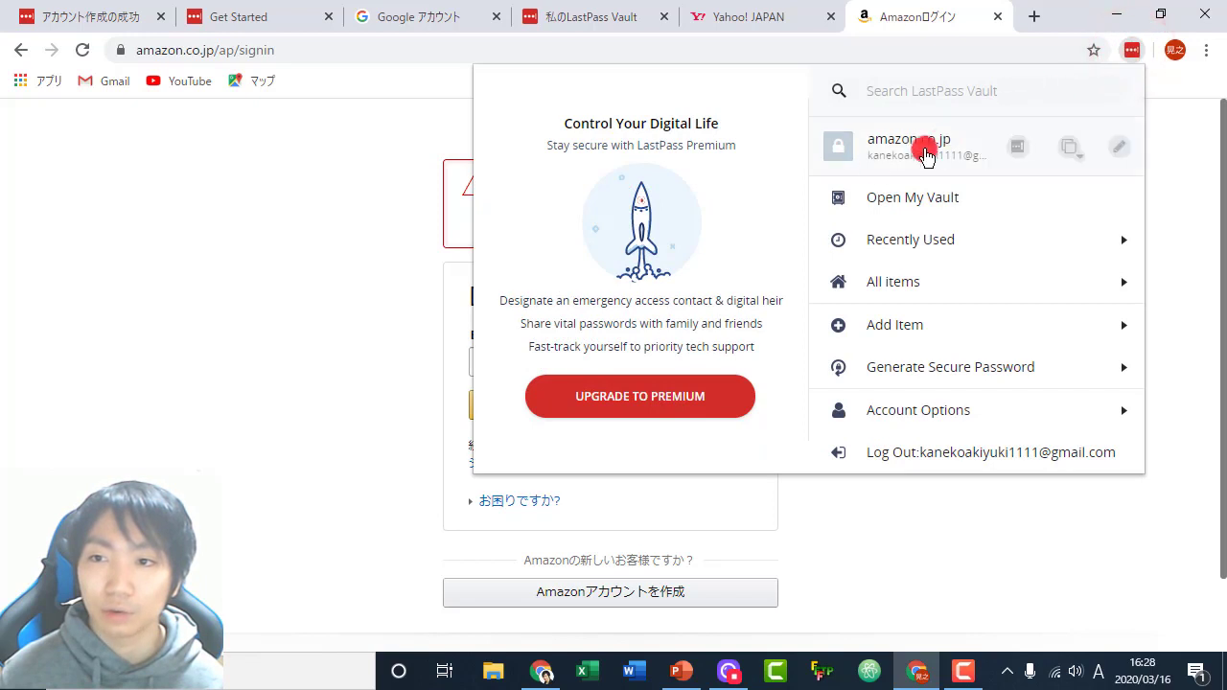
{"action": "left_click", "coordinate": [1069, 146]}
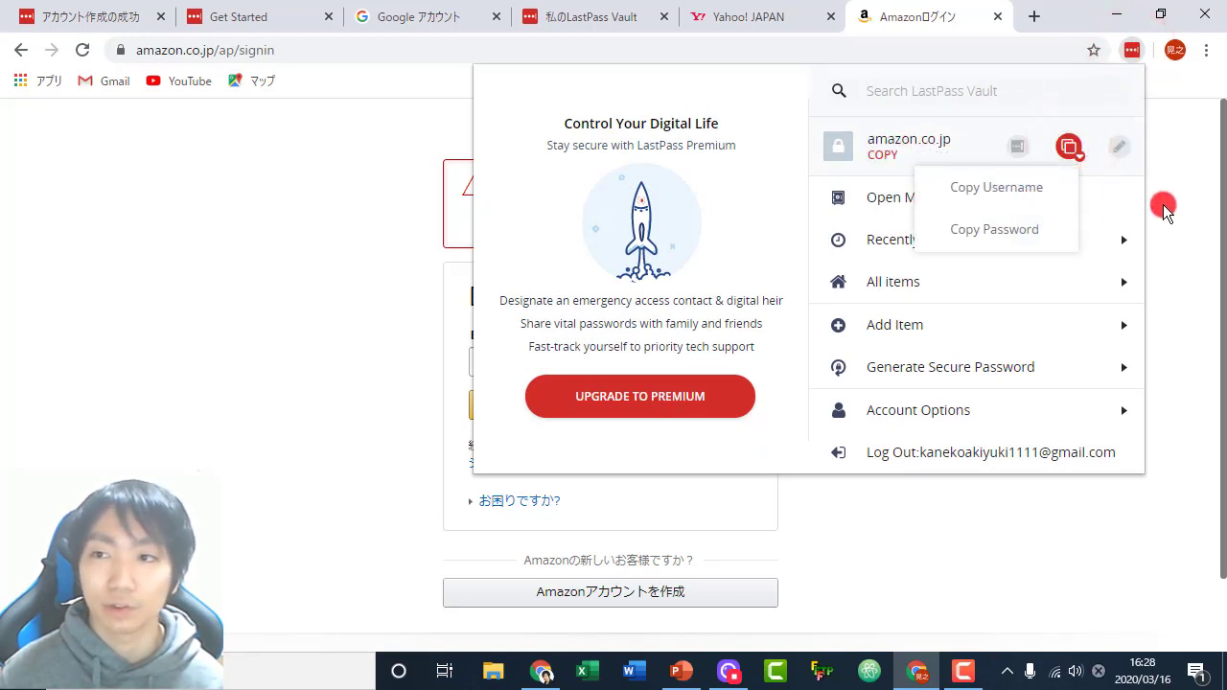
{"action": "left_click", "coordinate": [952, 117]}
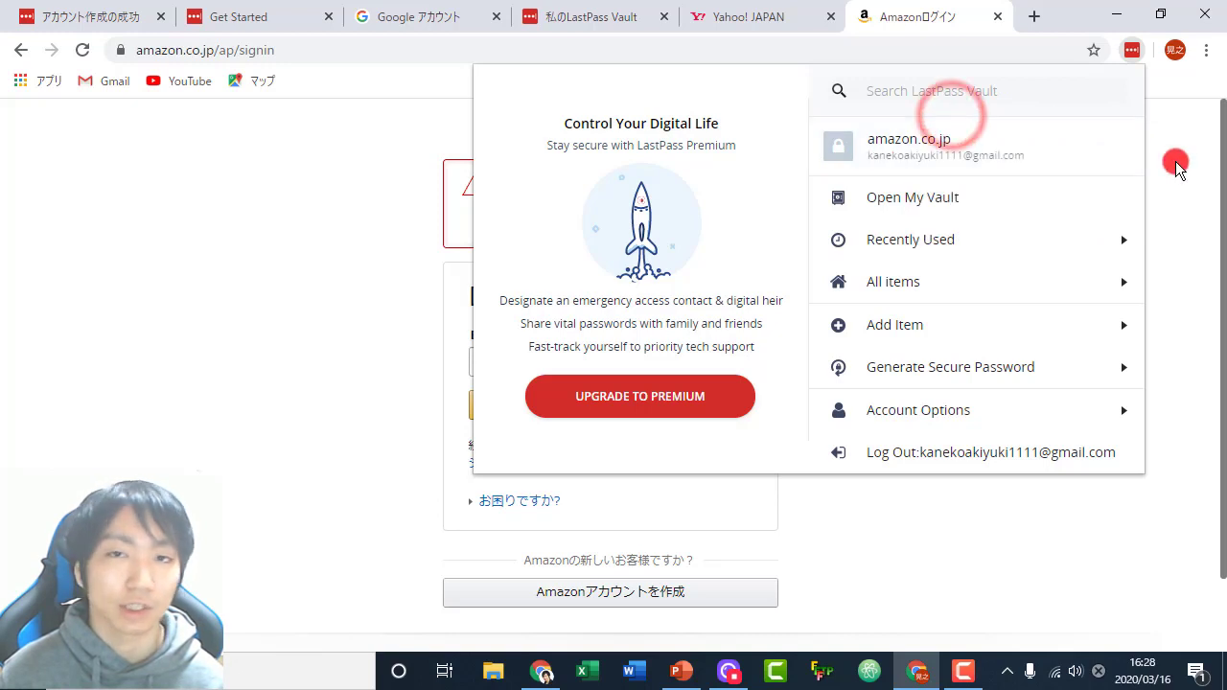
{"action": "left_click", "coordinate": [1175, 163]}
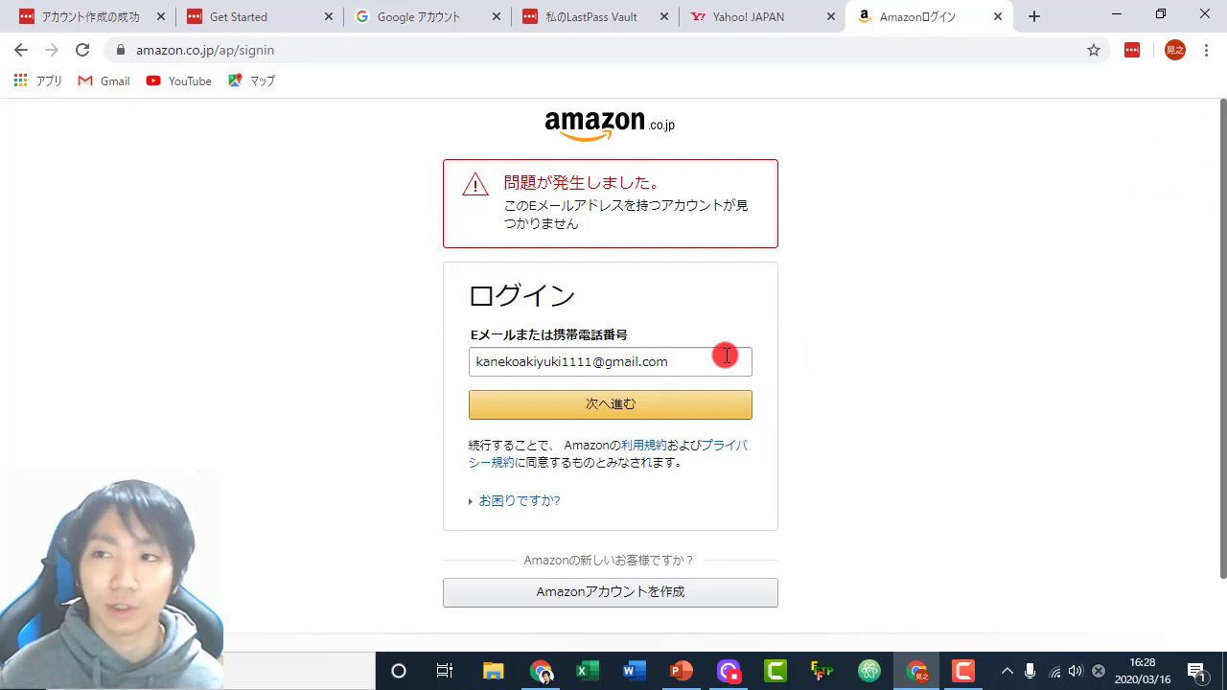
{"action": "left_click", "coordinate": [1131, 51]}
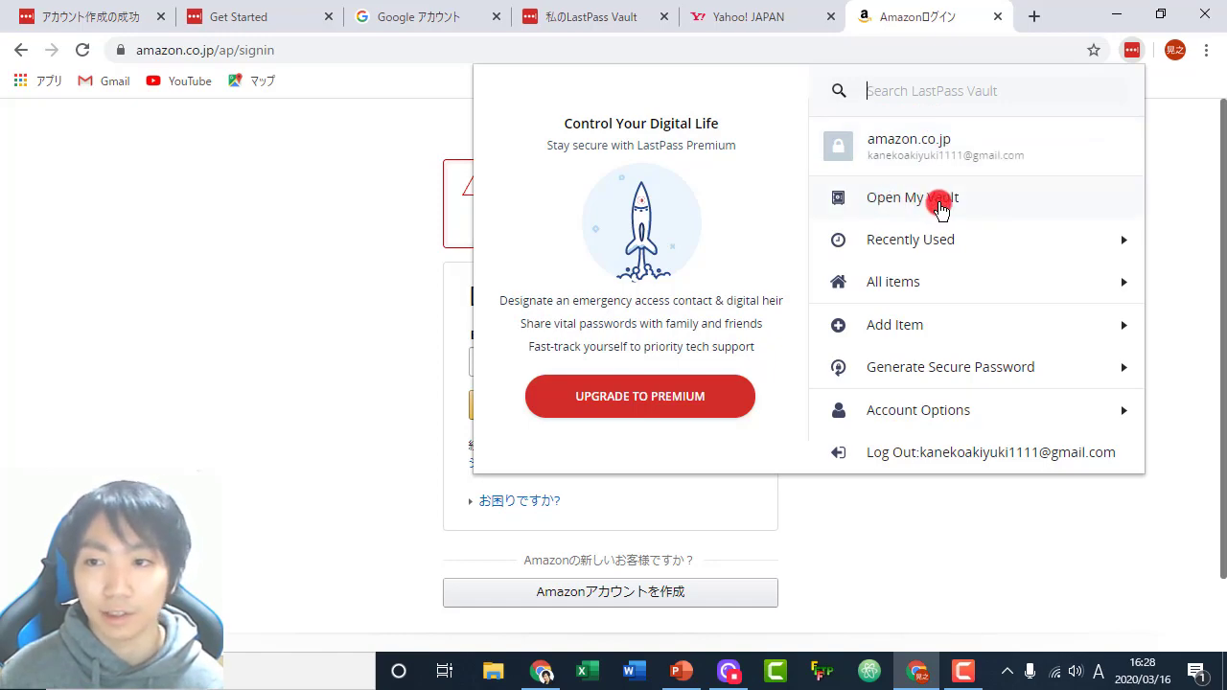
- In the vault's Shopping folder, reveal and copy the amazon.co.jp site password
{"action": "left_click", "coordinate": [937, 200]}
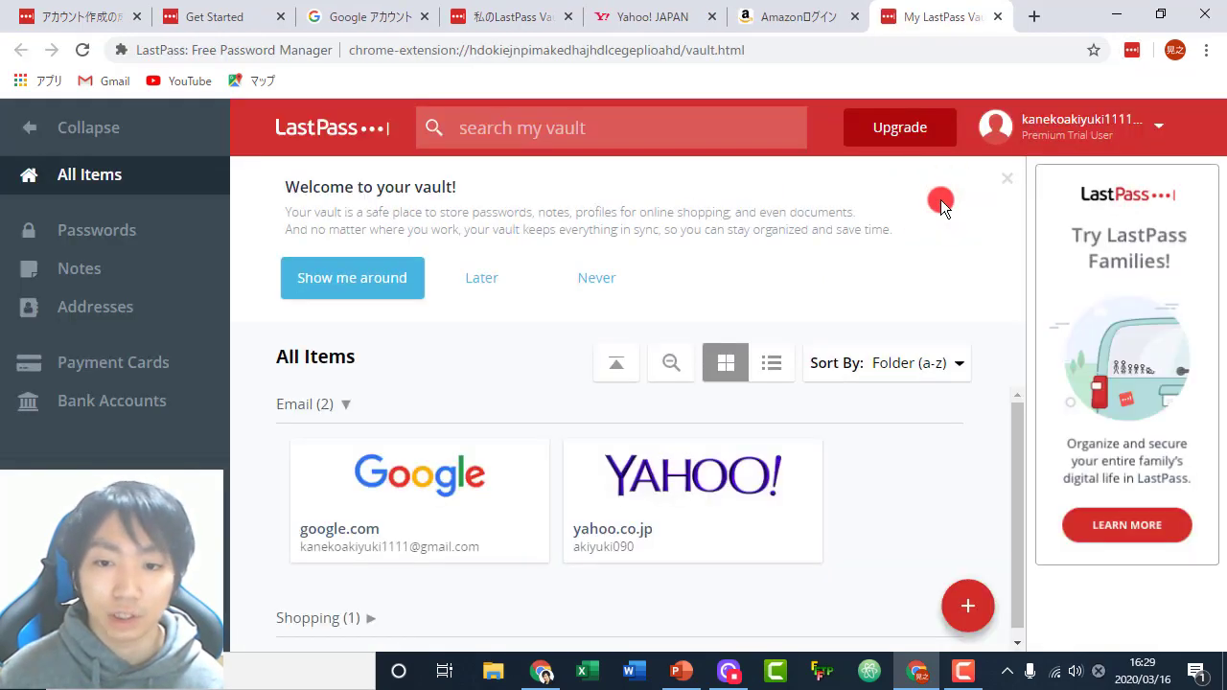
{"action": "scroll", "coordinate": [623, 498], "scroll_direction": "down", "scroll_amount": 1}
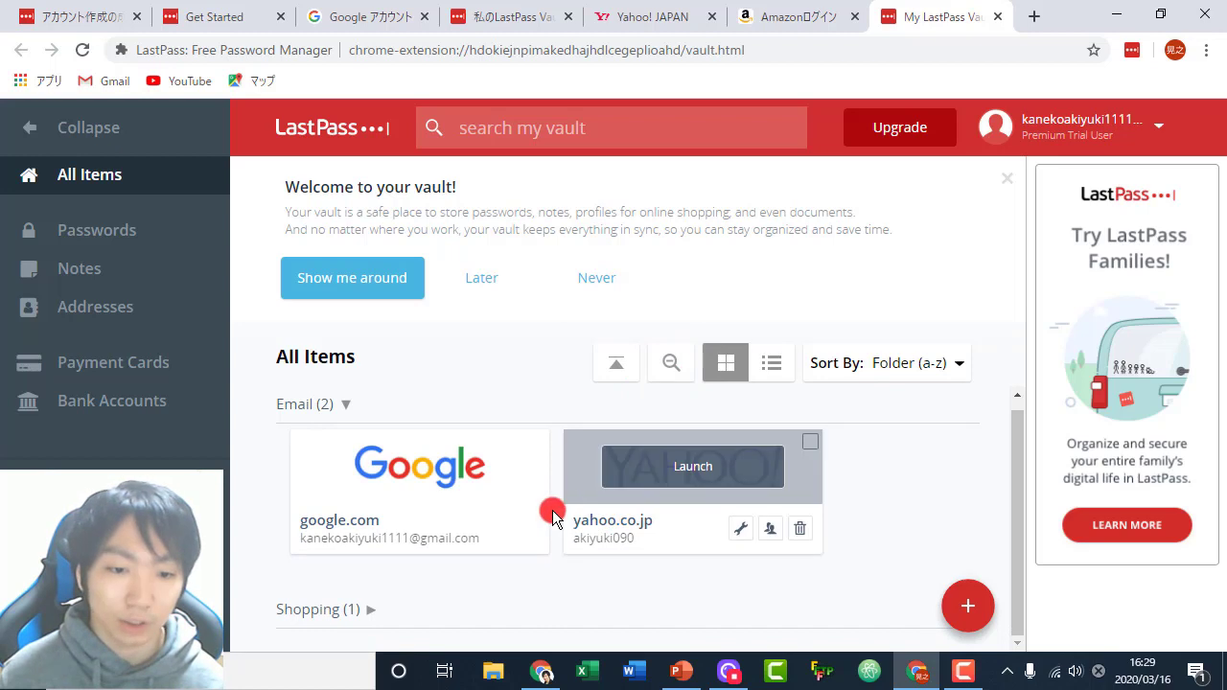
{"action": "left_click", "coordinate": [356, 613]}
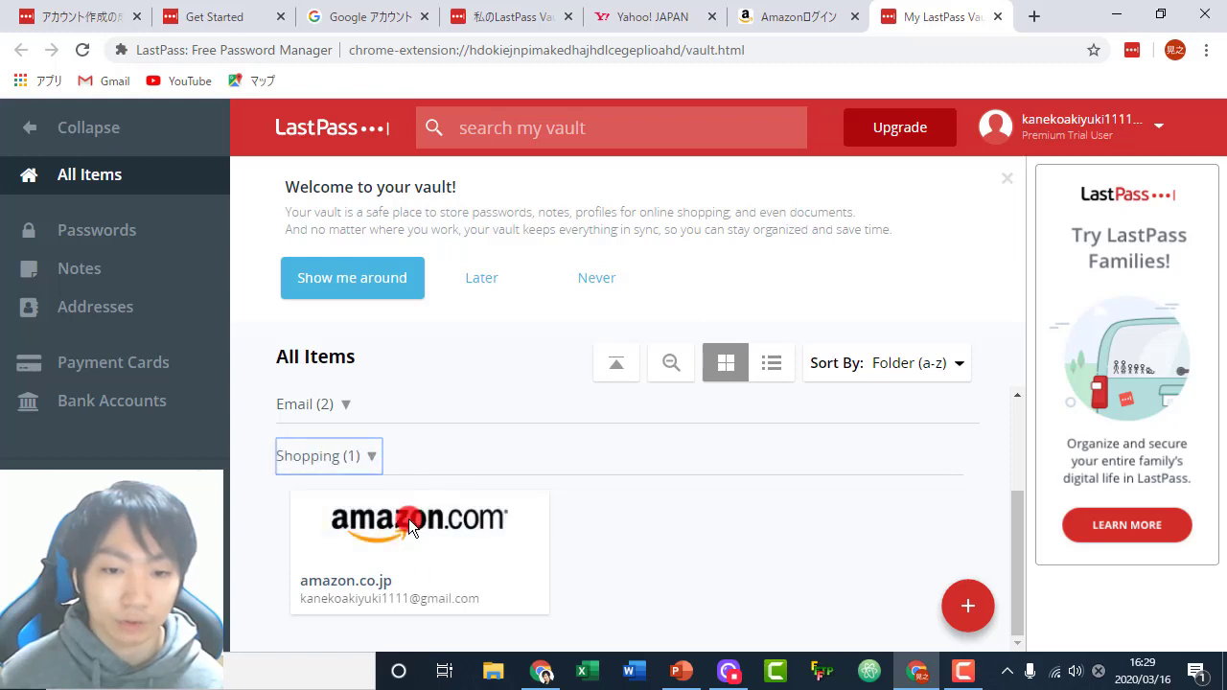
{"action": "mouse_move", "coordinate": [482, 489]}
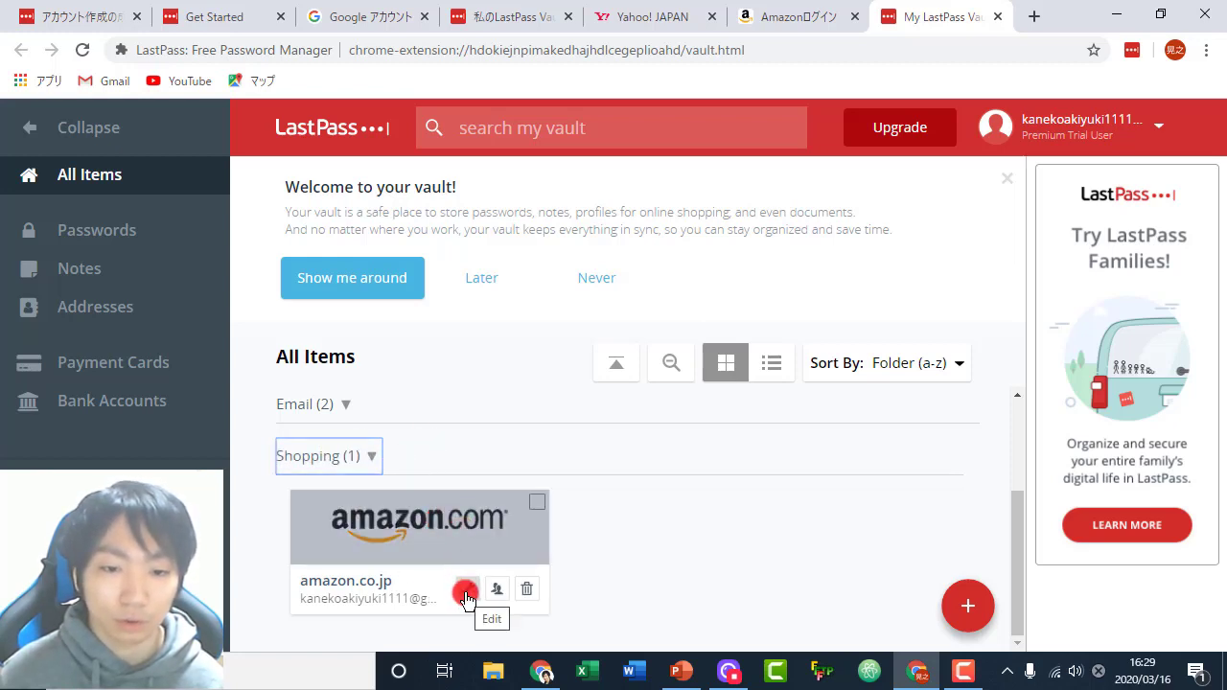
{"action": "left_click", "coordinate": [465, 592]}
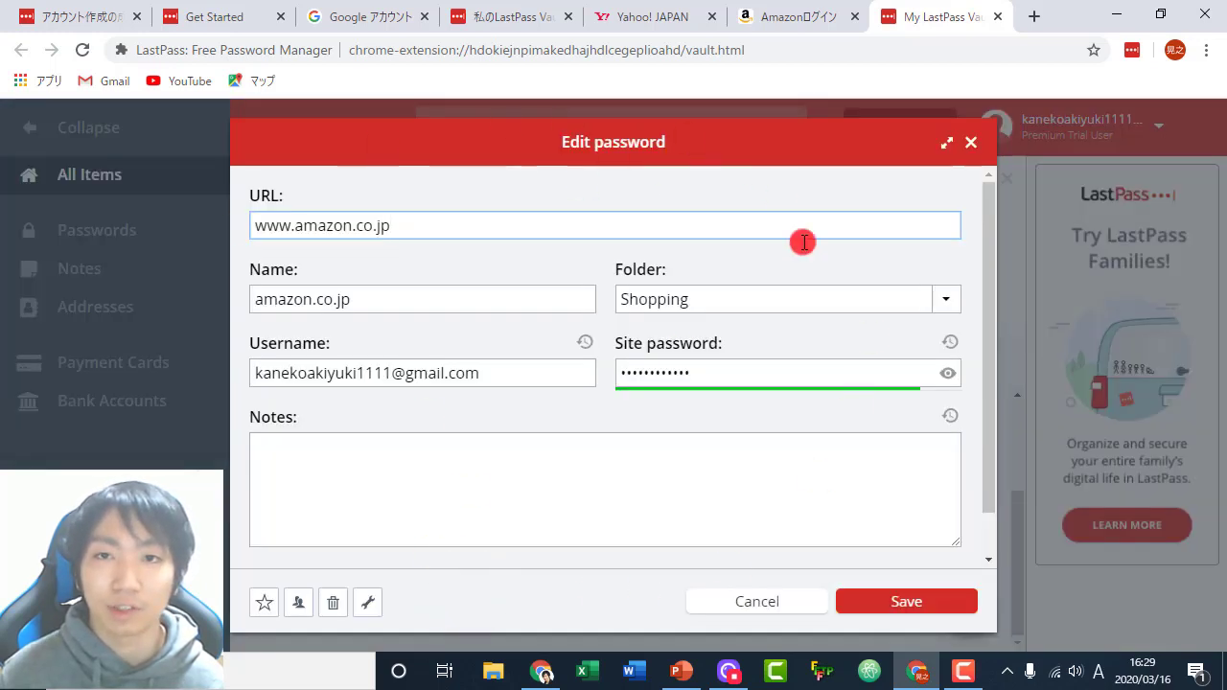
{"action": "left_click", "coordinate": [949, 379]}
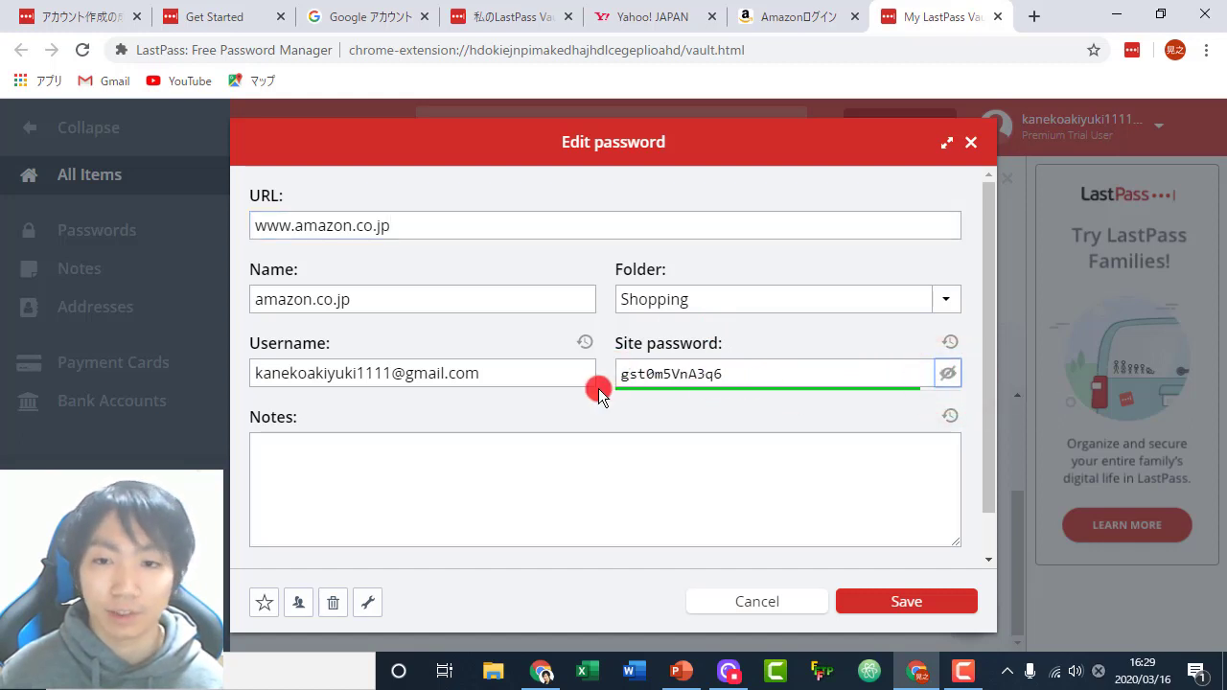
{"action": "left_click_drag", "start_coordinate": [754, 374], "coordinate": [597, 375]}
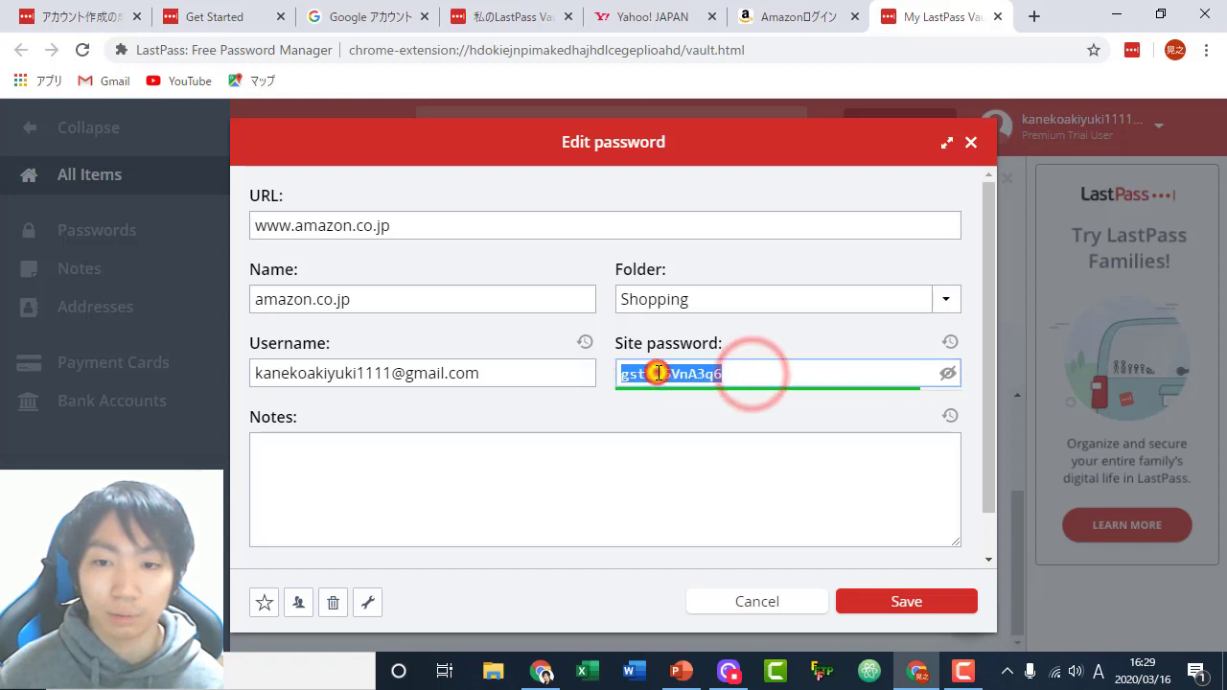
{"action": "right_click", "coordinate": [658, 374]}
{"action": "left_click", "coordinate": [707, 118]}
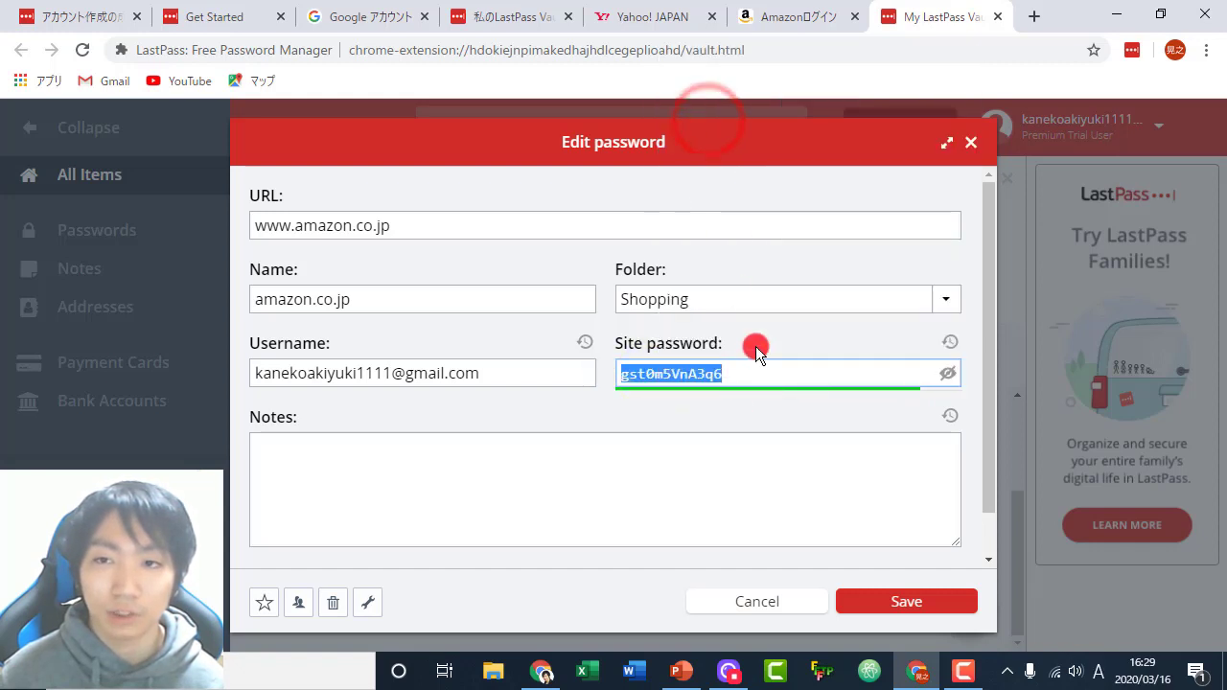
- Clear the e-mail field on the Amazon sign-in page
{"action": "left_click", "coordinate": [820, 9]}
{"action": "left_click", "coordinate": [681, 361]}
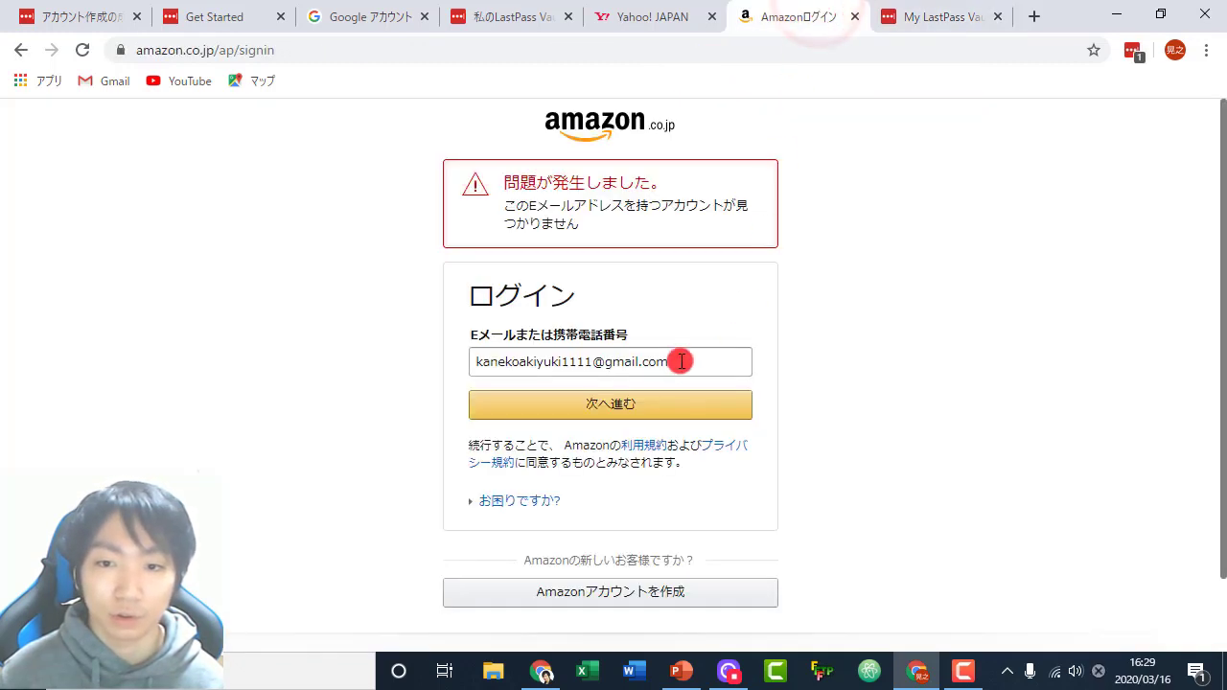
{"action": "left_click_drag", "start_coordinate": [682, 361], "coordinate": [466, 358]}
{"action": "key", "text": "BackSpace"}
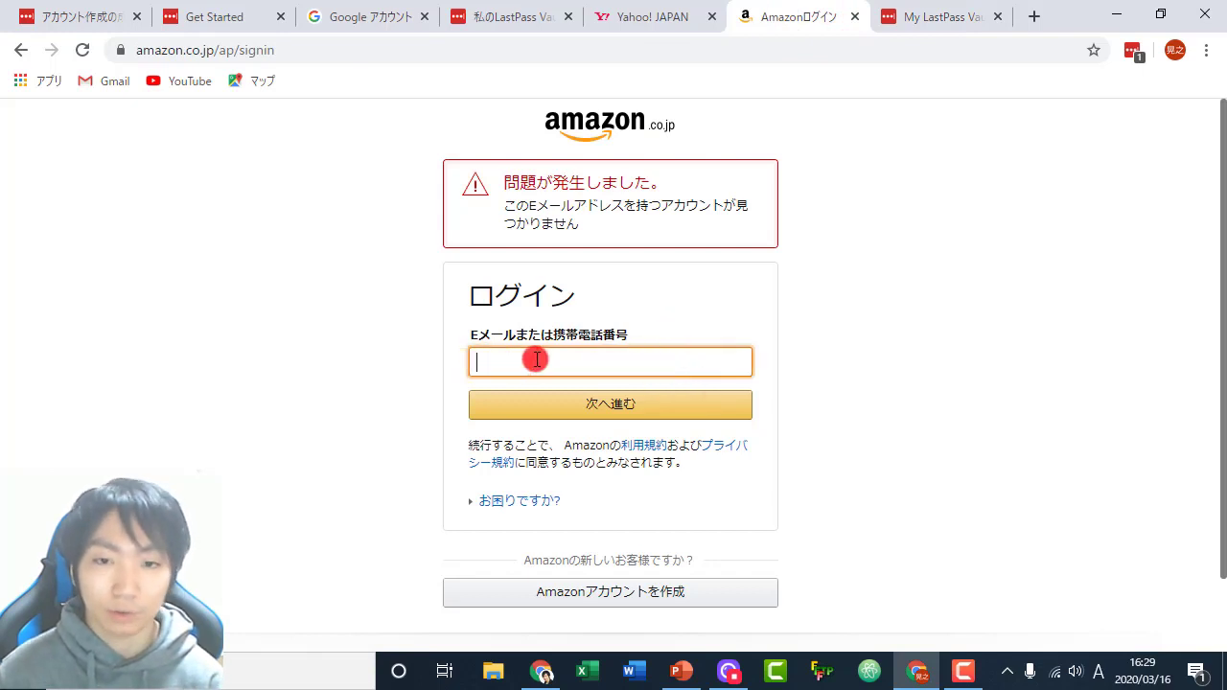
{"action": "right_click", "coordinate": [553, 360]}
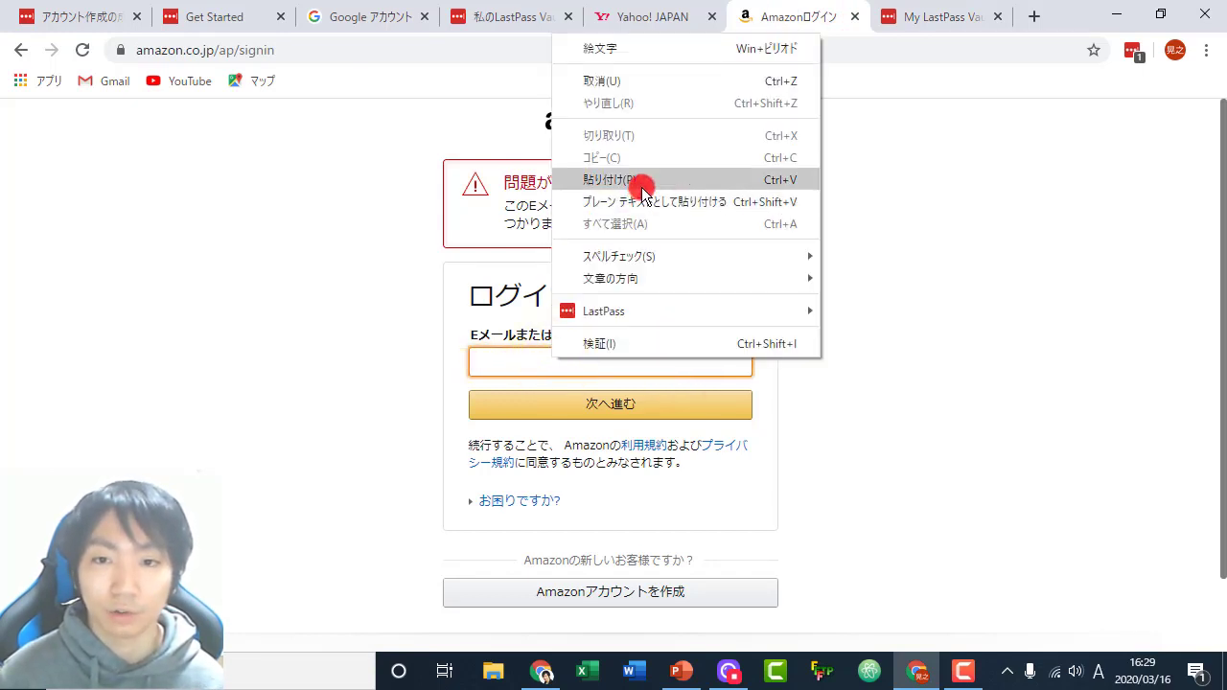
- Paste the copied password into the Amazon e-mail field and reopen the LastPass menu
{"action": "left_click", "coordinate": [575, 180]}
{"action": "left_click", "coordinate": [844, 305]}
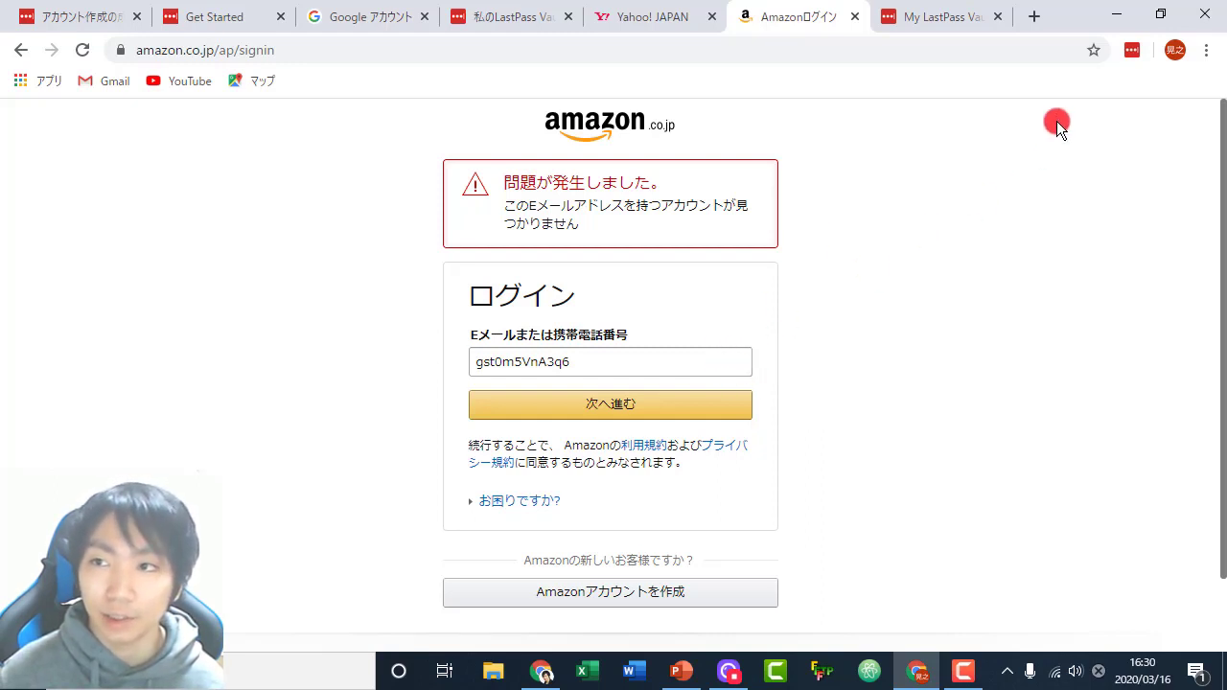
{"action": "left_click", "coordinate": [1133, 52]}
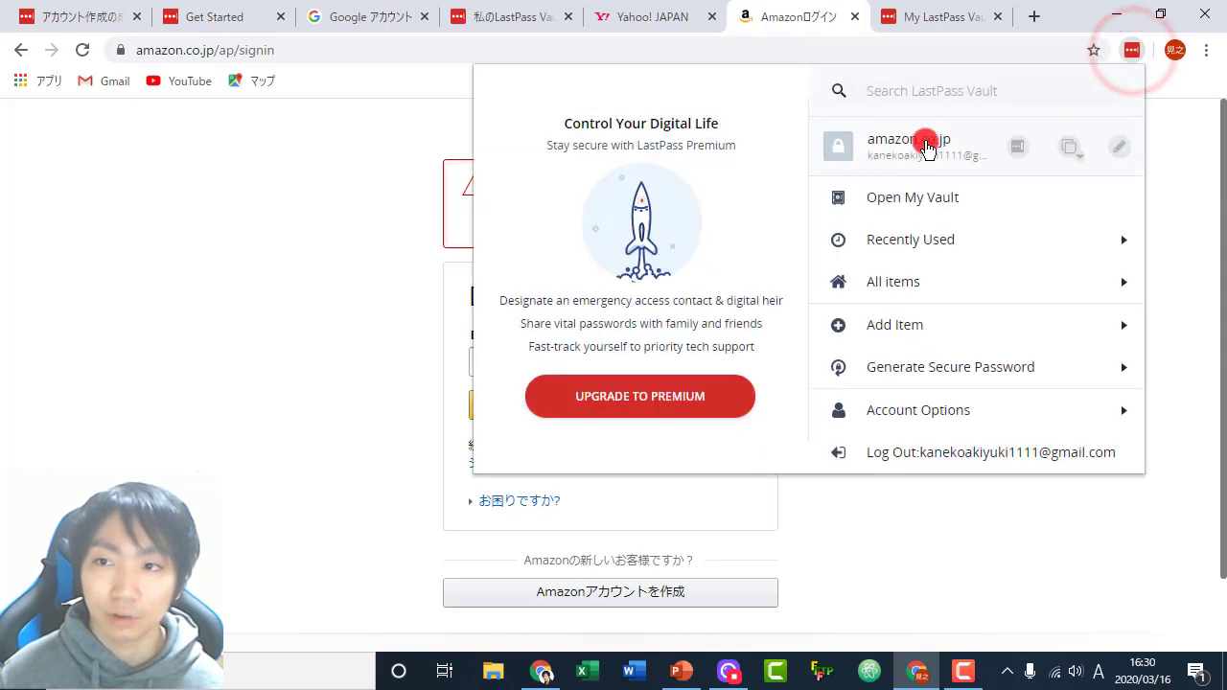
{"action": "left_click", "coordinate": [1070, 147]}
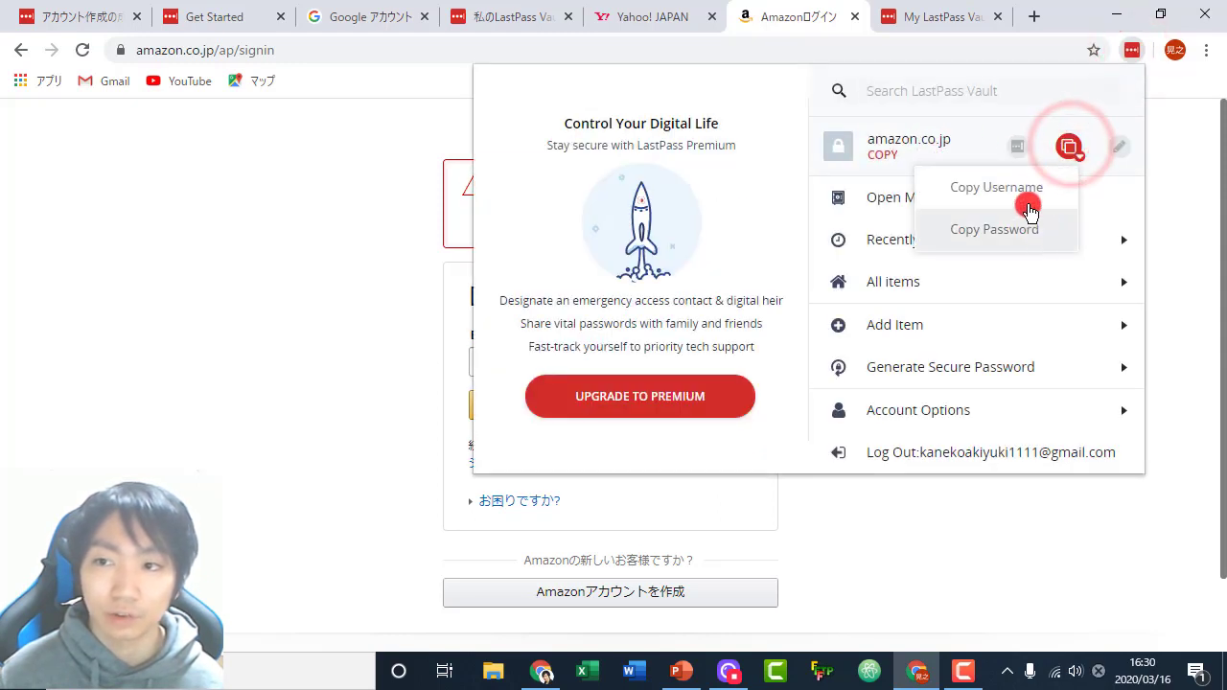
{"action": "left_click", "coordinate": [1078, 148]}
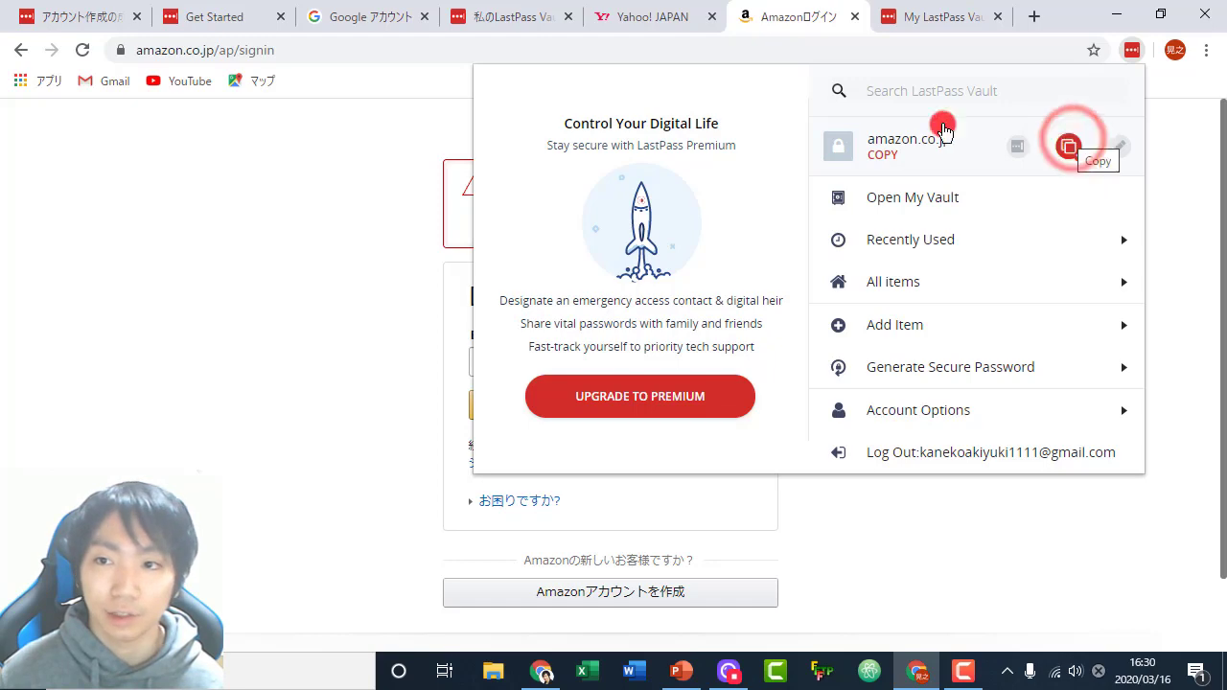
{"action": "left_click", "coordinate": [909, 206]}
- Reveal the amazon.co.jp login's password, close its editor unsaved, and search the vault for 'amaz'
{"action": "scroll", "coordinate": [517, 465], "scroll_direction": "down", "scroll_amount": 2}
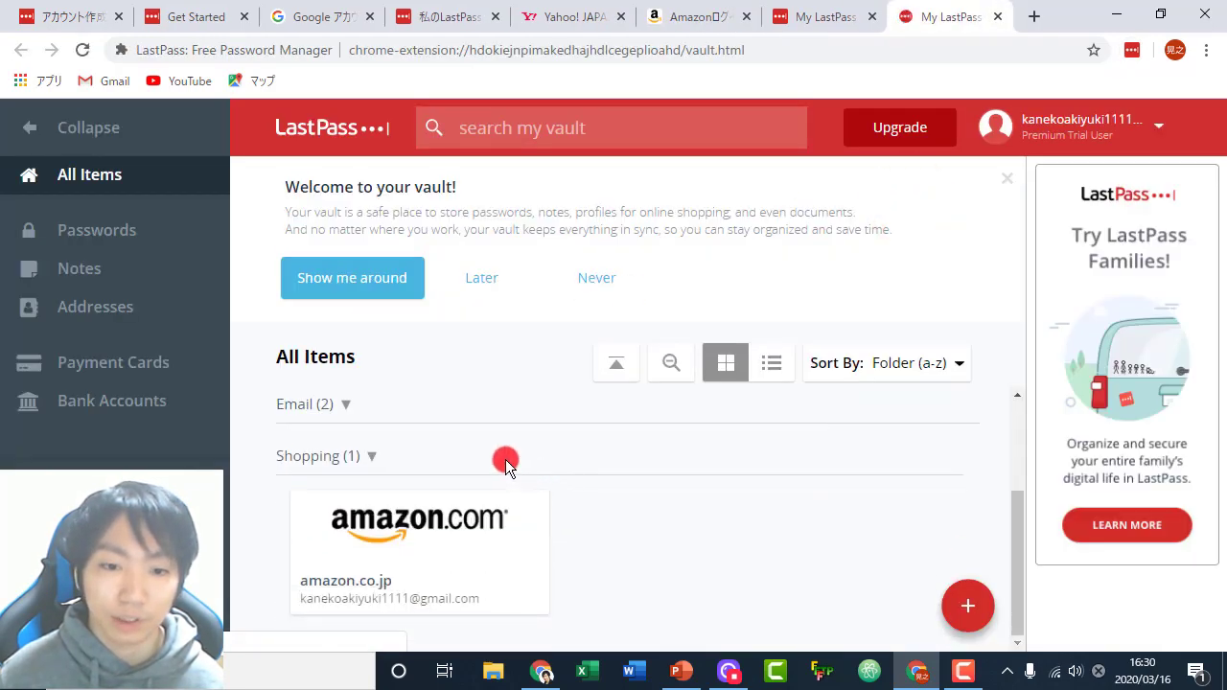
{"action": "mouse_move", "coordinate": [519, 500]}
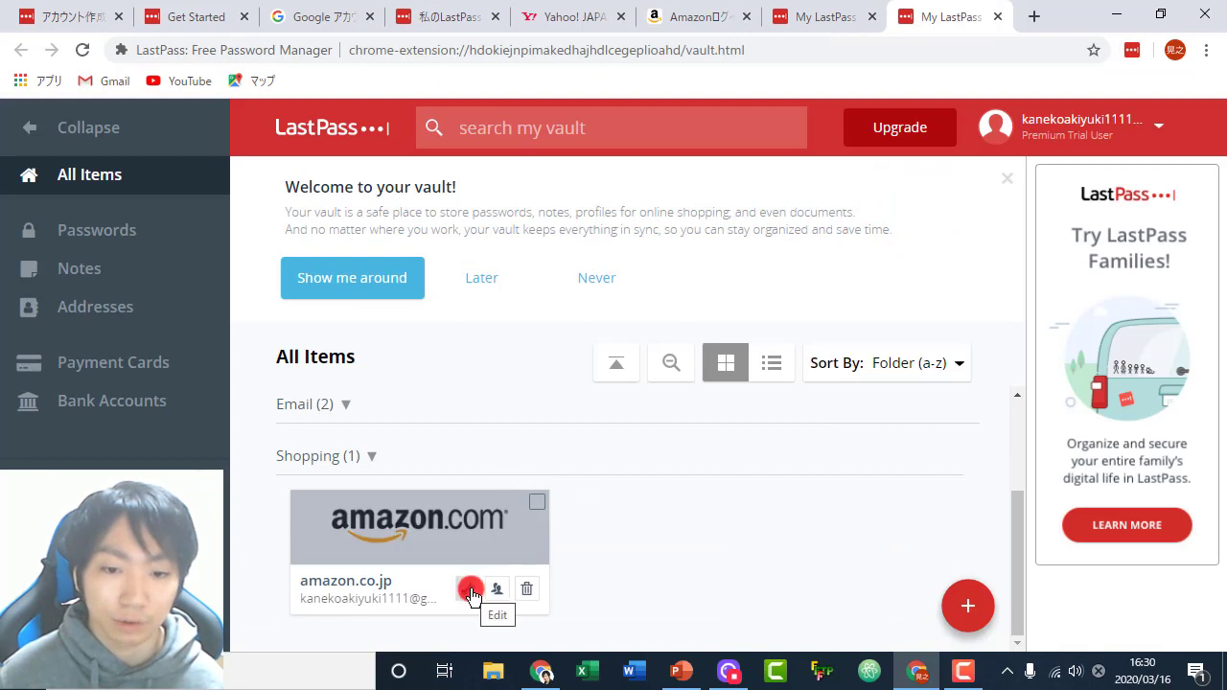
{"action": "left_click", "coordinate": [470, 594]}
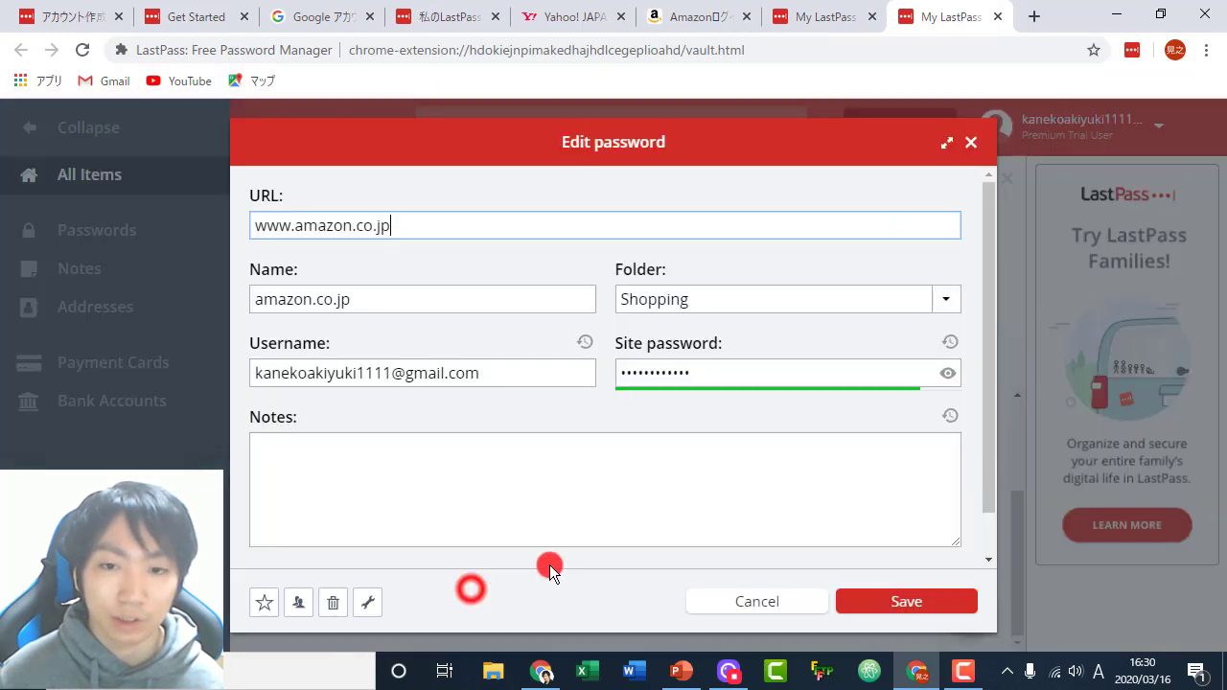
{"action": "left_click", "coordinate": [944, 377]}
{"action": "double_click", "coordinate": [739, 370]}
{"action": "left_click", "coordinate": [684, 373]}
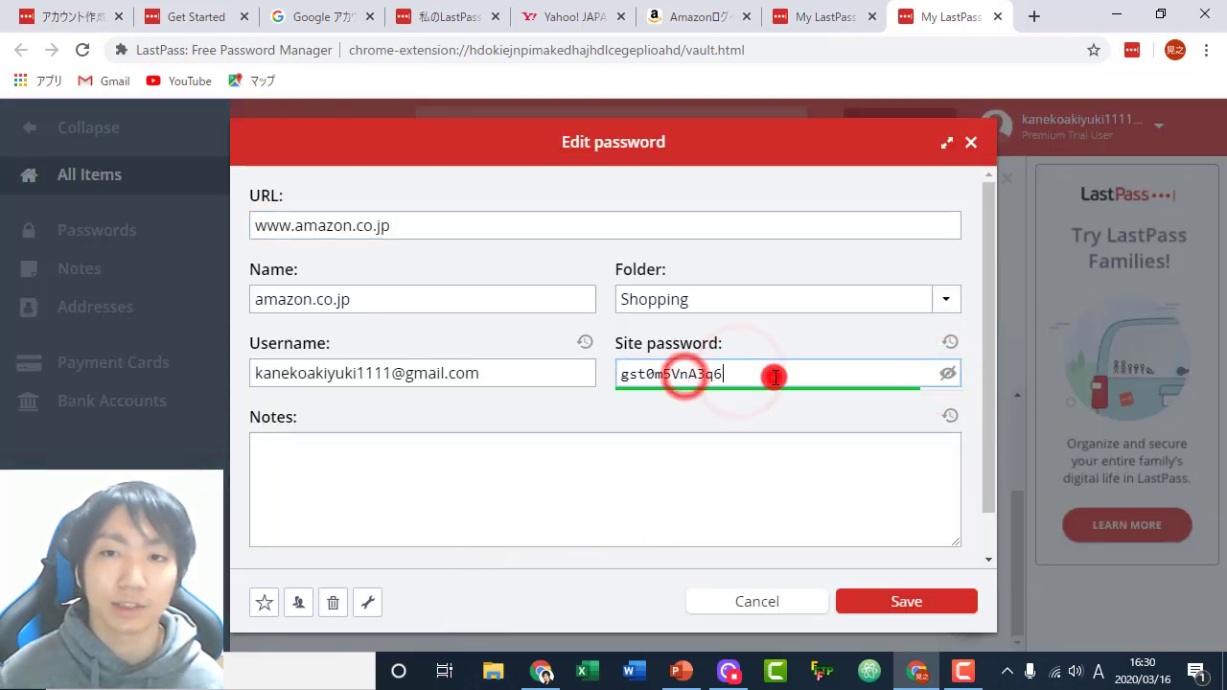
{"action": "left_click", "coordinate": [970, 151]}
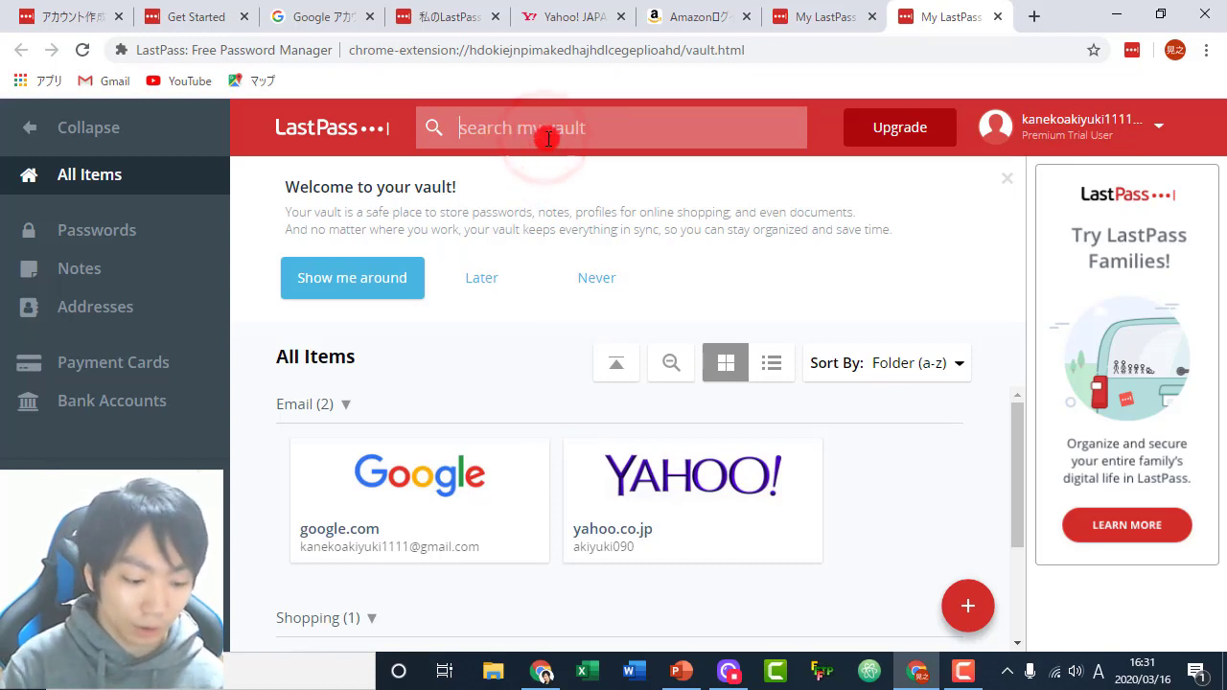
{"action": "type", "text": "amazon"}
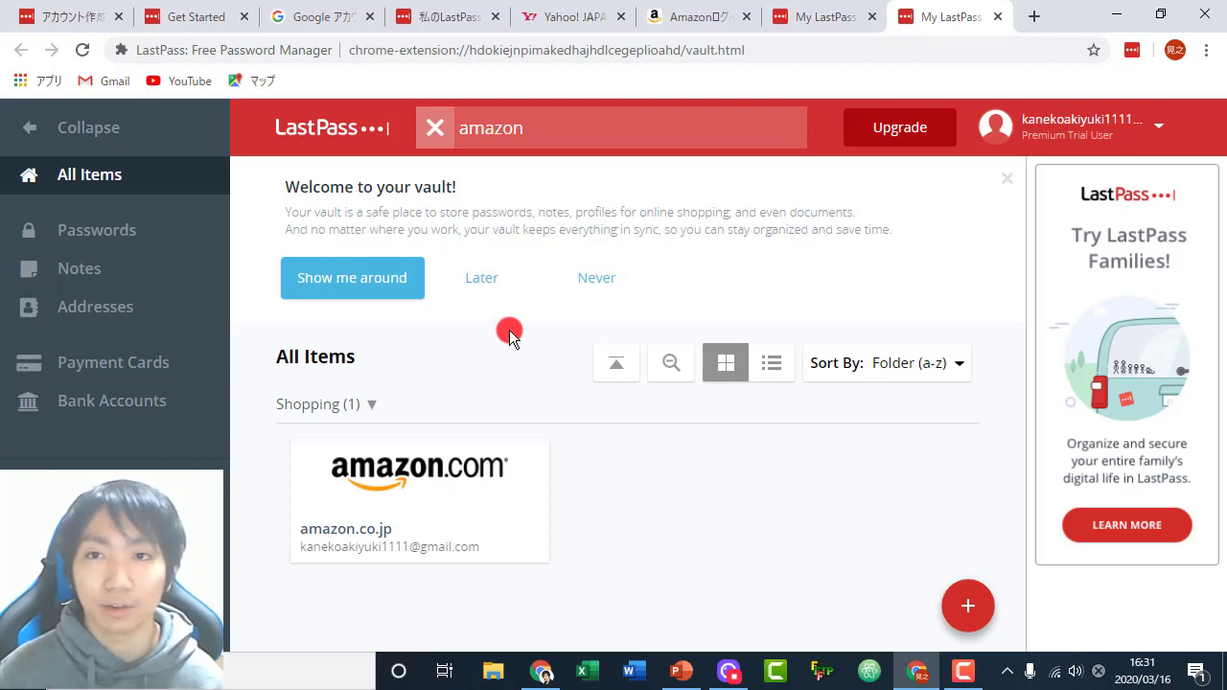
- On the Amazon sign-in page, clear the previously pasted value from the email field
{"action": "left_click", "coordinate": [697, 19]}
{"action": "double_click", "coordinate": [578, 356]}
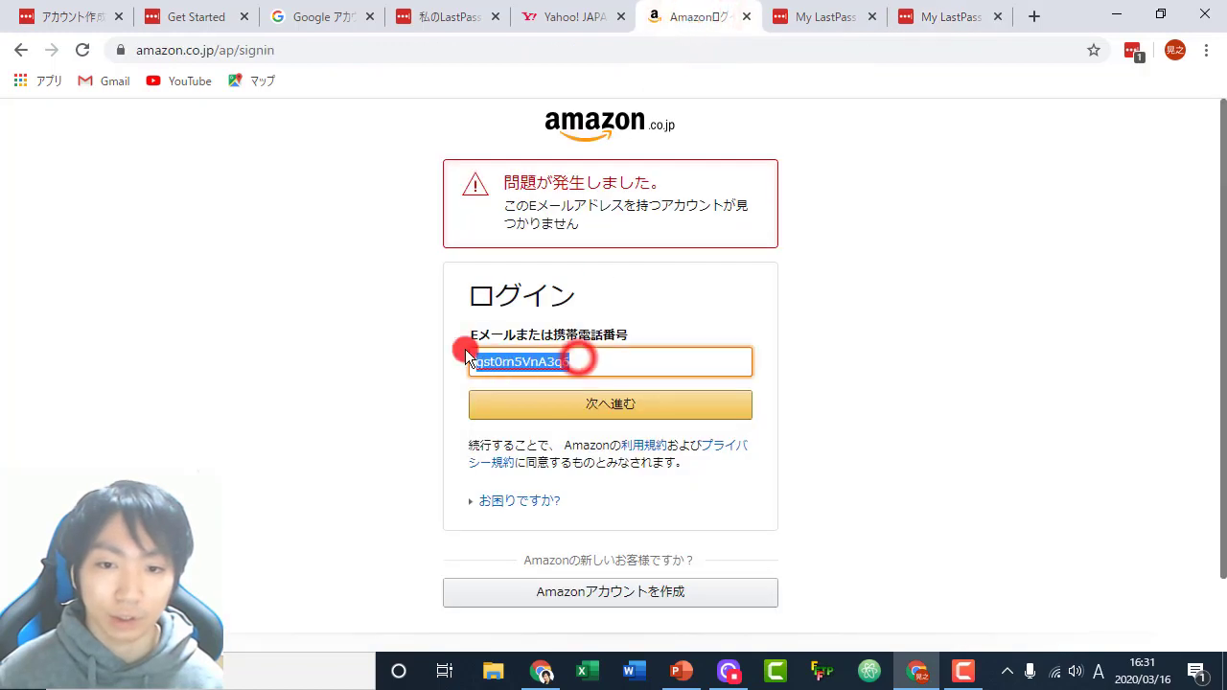
{"action": "key", "text": "BackSpace"}
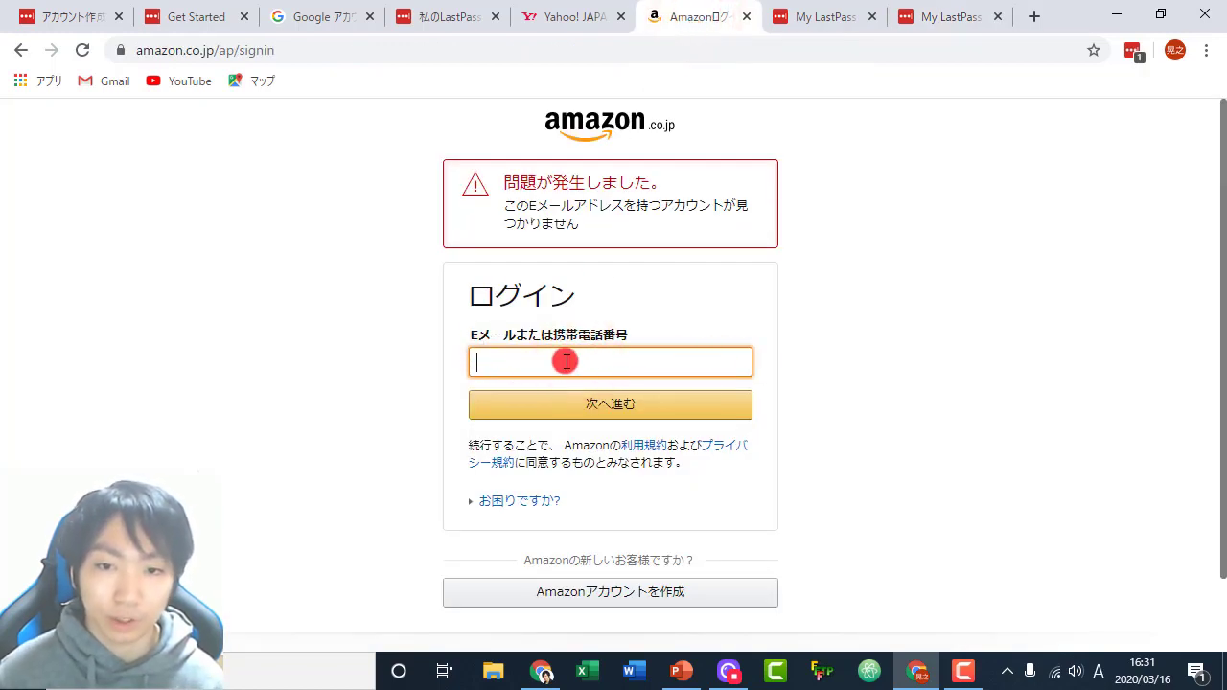
{"action": "left_click", "coordinate": [1133, 54]}
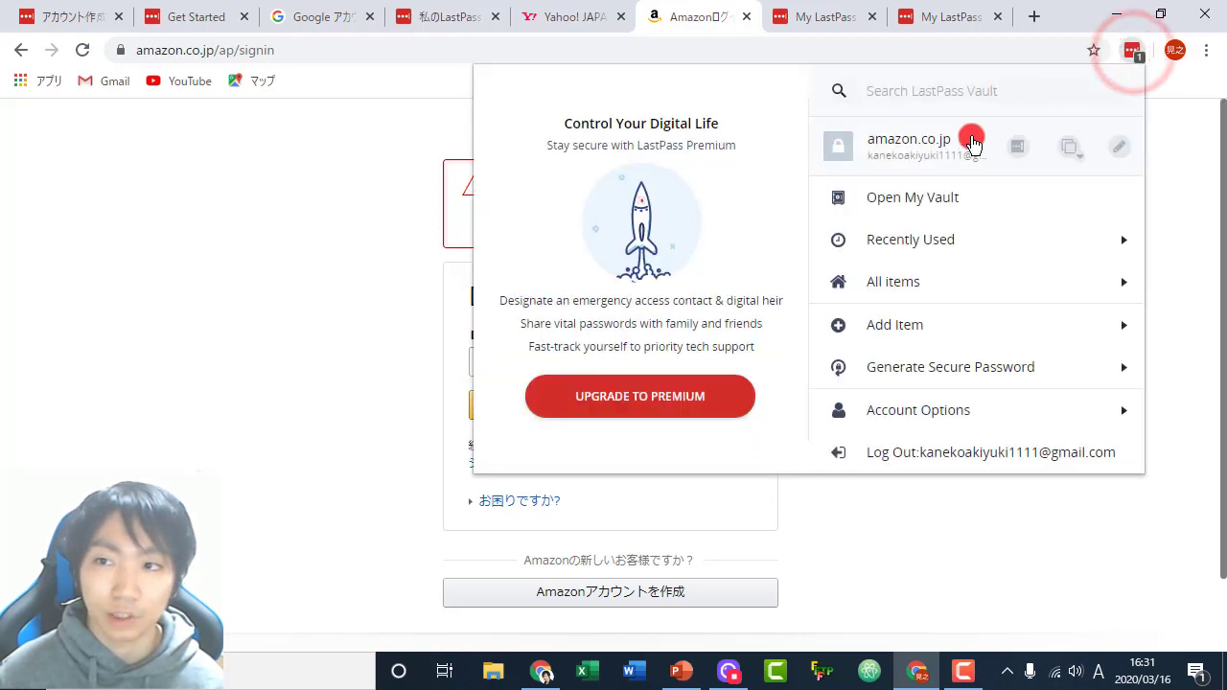
{"action": "left_click", "coordinate": [431, 307]}
- Copy the amazon.co.jp login's username from LastPass's context menu and paste it into the email field
{"action": "right_click", "coordinate": [571, 357]}
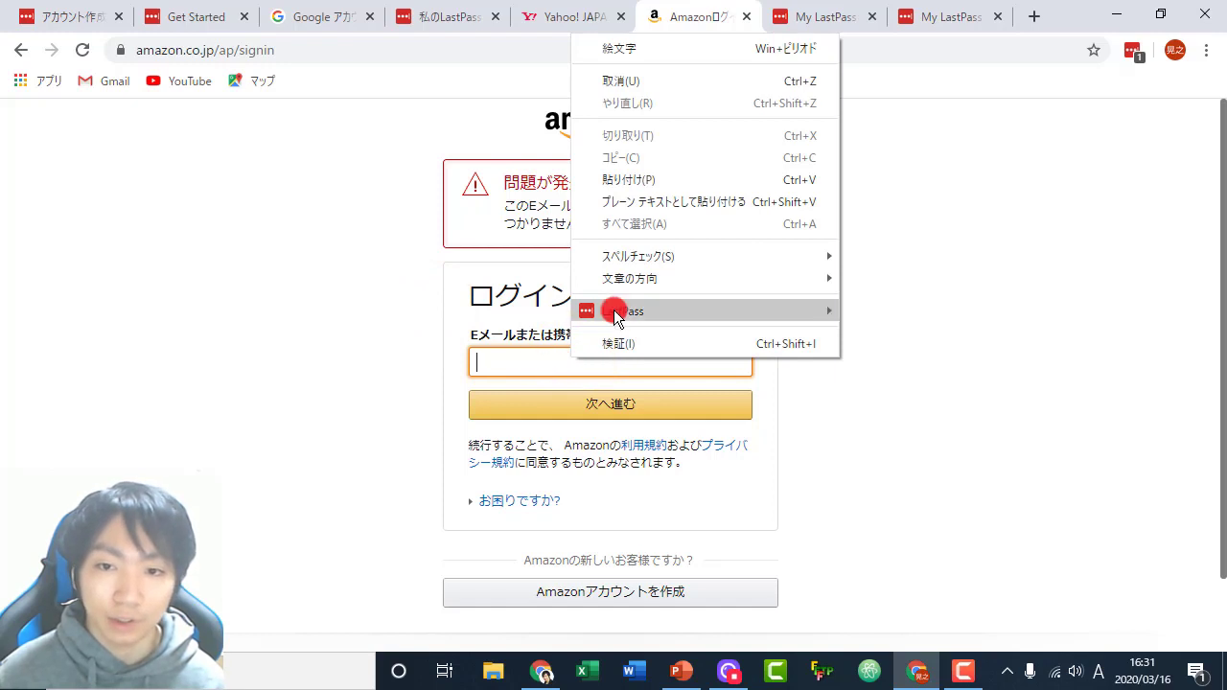
{"action": "mouse_move", "coordinate": [623, 311]}
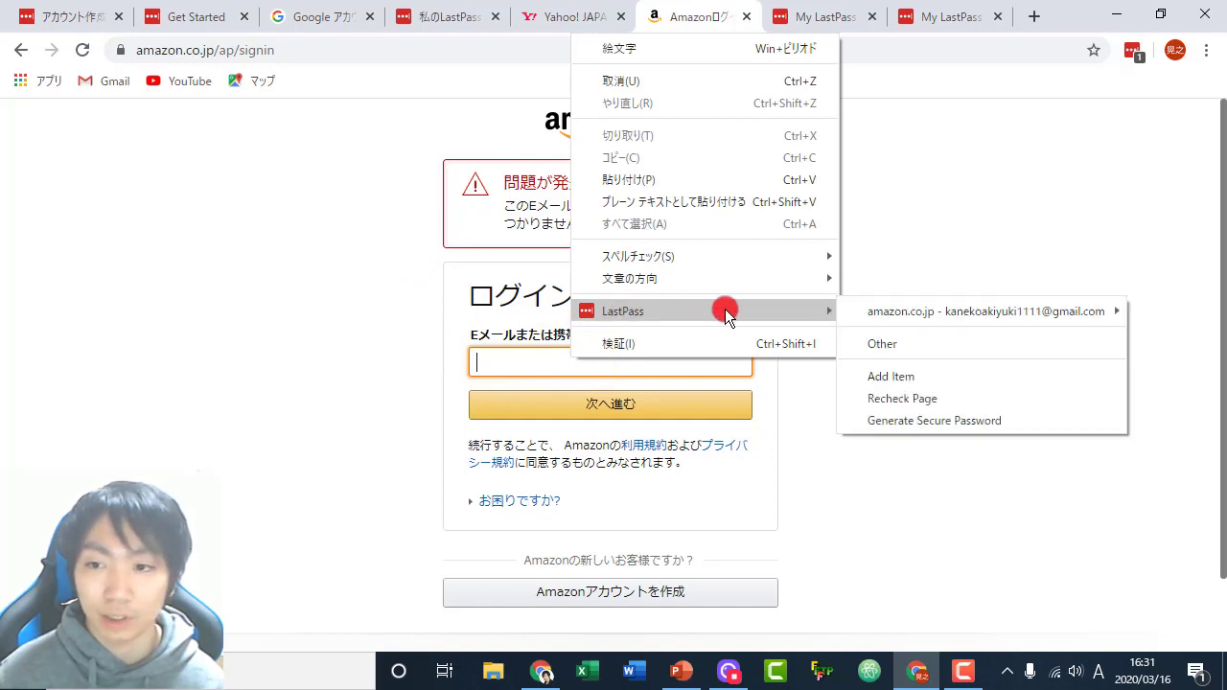
{"action": "mouse_move", "coordinate": [915, 311]}
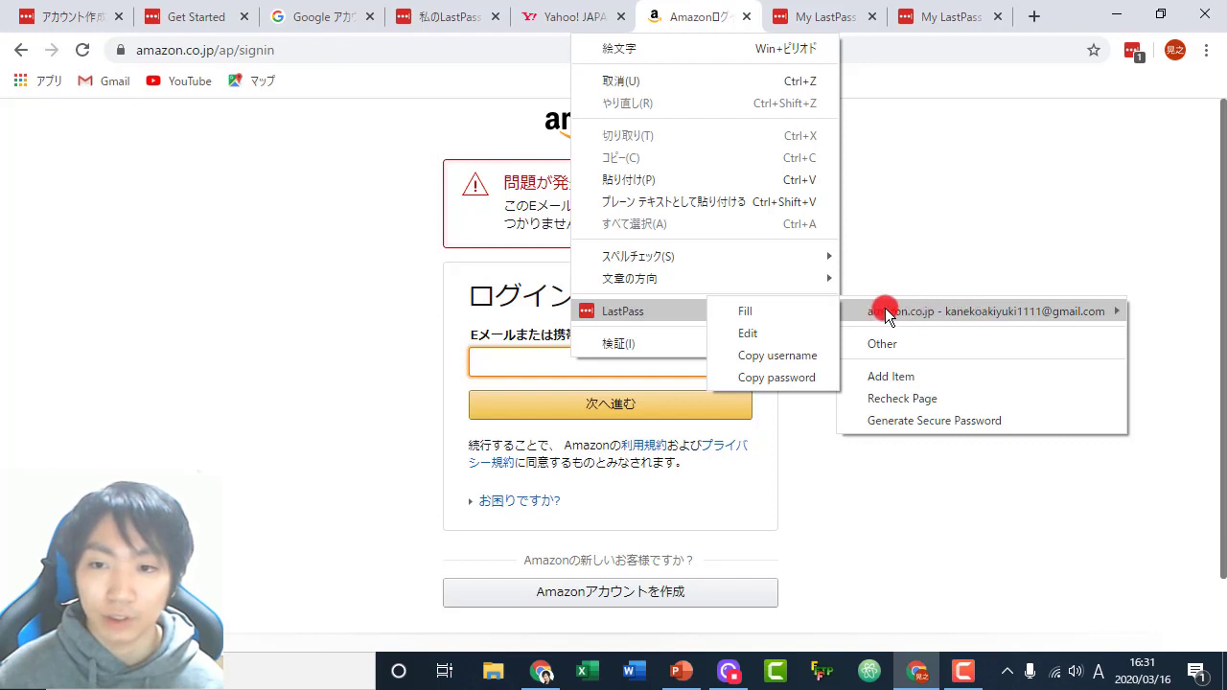
{"action": "left_click", "coordinate": [803, 357]}
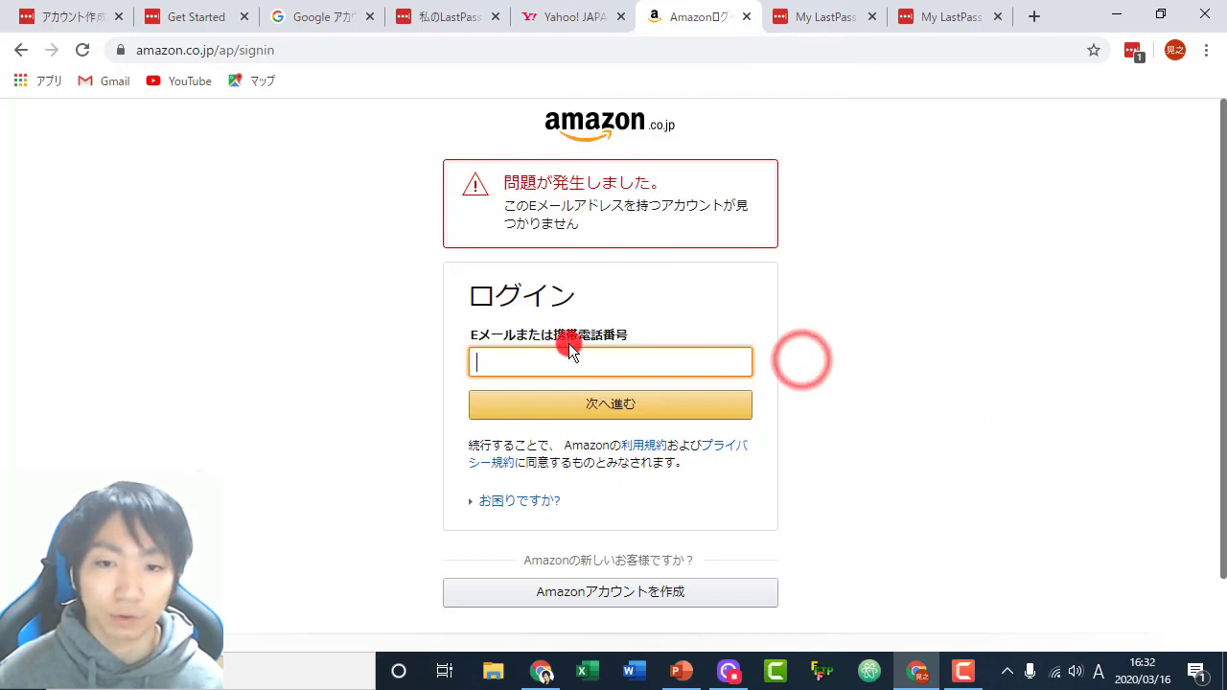
{"action": "right_click", "coordinate": [537, 351]}
{"action": "left_click", "coordinate": [616, 169]}
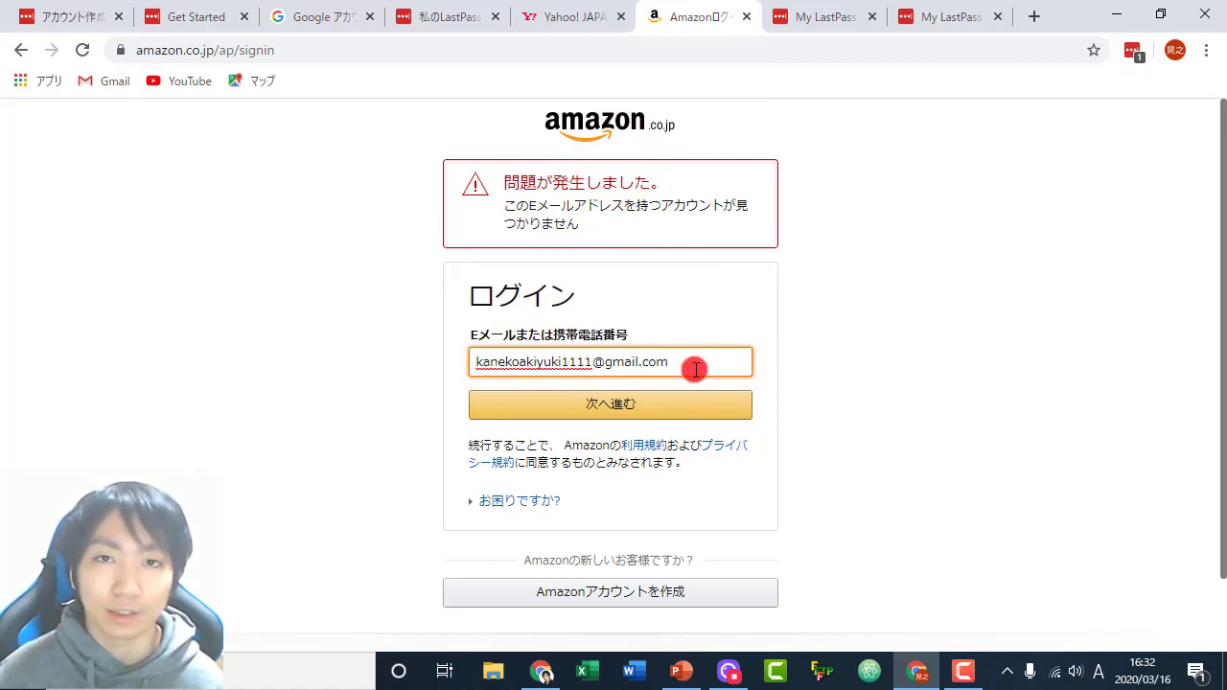
{"action": "right_click", "coordinate": [695, 369]}
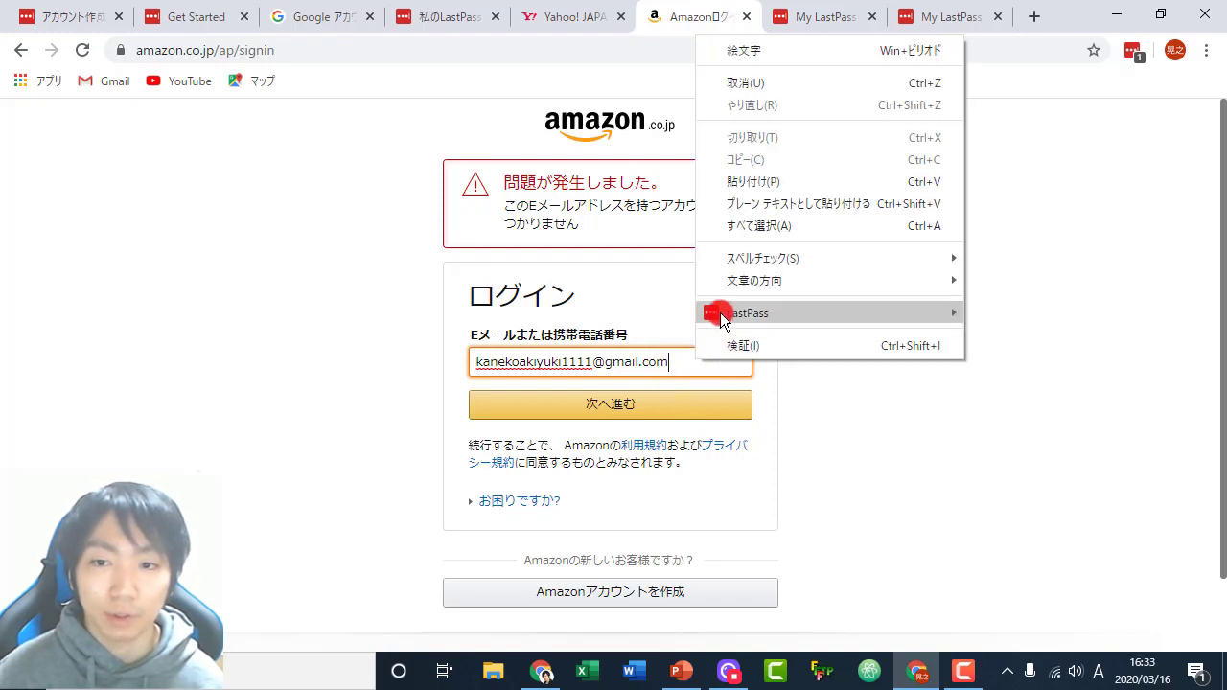
{"action": "mouse_move", "coordinate": [712, 317]}
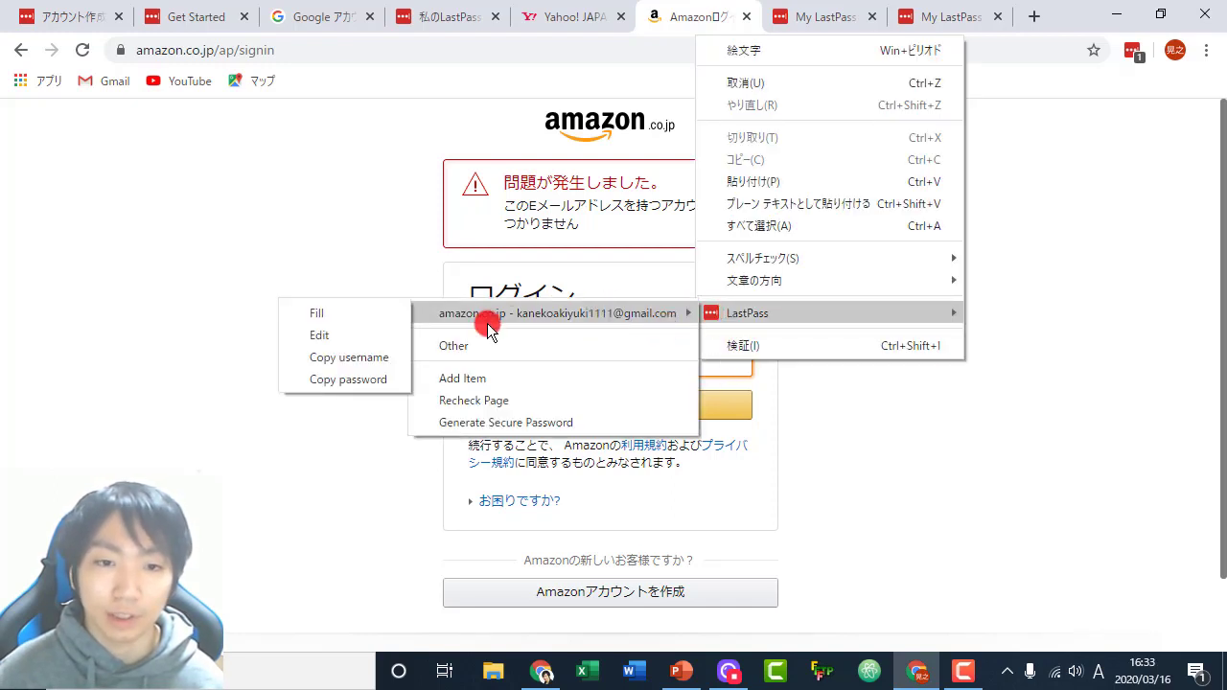
{"action": "left_click", "coordinate": [649, 265]}
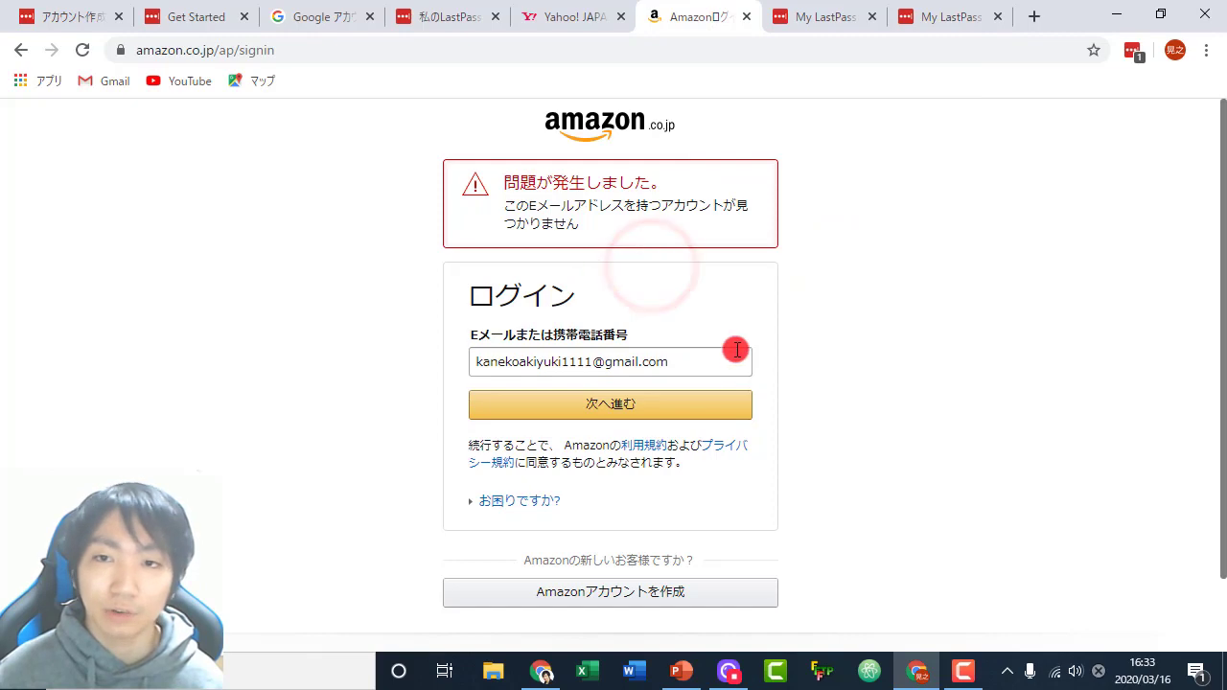
- Open My Vault from the LastPass toolbar menu and scroll through the All Items list
{"action": "left_click", "coordinate": [1135, 49]}
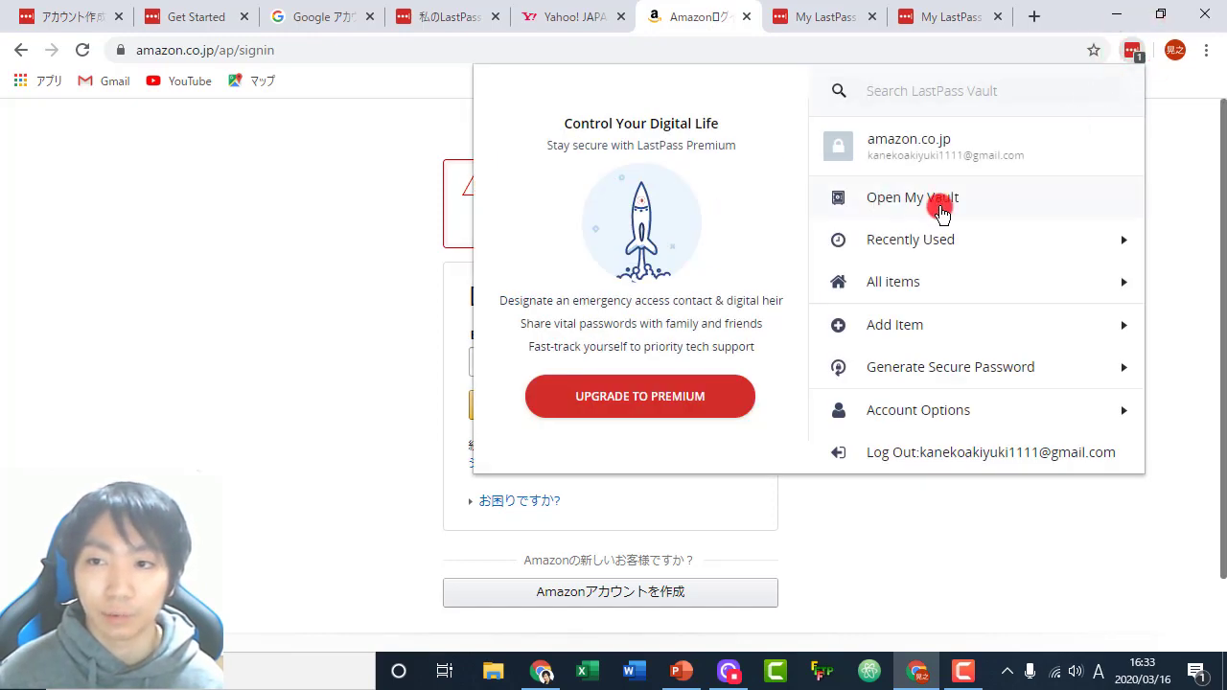
{"action": "left_click", "coordinate": [940, 202]}
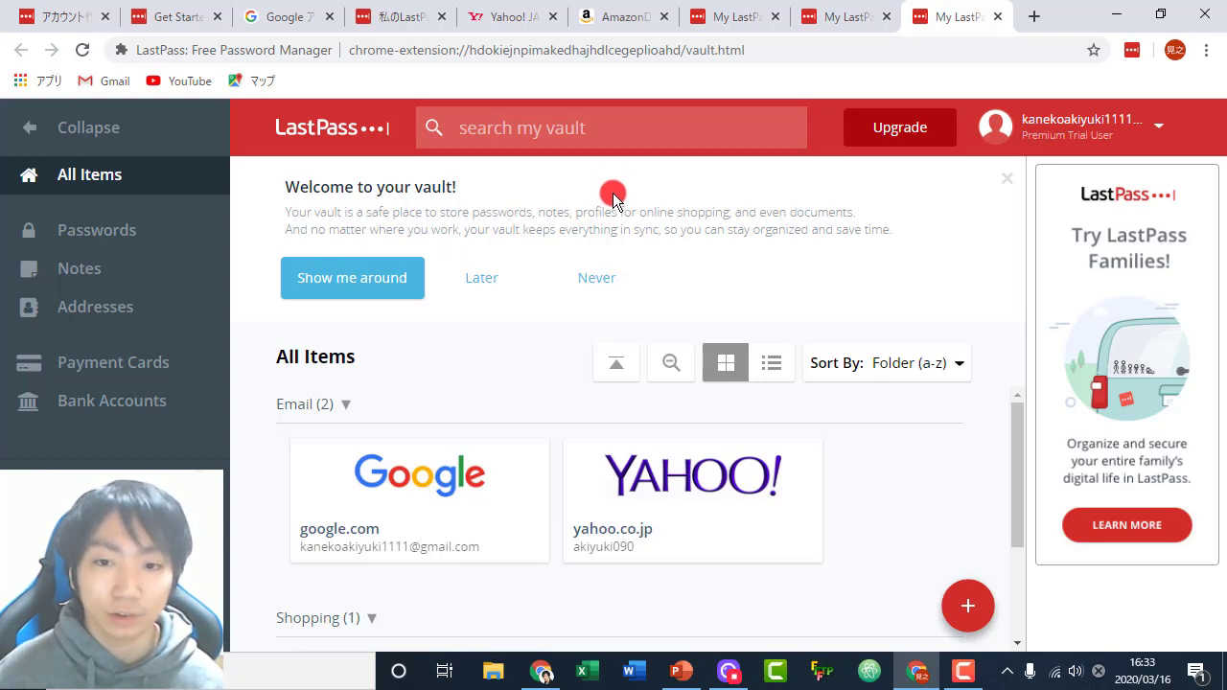
{"action": "scroll", "coordinate": [553, 421], "scroll_direction": "down", "scroll_amount": 1}
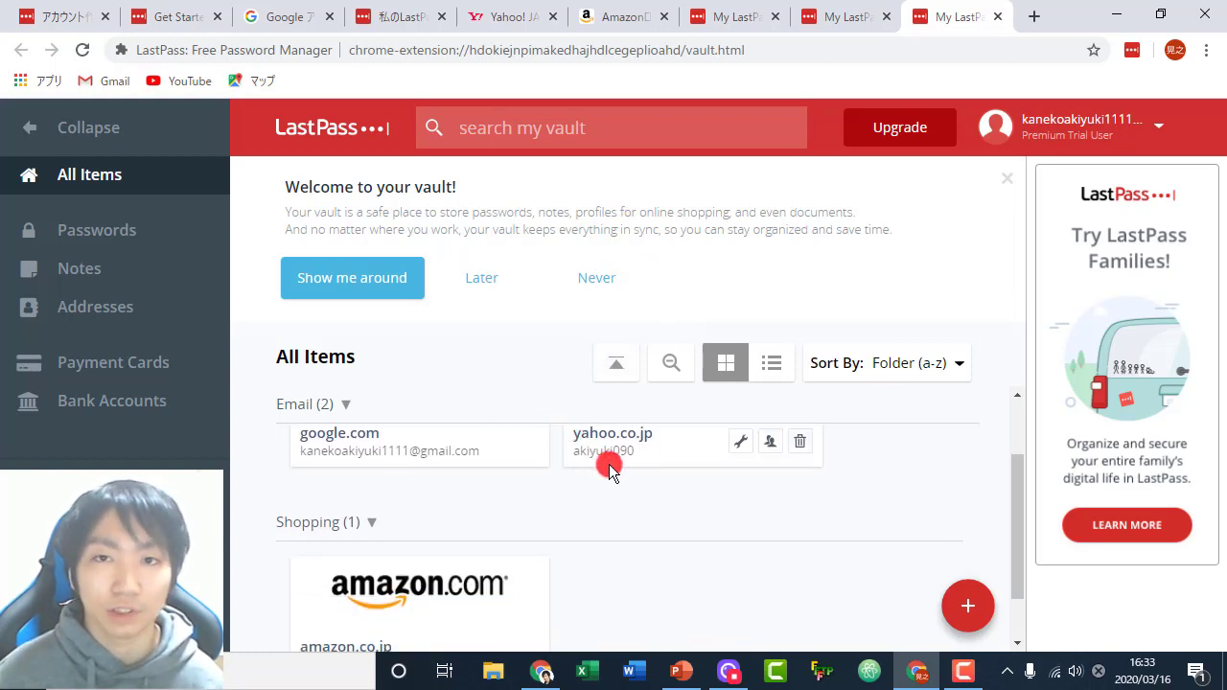
{"action": "scroll", "coordinate": [638, 486], "scroll_direction": "up", "scroll_amount": 1}
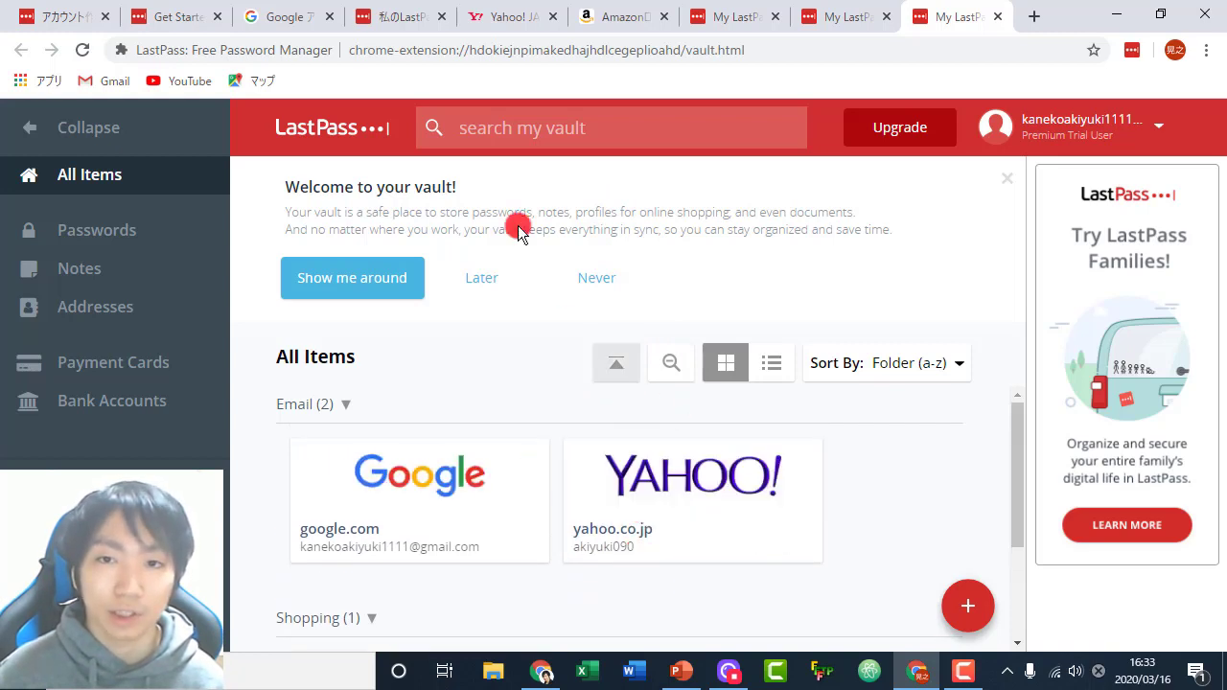
{"action": "mouse_move", "coordinate": [965, 611]}
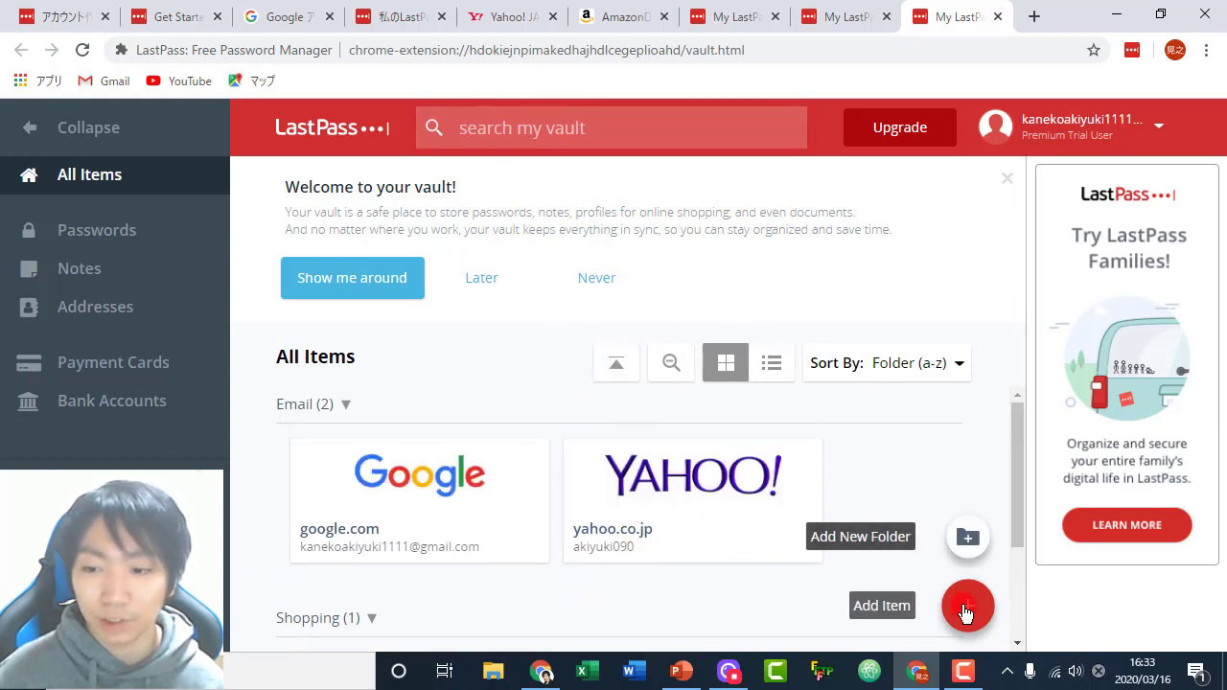
- Start a new password item and paste the Amazon sign-in page URL into it
{"action": "left_click", "coordinate": [965, 612]}
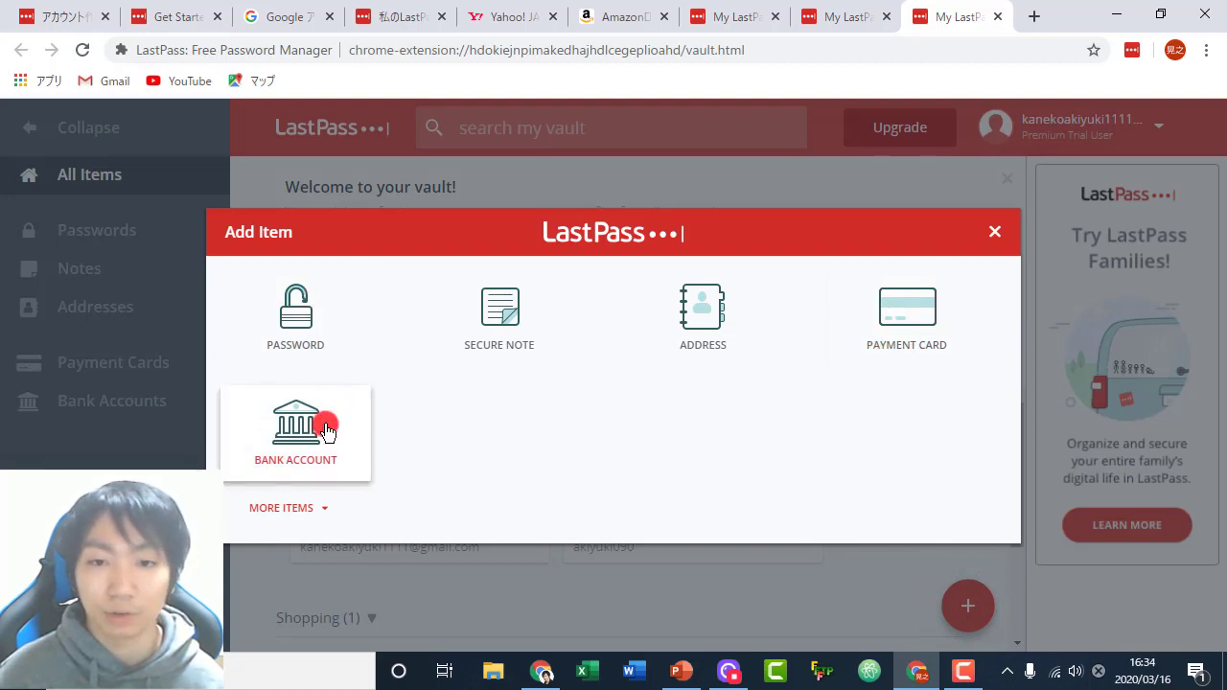
{"action": "left_click", "coordinate": [303, 309]}
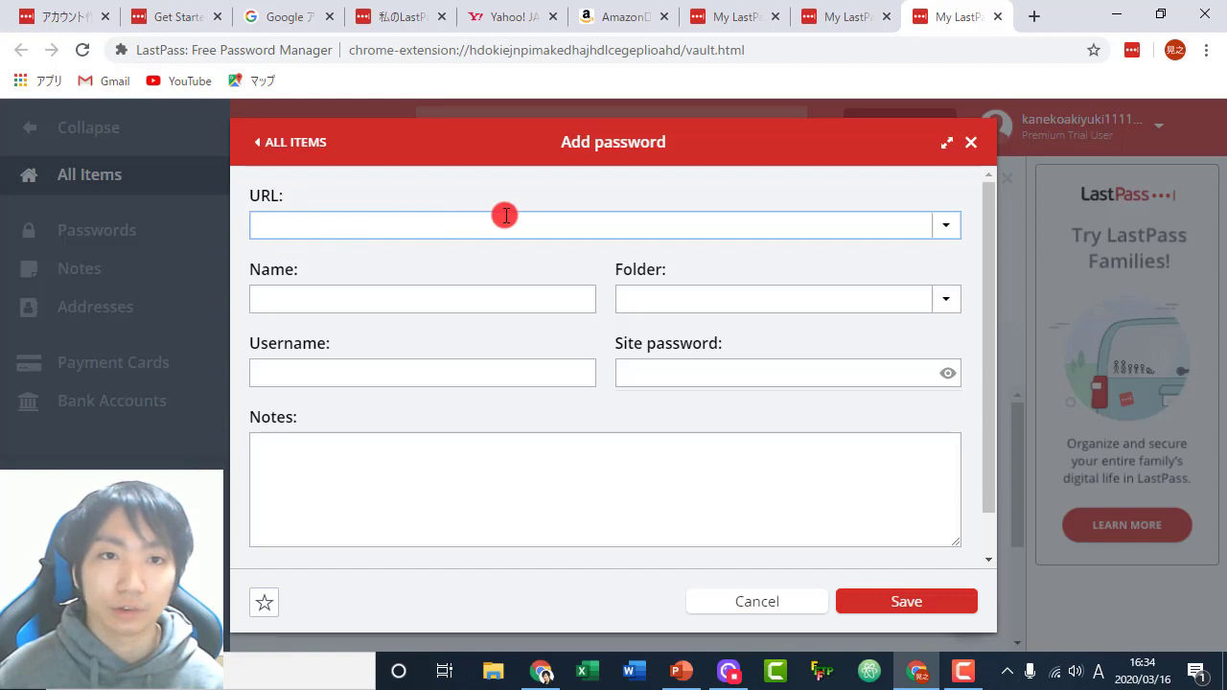
{"action": "left_click", "coordinate": [625, 16]}
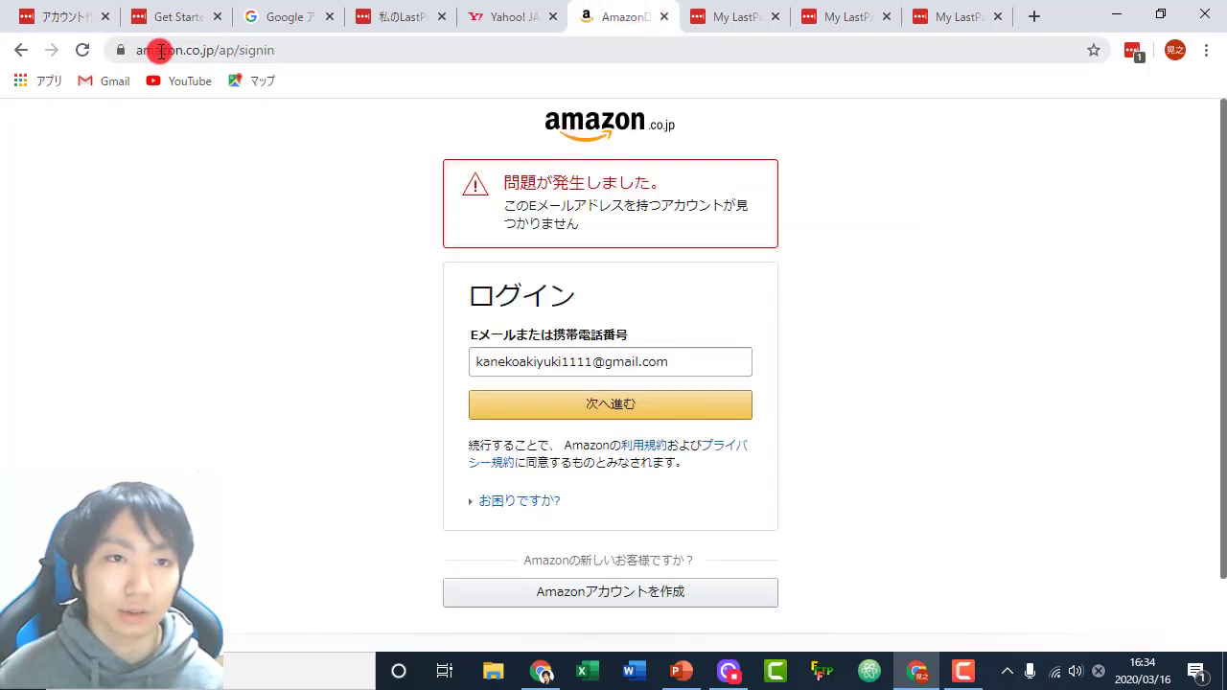
{"action": "left_click", "coordinate": [294, 53]}
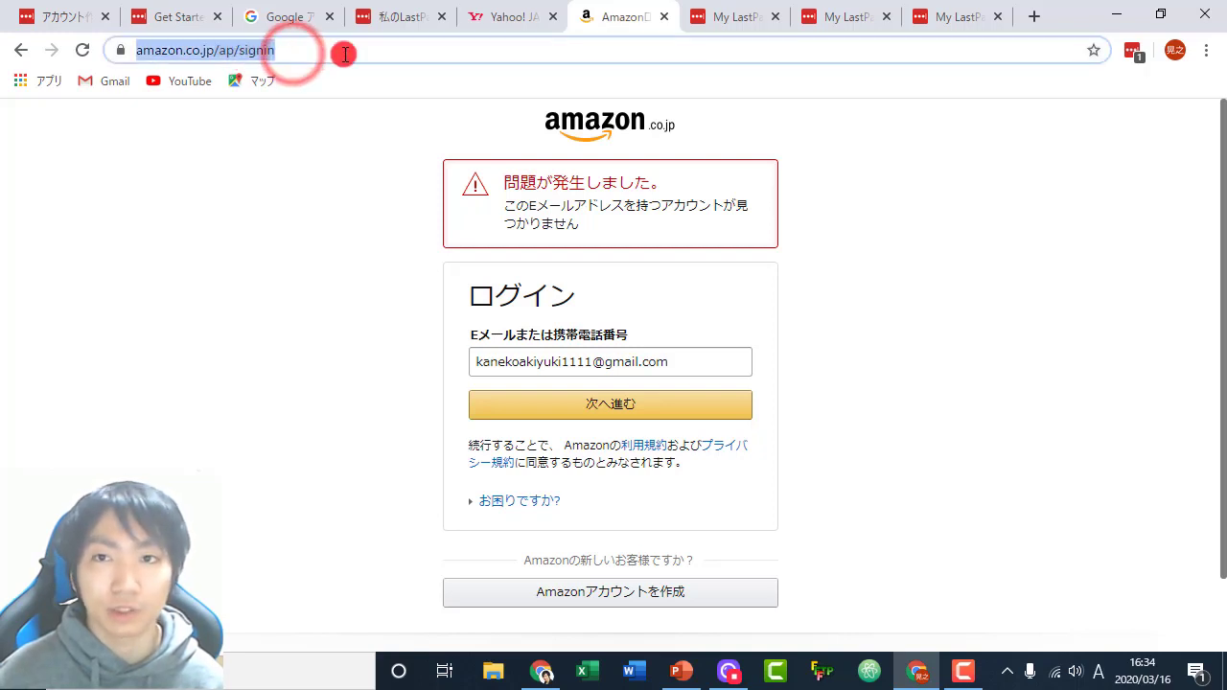
{"action": "left_click", "coordinate": [952, 11]}
{"action": "key", "text": "ctrl+v"}
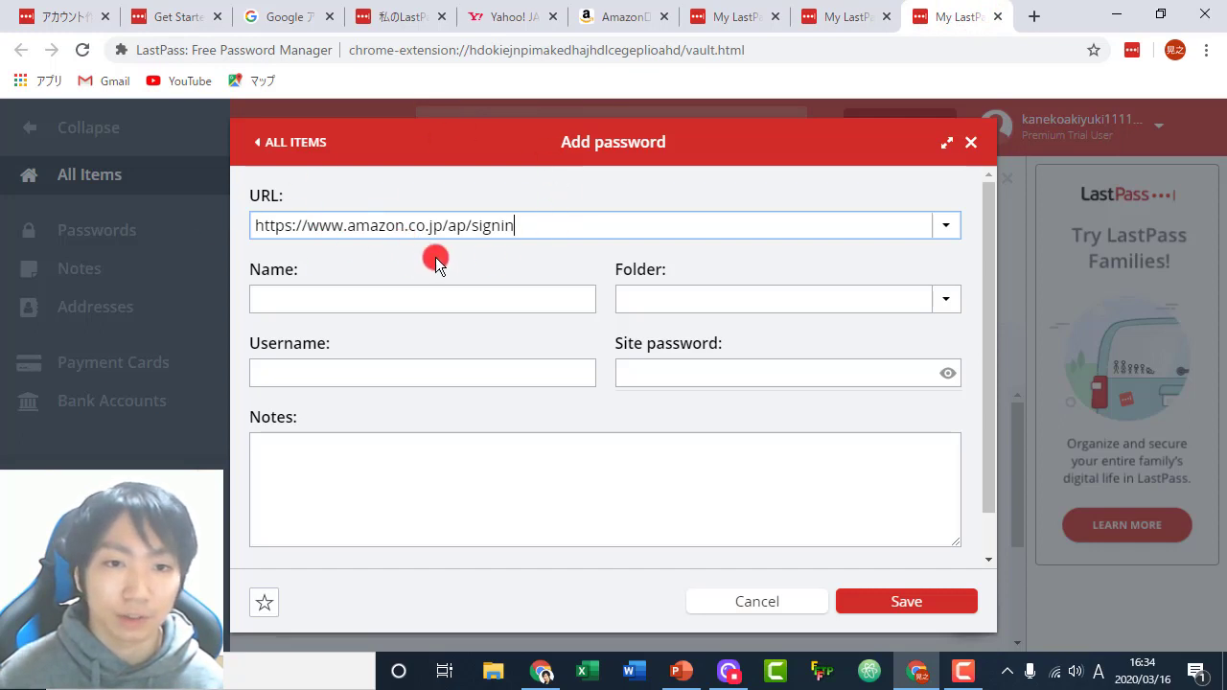
{"action": "left_click", "coordinate": [529, 225]}
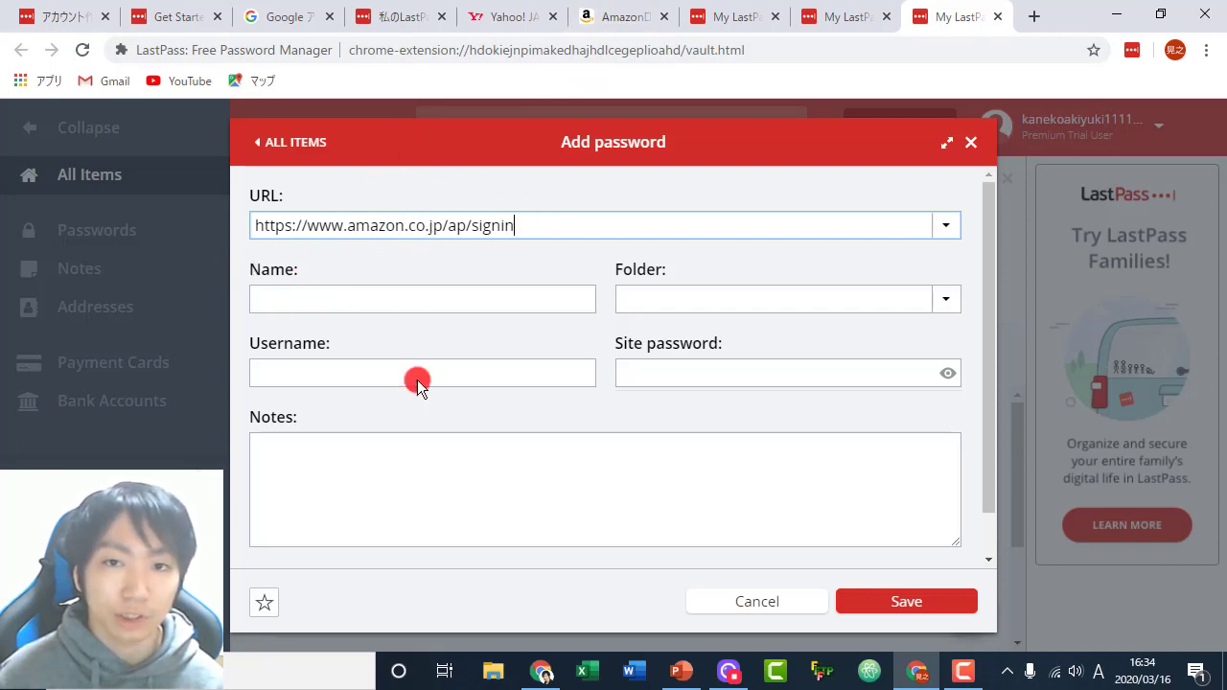
- Name the entry 'Ama', enter a placeholder username and site password, and save it
{"action": "left_click", "coordinate": [391, 310]}
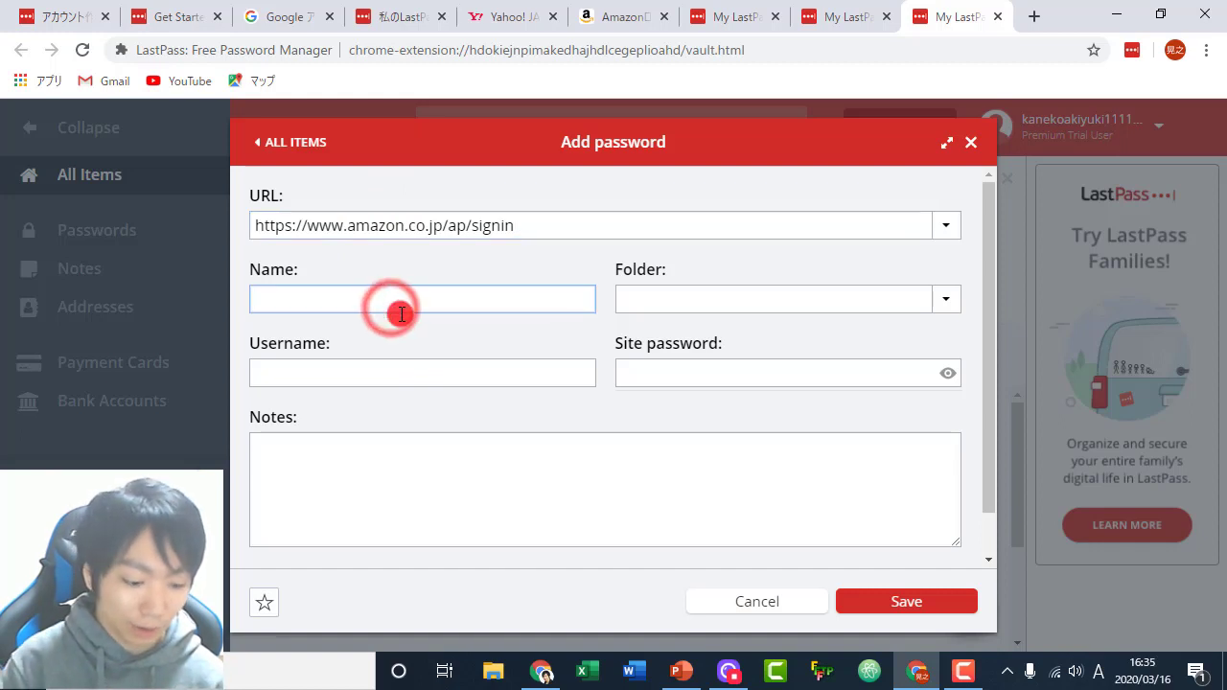
{"action": "type", "text": "Ama"}
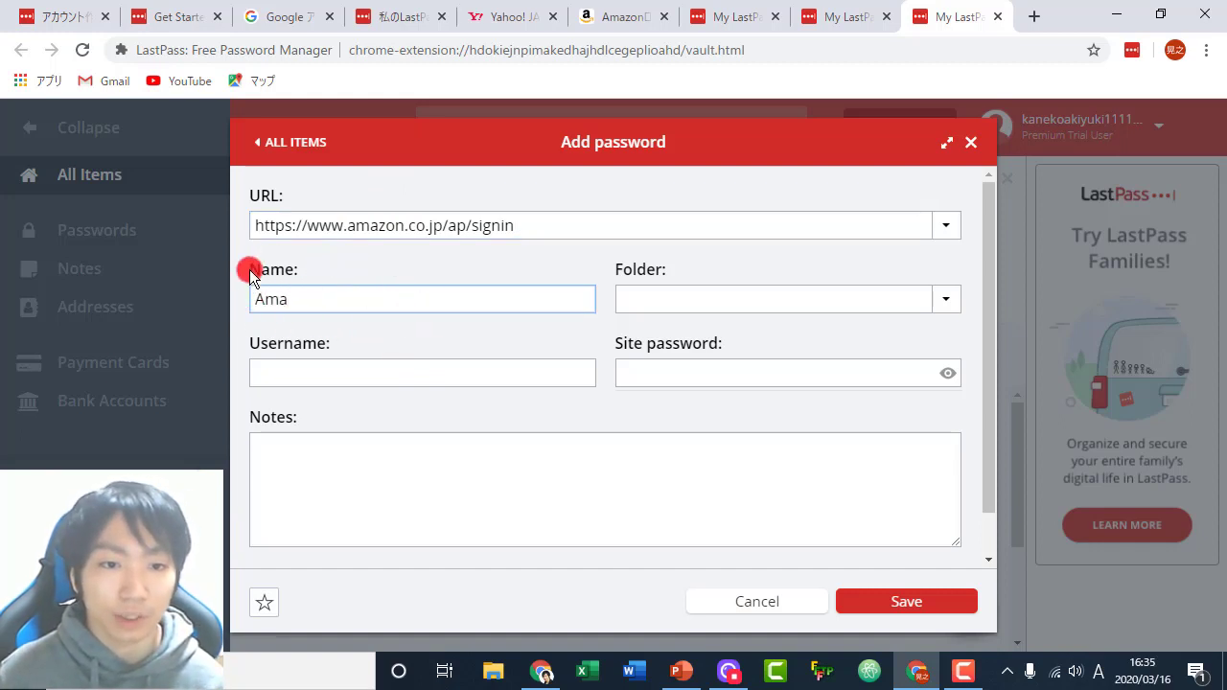
{"action": "left_click", "coordinate": [309, 369]}
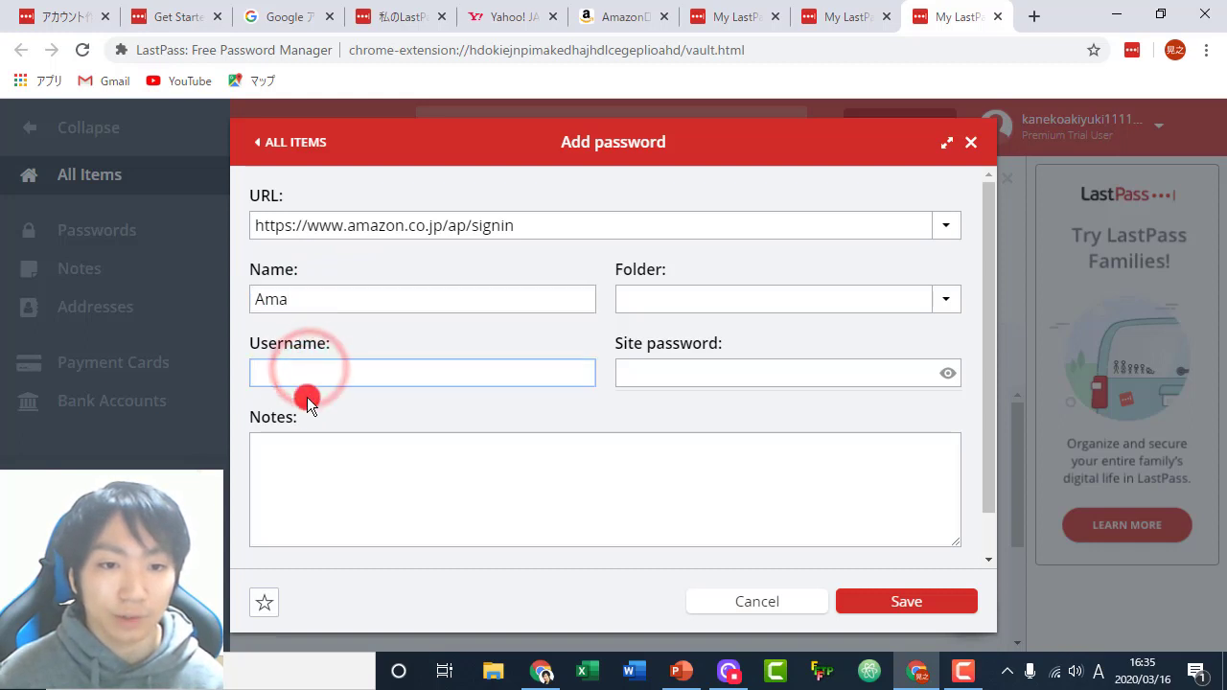
{"action": "type", "text": "aaaa"}
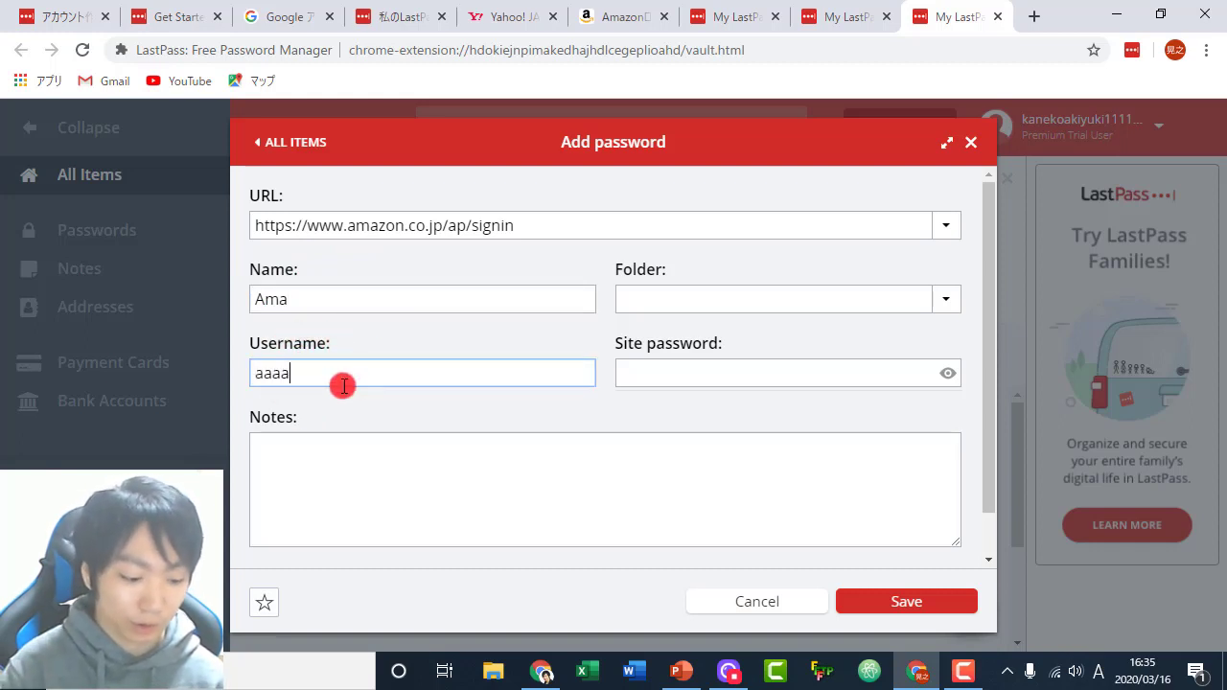
{"action": "type", "text": "@aaaa.com"}
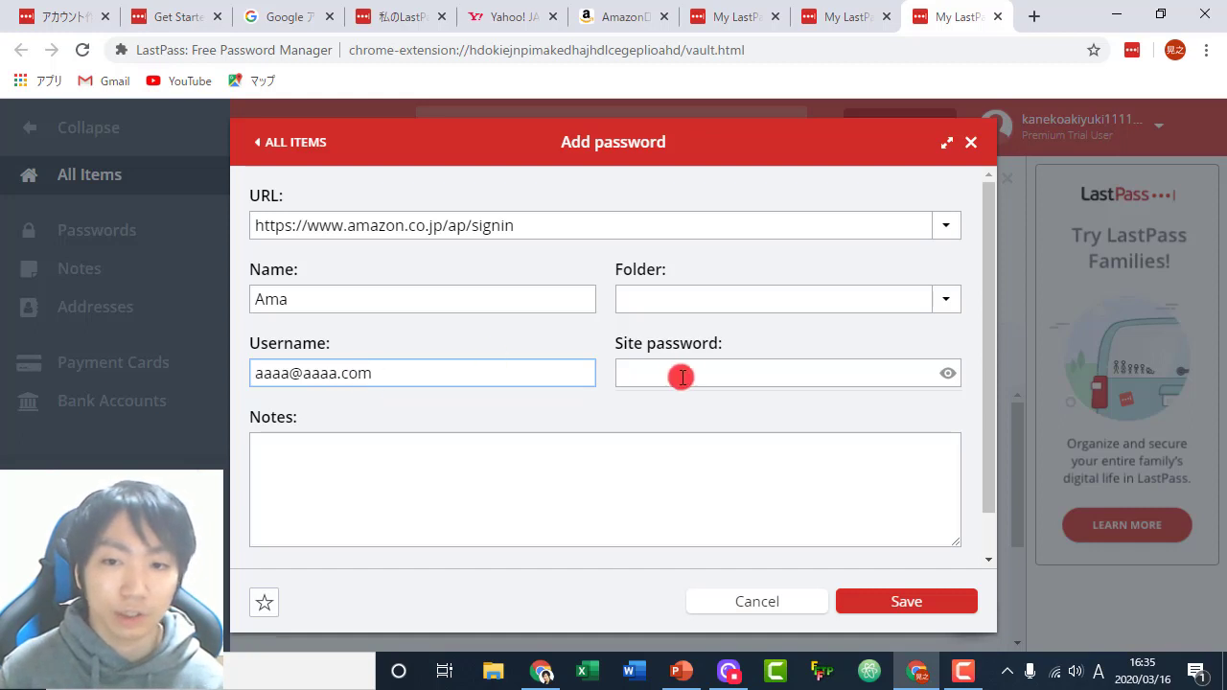
{"action": "left_click", "coordinate": [682, 376]}
{"action": "type", "text": "aaaaaaaaaaaa"}
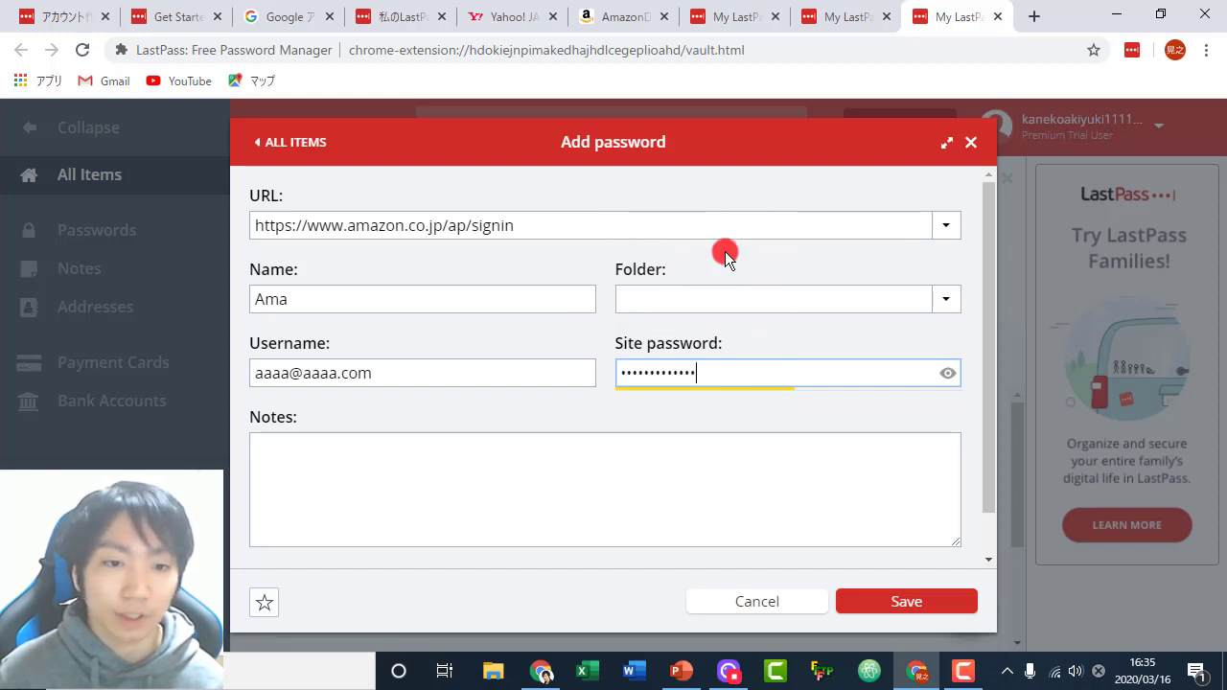
{"action": "left_click", "coordinate": [885, 604]}
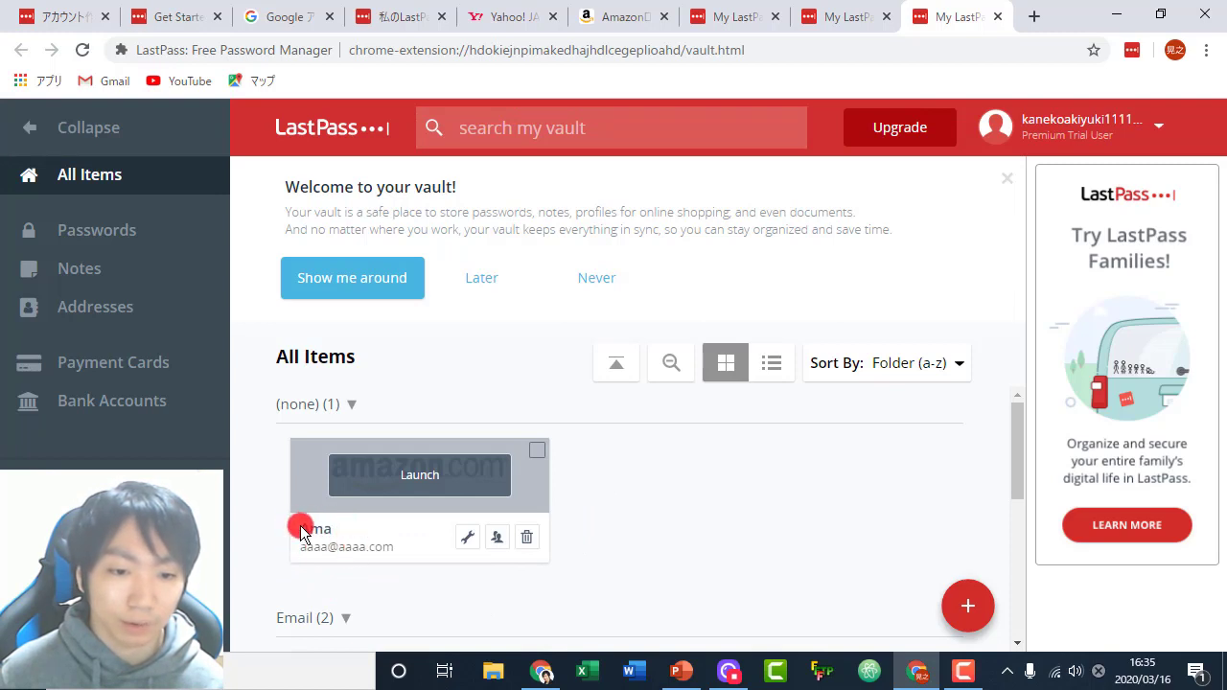
{"action": "scroll", "coordinate": [662, 501], "scroll_direction": "down", "scroll_amount": 3}
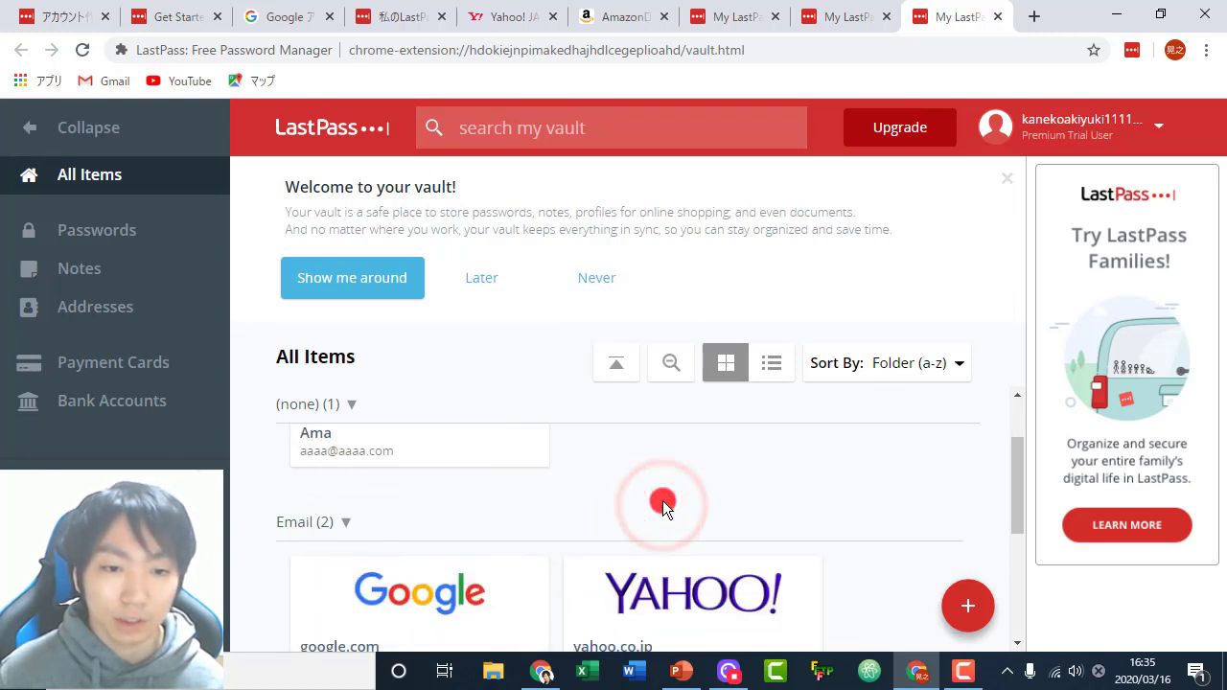
{"action": "scroll", "coordinate": [663, 500], "scroll_direction": "up", "scroll_amount": 3}
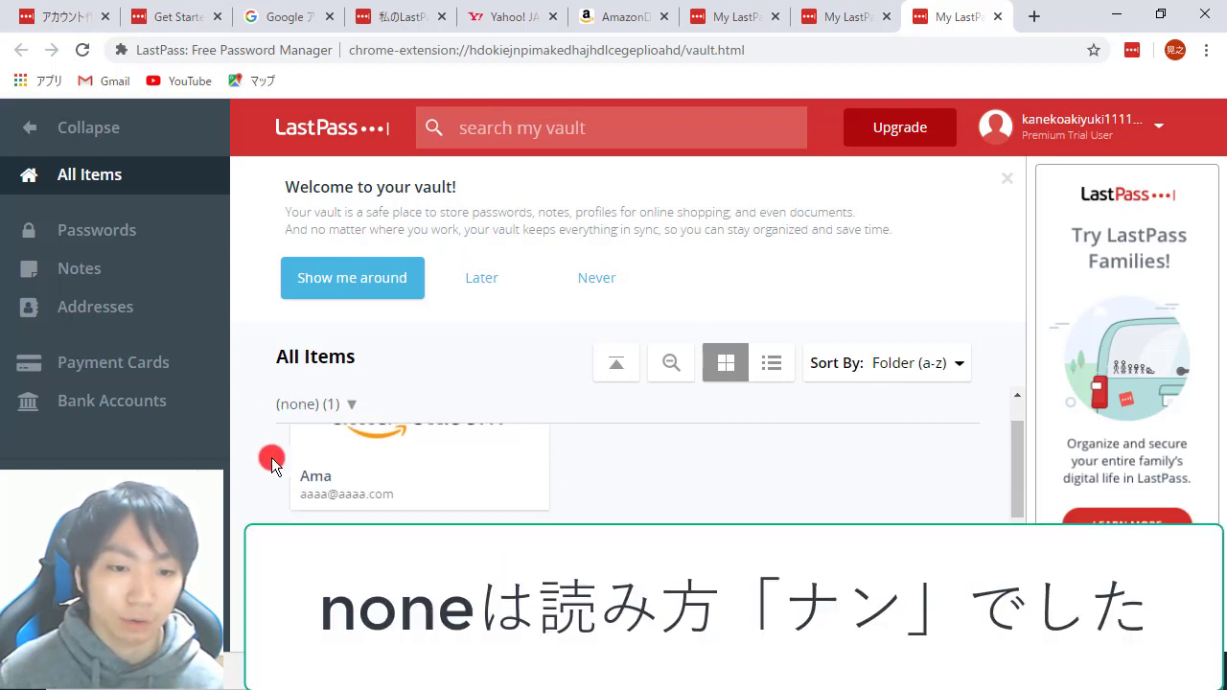
{"action": "scroll", "coordinate": [306, 437], "scroll_direction": "down", "scroll_amount": 2}
{"action": "scroll", "coordinate": [330, 439], "scroll_direction": "down", "scroll_amount": 3}
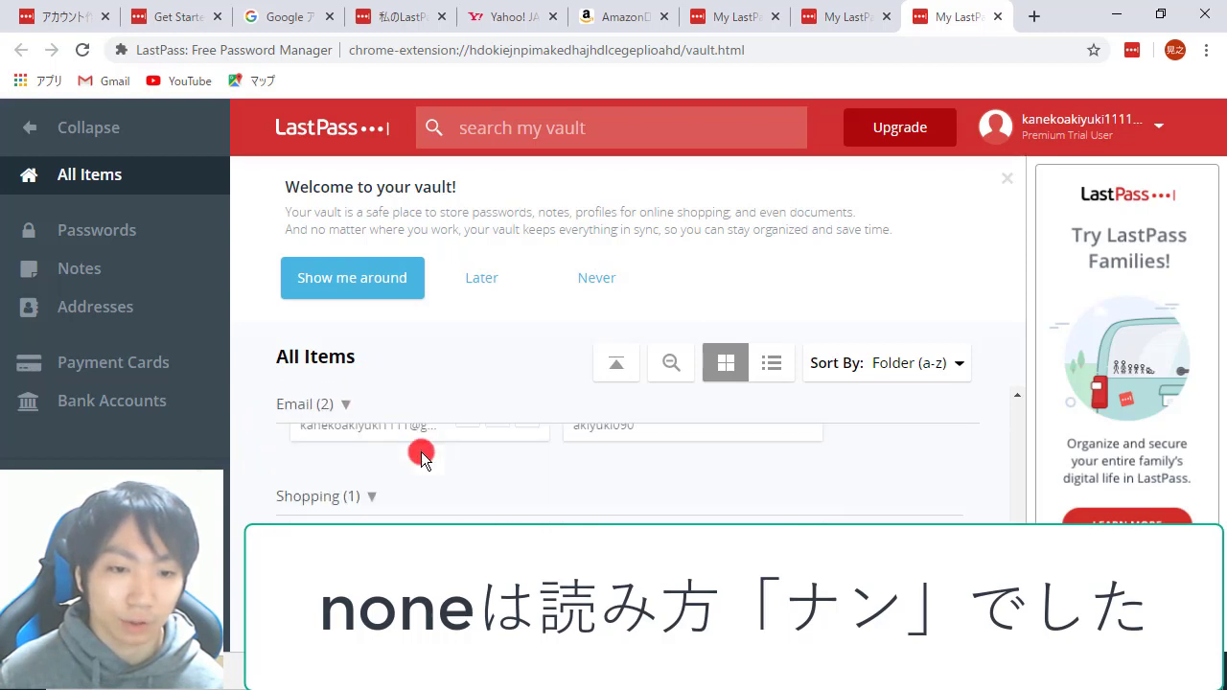
{"action": "scroll", "coordinate": [575, 487], "scroll_direction": "up", "scroll_amount": 5}
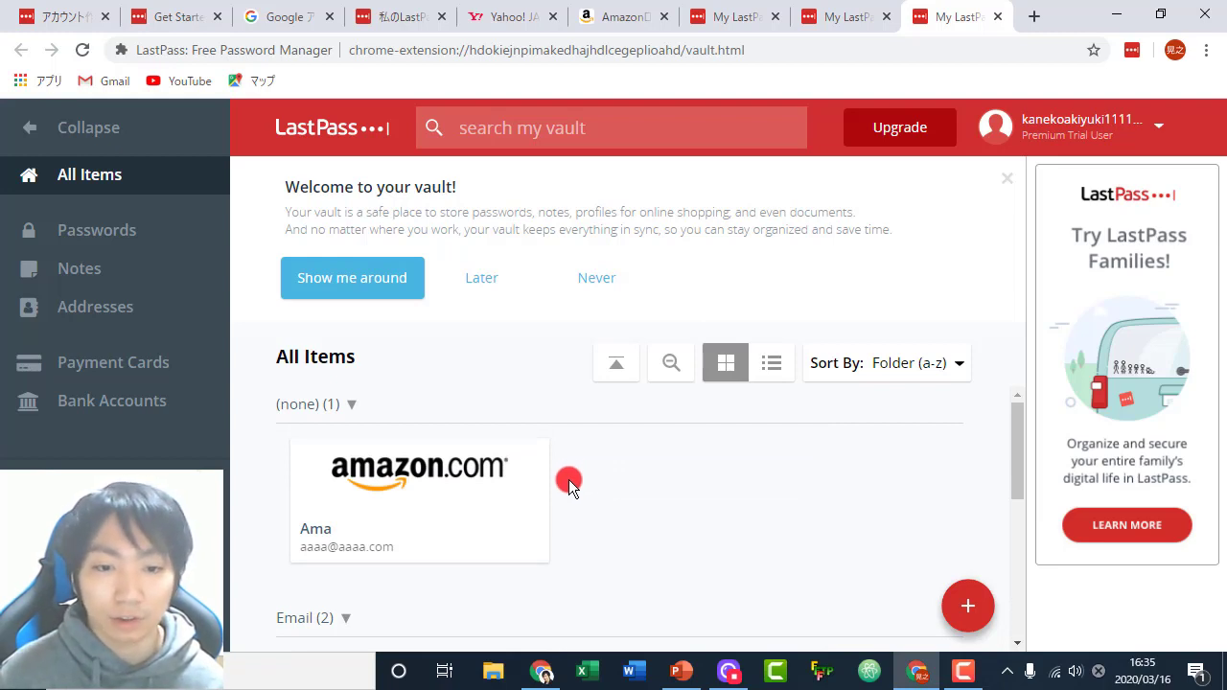
{"action": "mouse_move", "coordinate": [467, 539]}
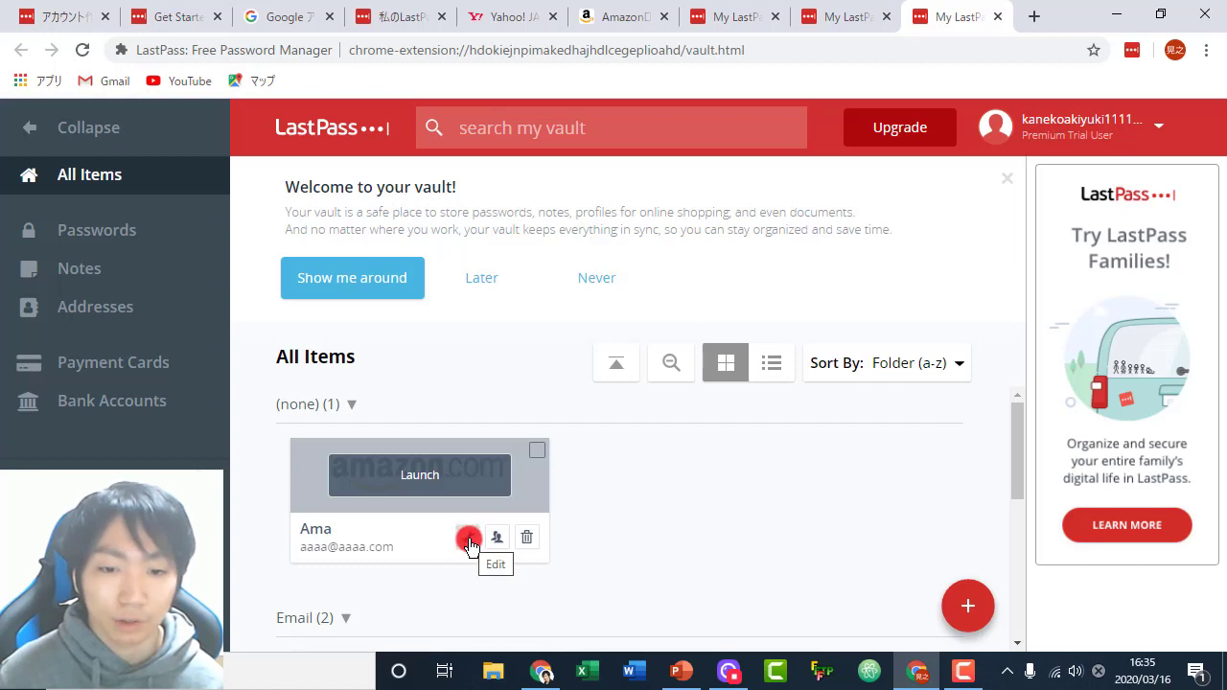
- Set the Ama login's folder to Shopping, save it, and dismiss the confirmation
{"action": "left_click", "coordinate": [469, 543]}
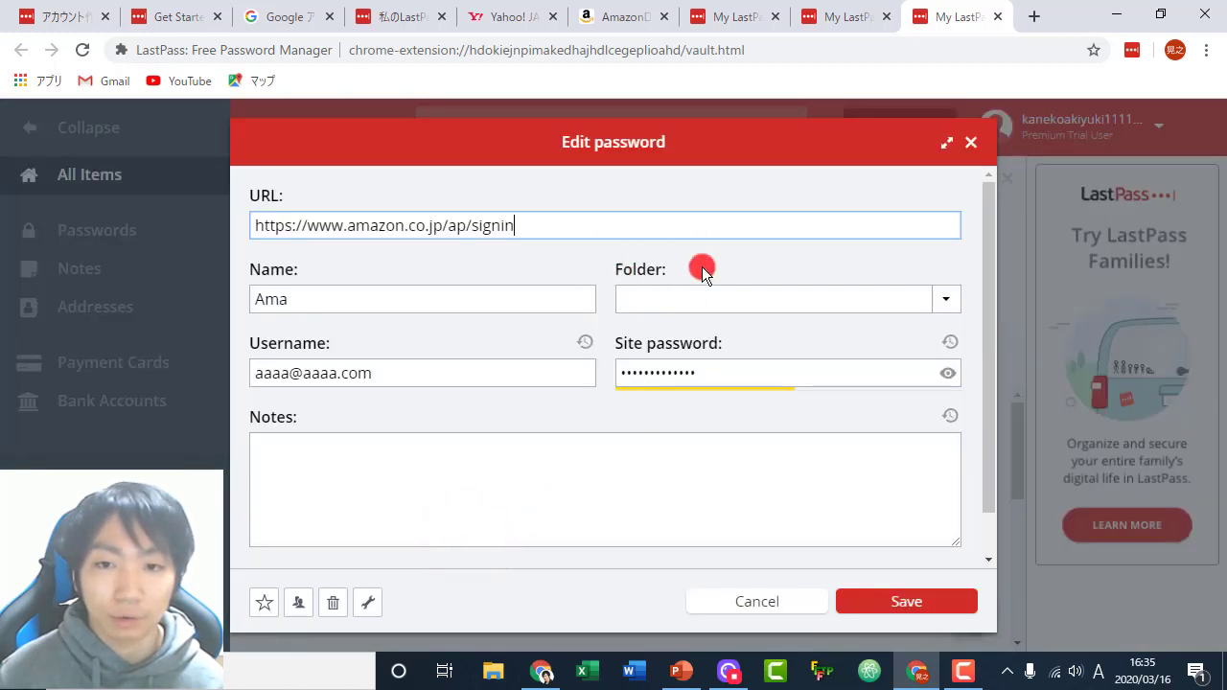
{"action": "left_click", "coordinate": [943, 300]}
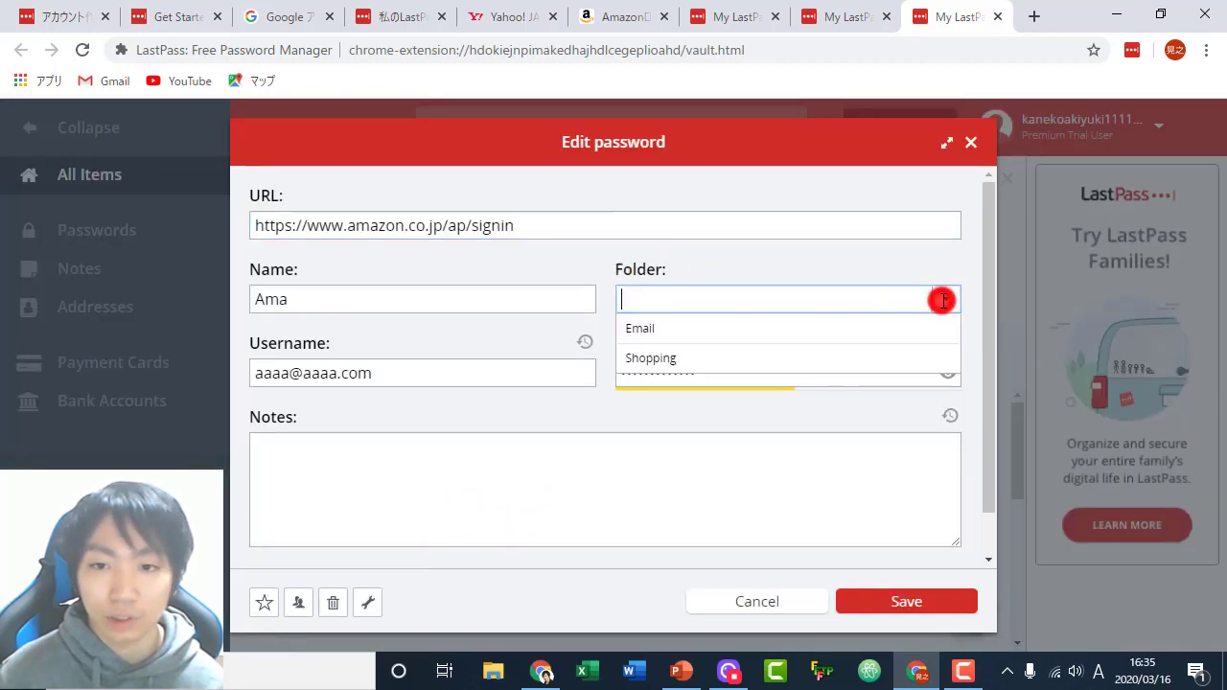
{"action": "left_click", "coordinate": [666, 358]}
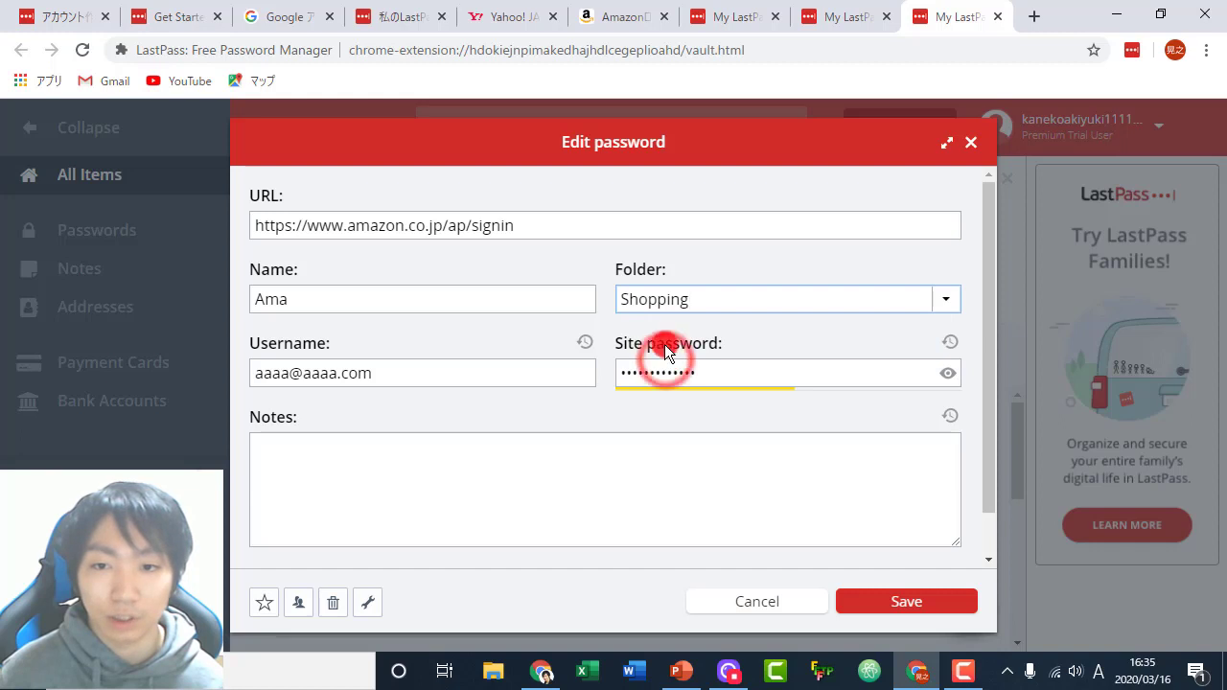
{"action": "left_click", "coordinate": [903, 602]}
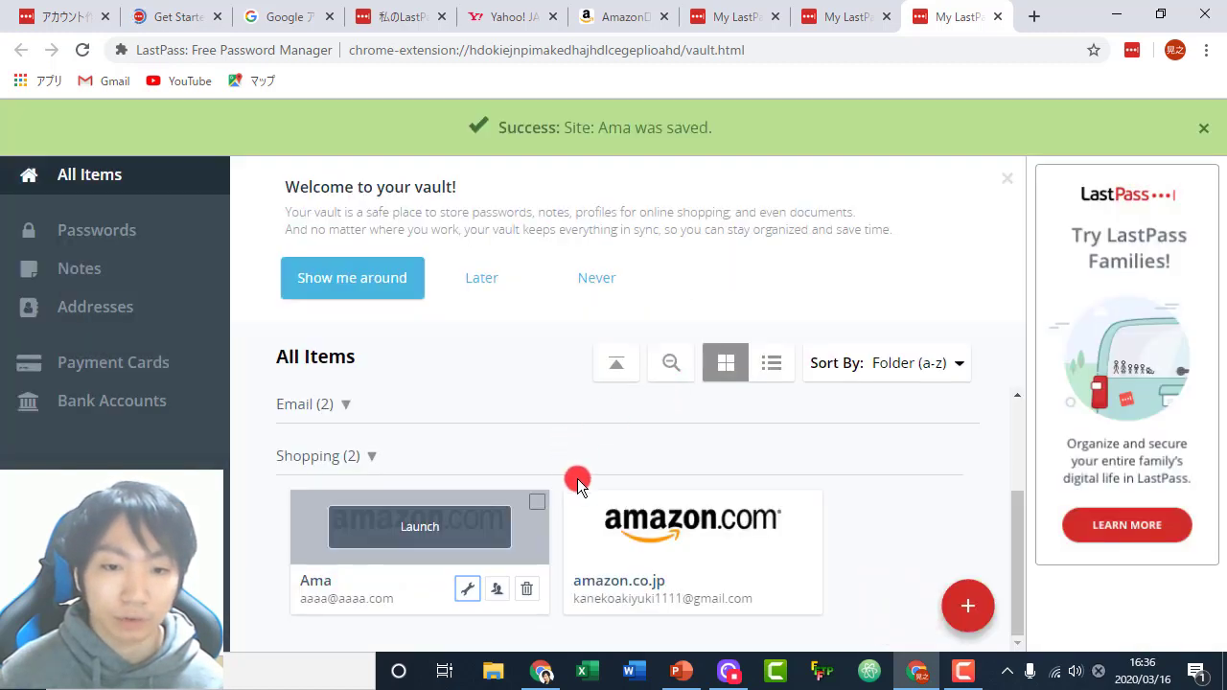
{"action": "left_click", "coordinate": [391, 457]}
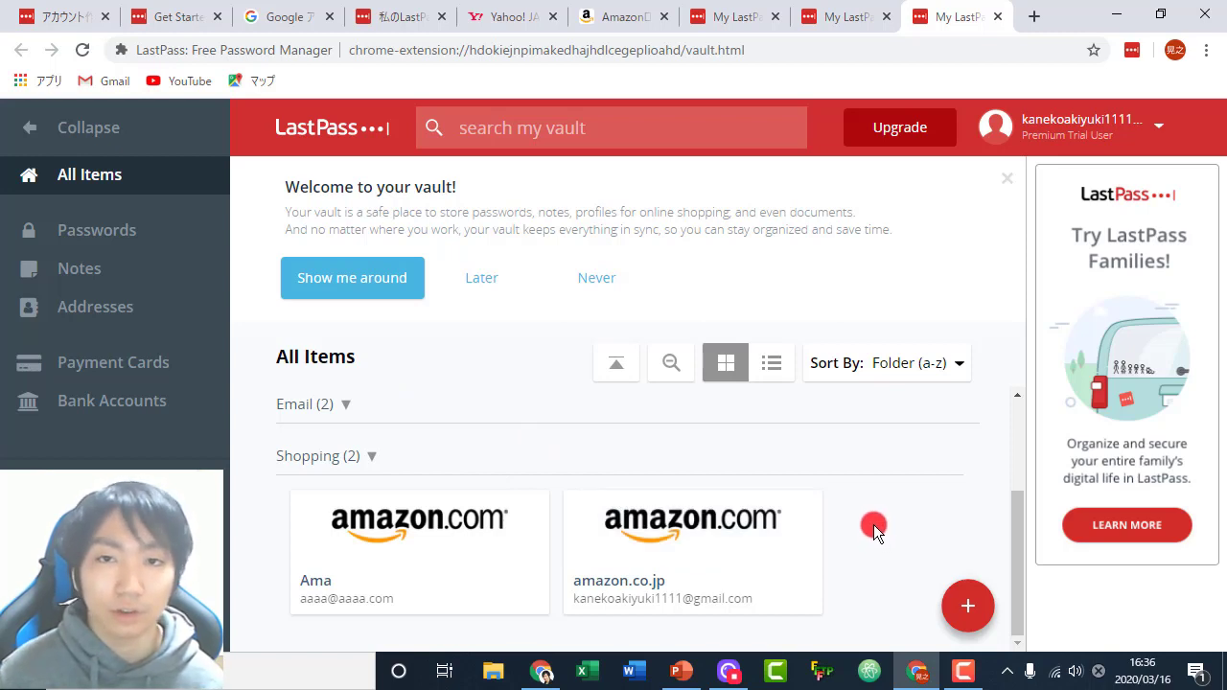
{"action": "mouse_move", "coordinate": [968, 606]}
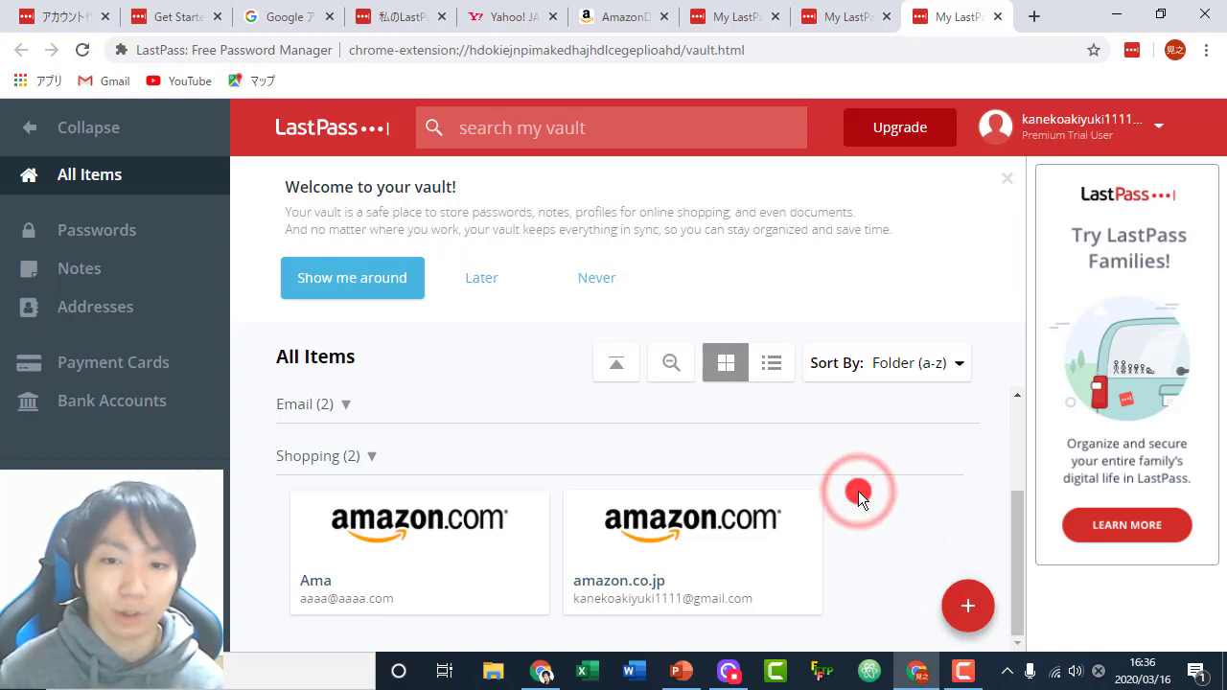
{"action": "left_click", "coordinate": [963, 604]}
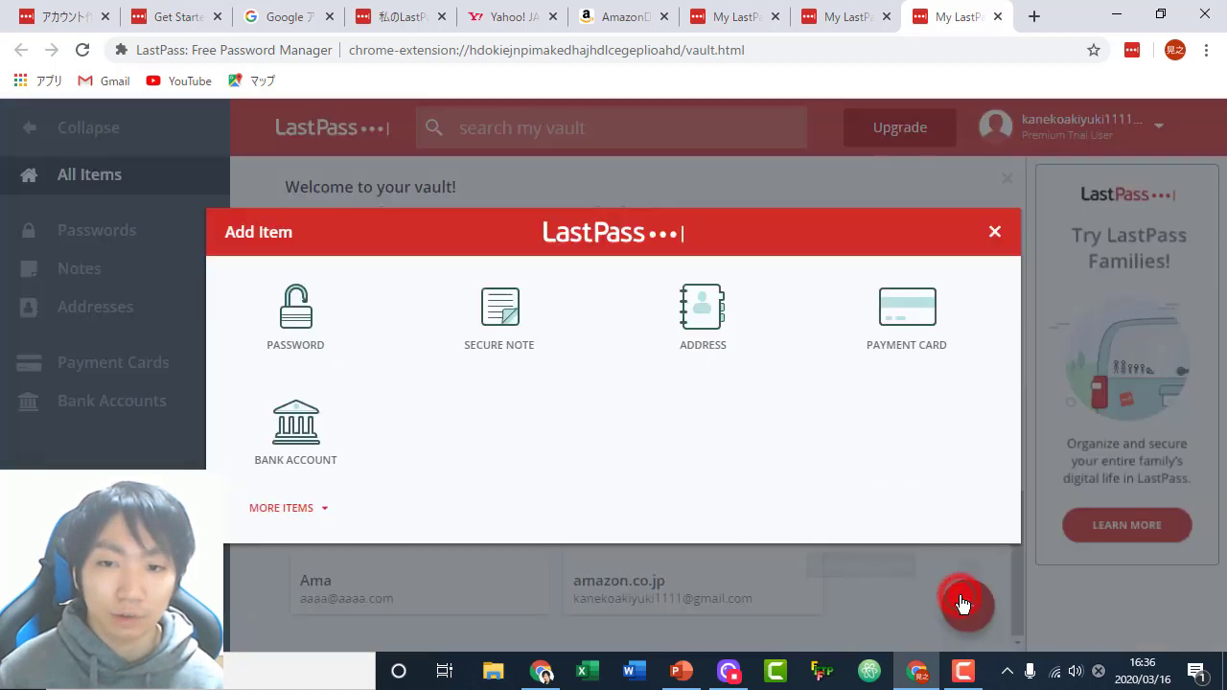
{"action": "left_click", "coordinate": [331, 325]}
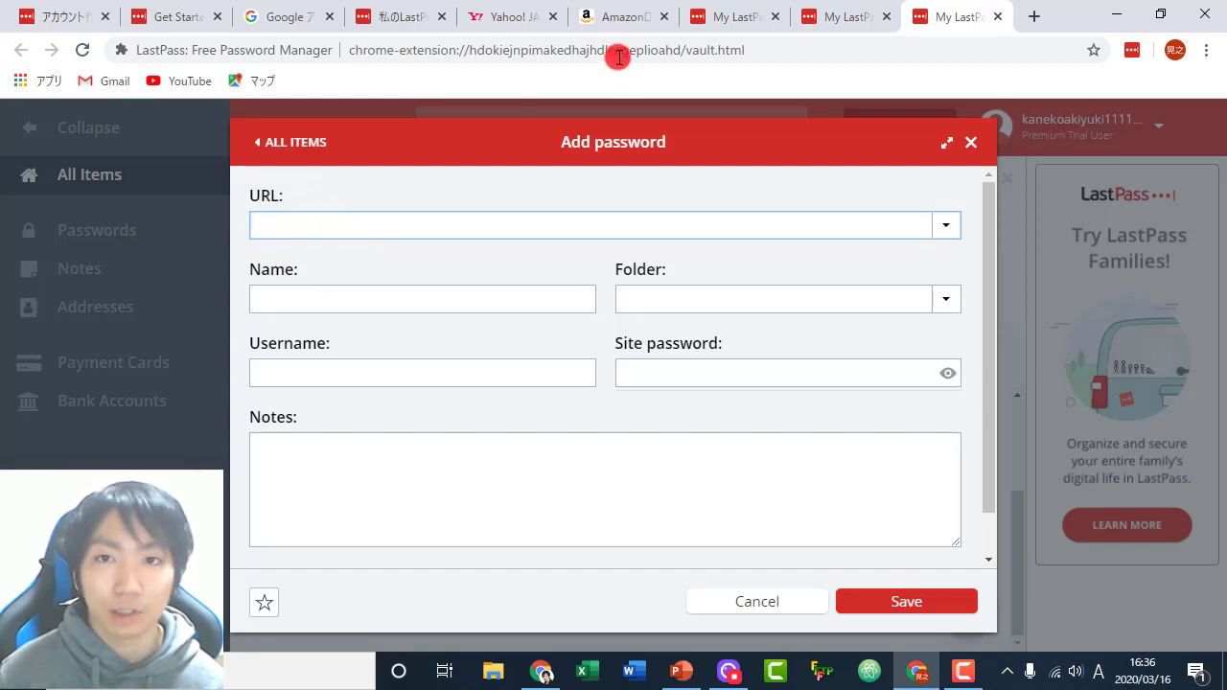
{"action": "left_click", "coordinate": [622, 19]}
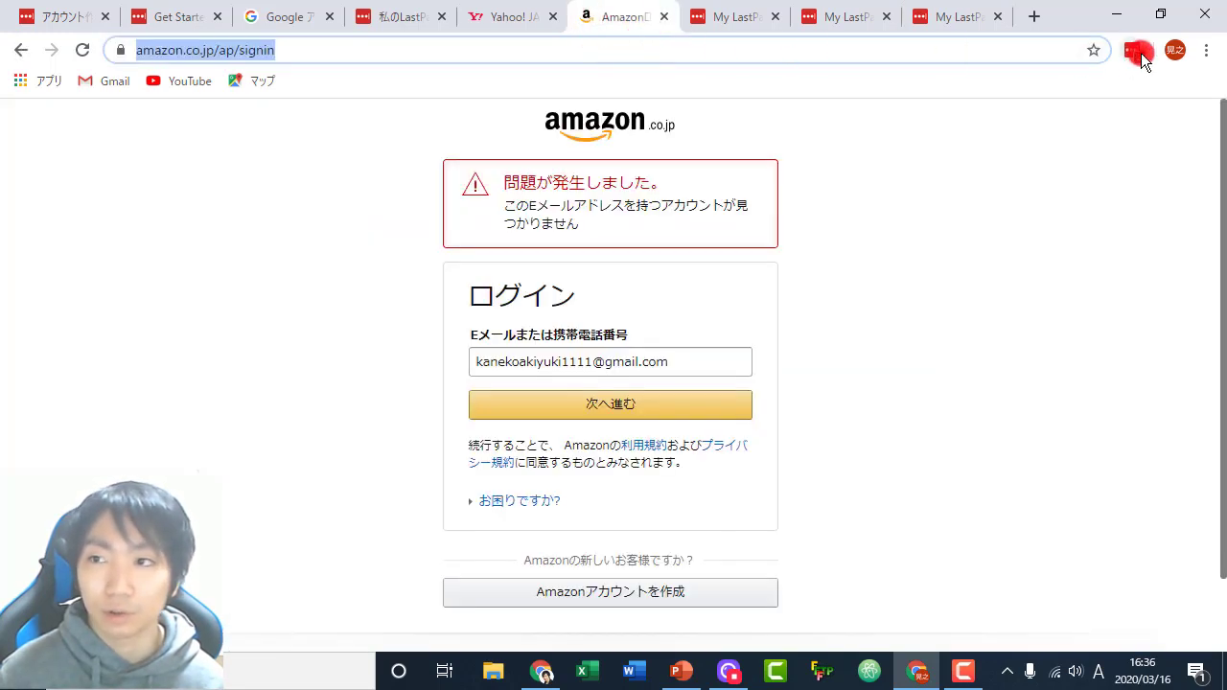
{"action": "left_click", "coordinate": [1138, 54]}
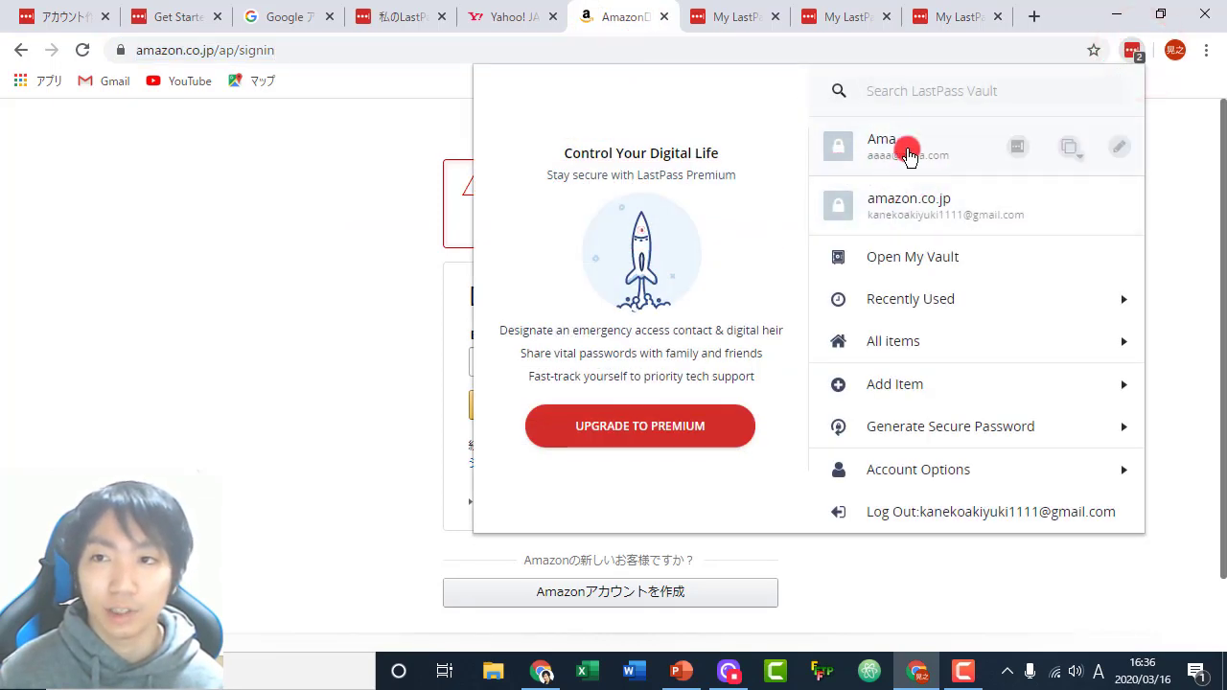
{"action": "left_click", "coordinate": [945, 15]}
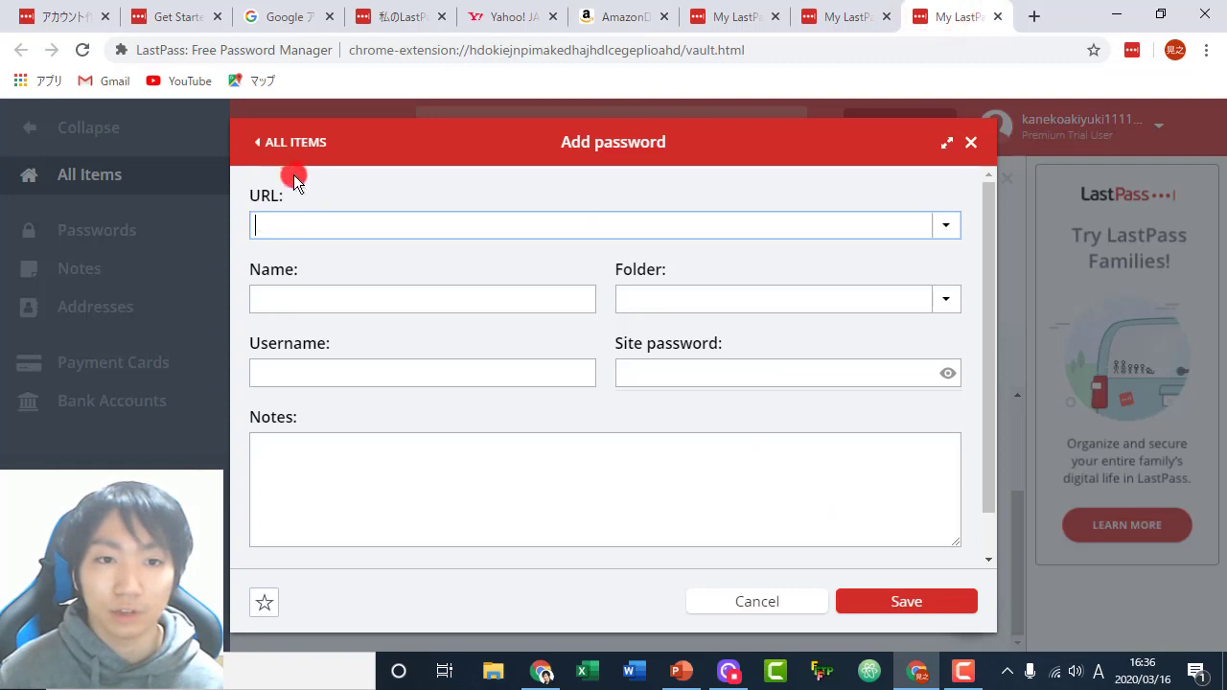
{"action": "left_click", "coordinate": [611, 19]}
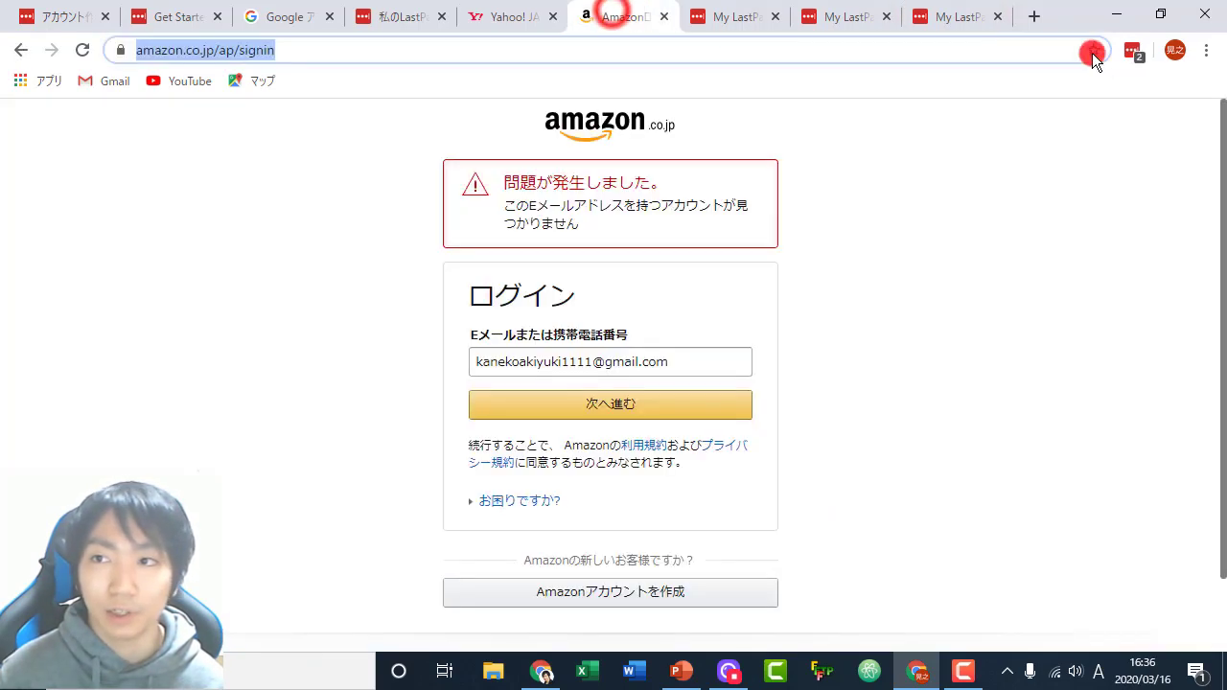
{"action": "left_click", "coordinate": [1132, 49]}
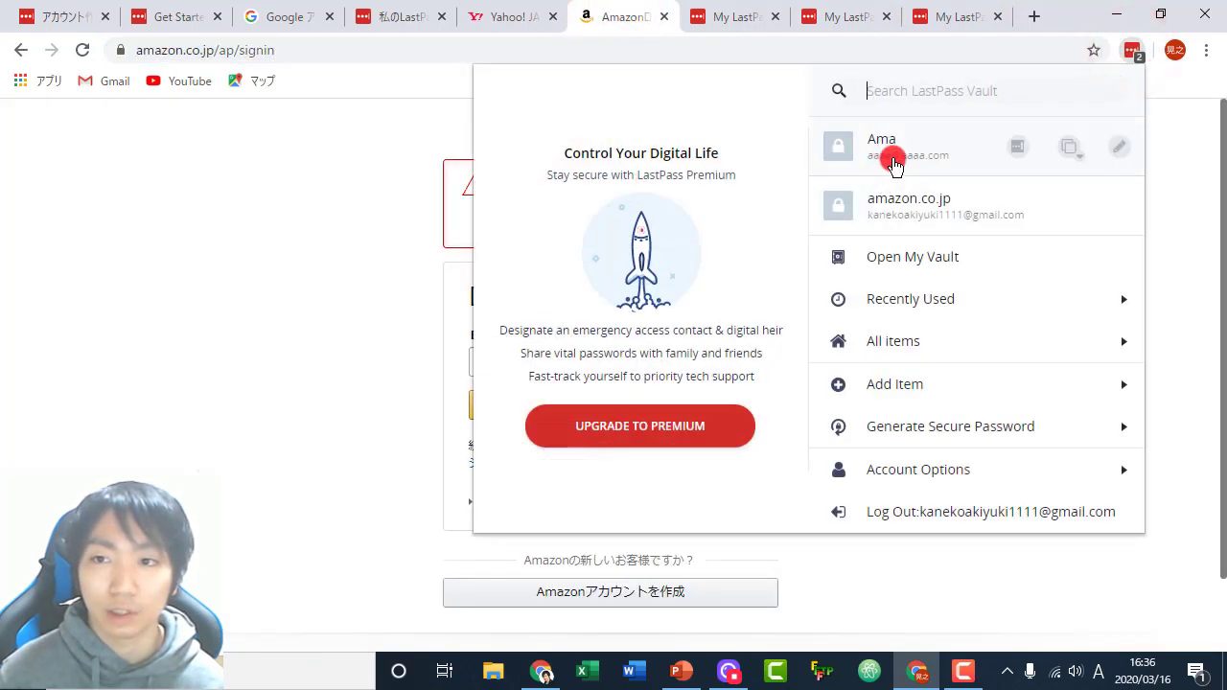
{"action": "left_click", "coordinate": [954, 16]}
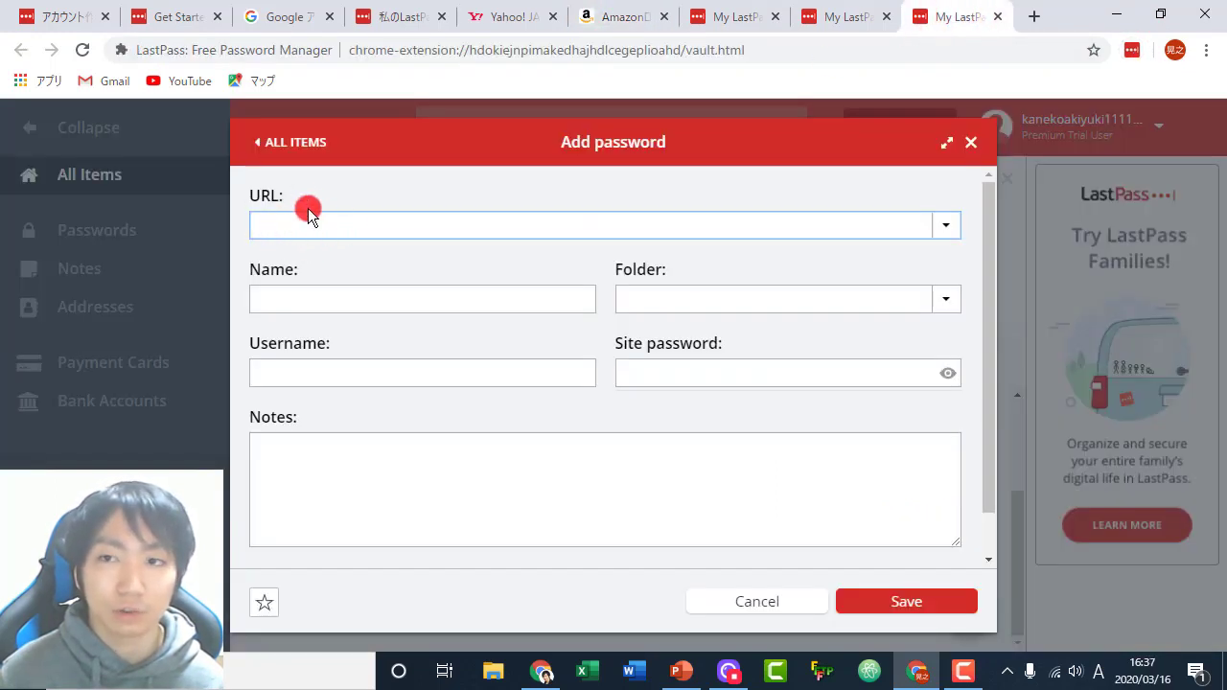
{"action": "left_click", "coordinate": [630, 7]}
{"action": "left_click", "coordinate": [1132, 50]}
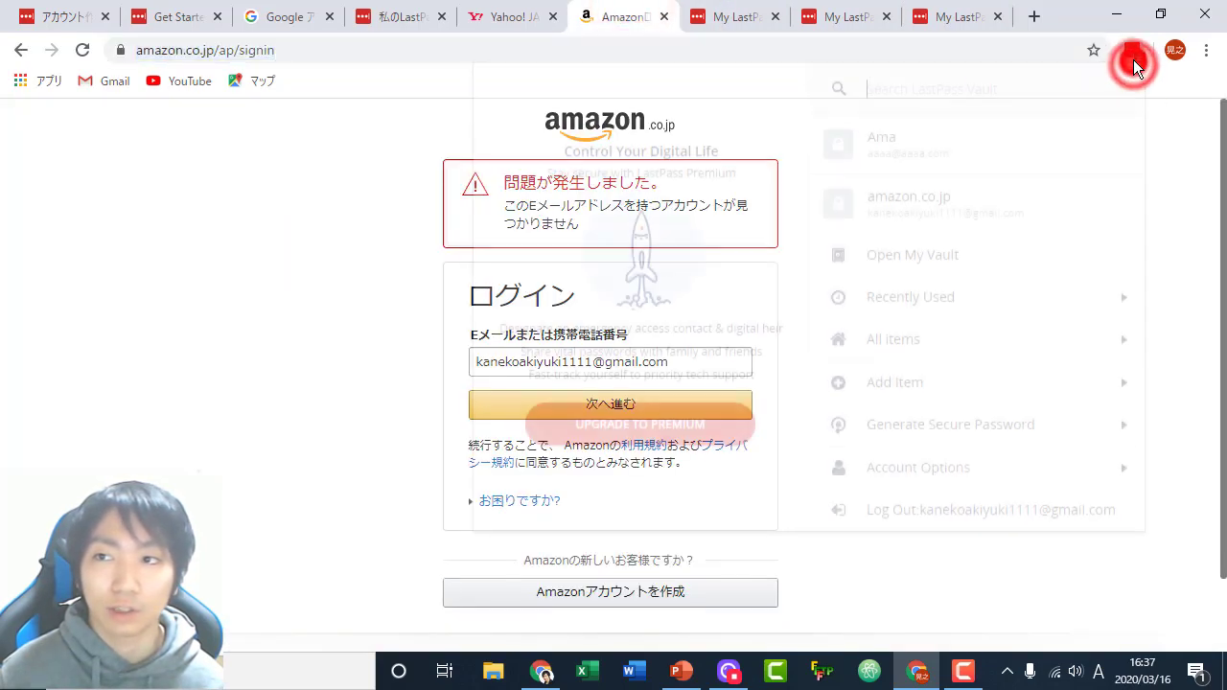
{"action": "left_click", "coordinate": [906, 259]}
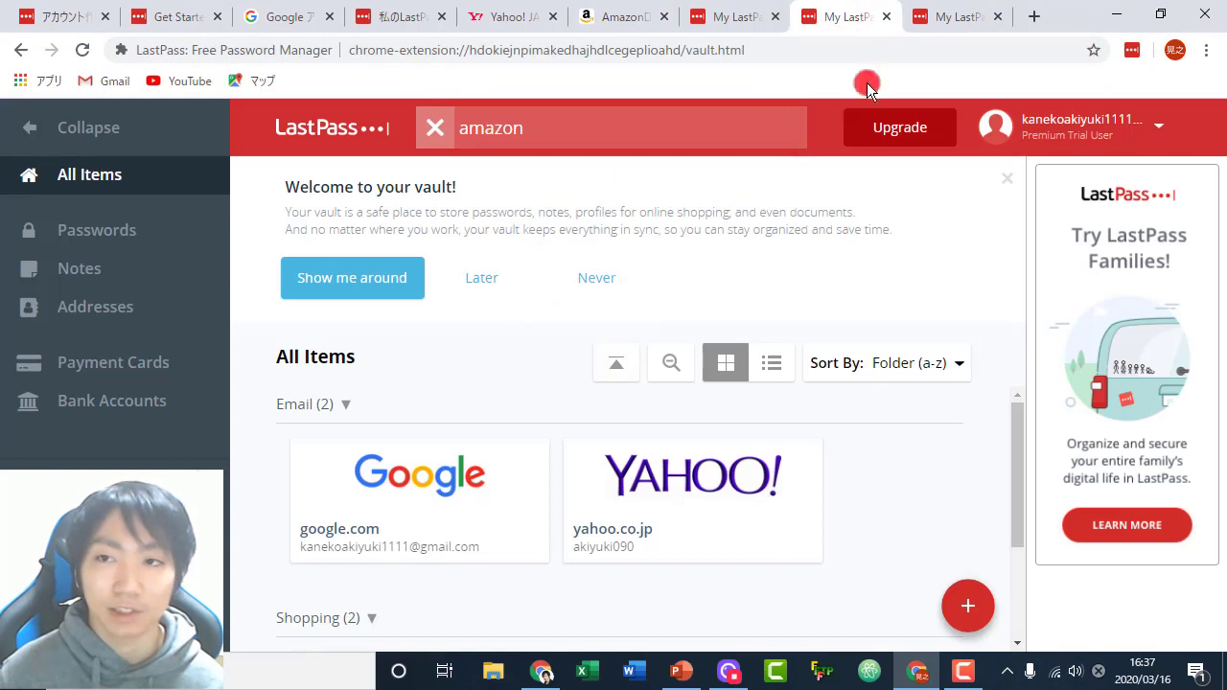
{"action": "left_click", "coordinate": [593, 17]}
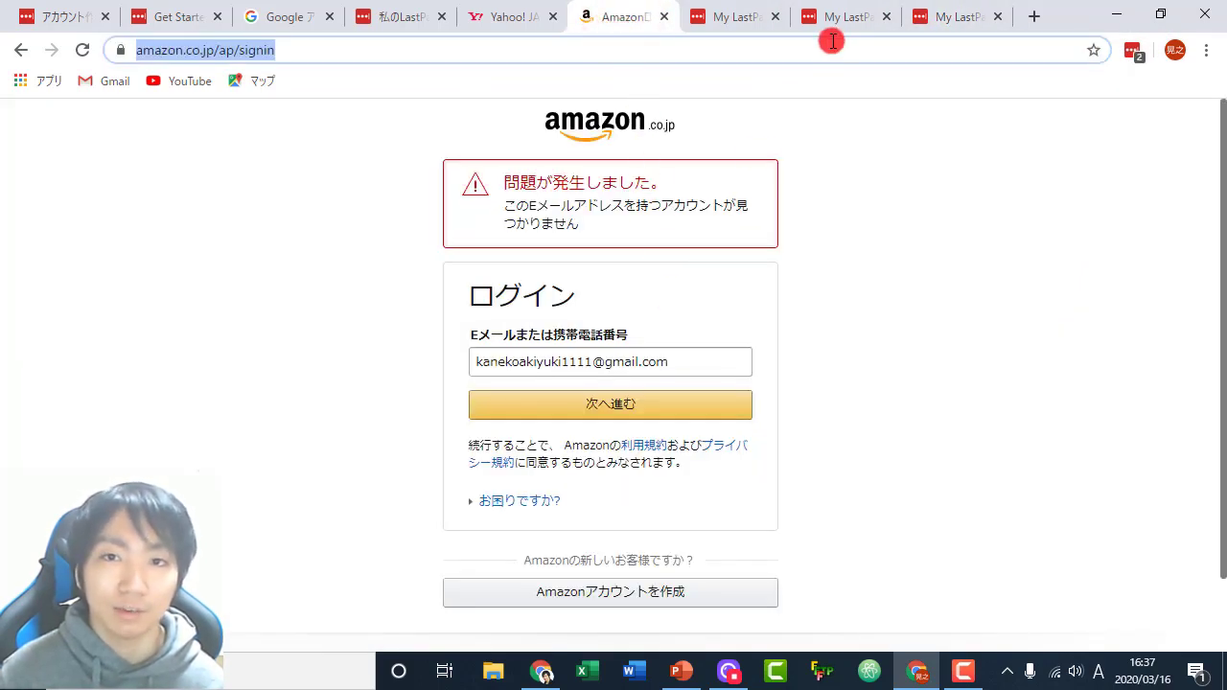
{"action": "left_click", "coordinate": [831, 173]}
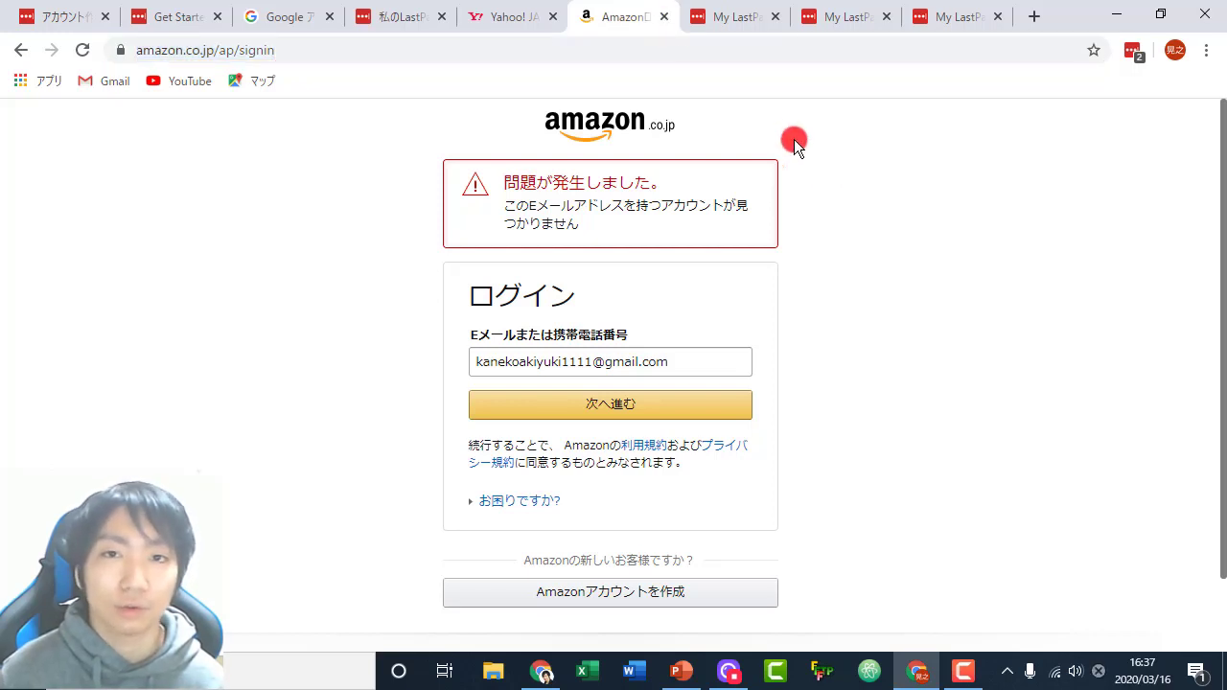
{"action": "left_click", "coordinate": [954, 16]}
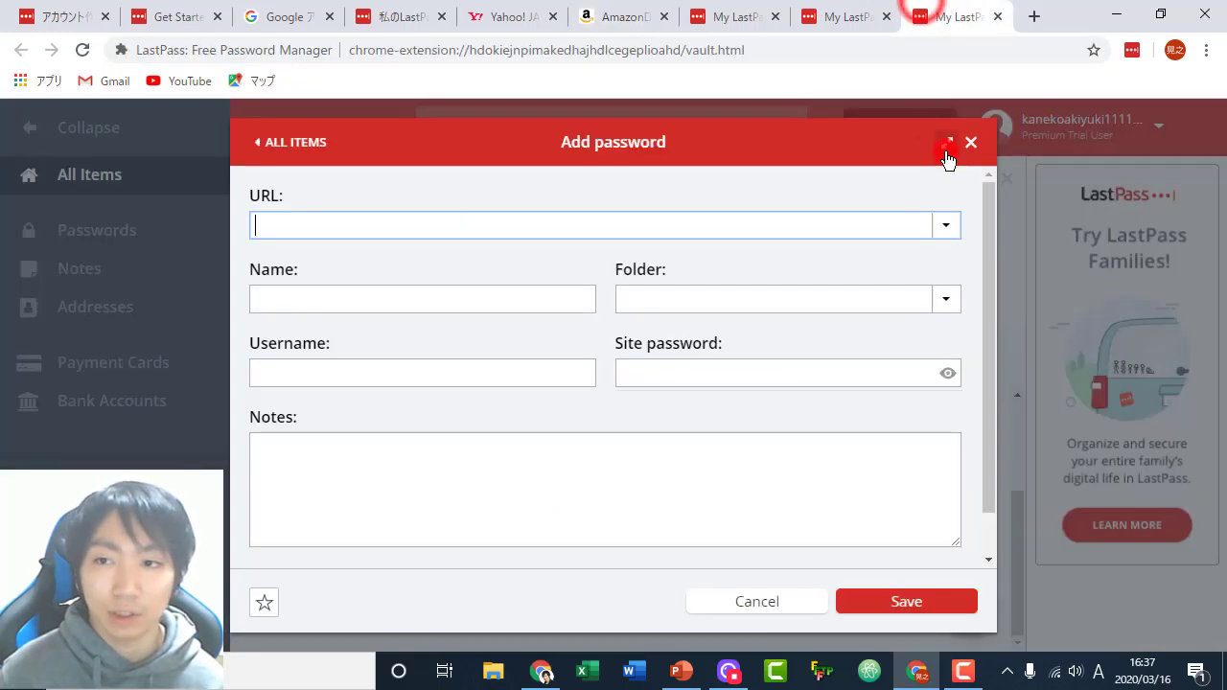
{"action": "left_click", "coordinate": [967, 141]}
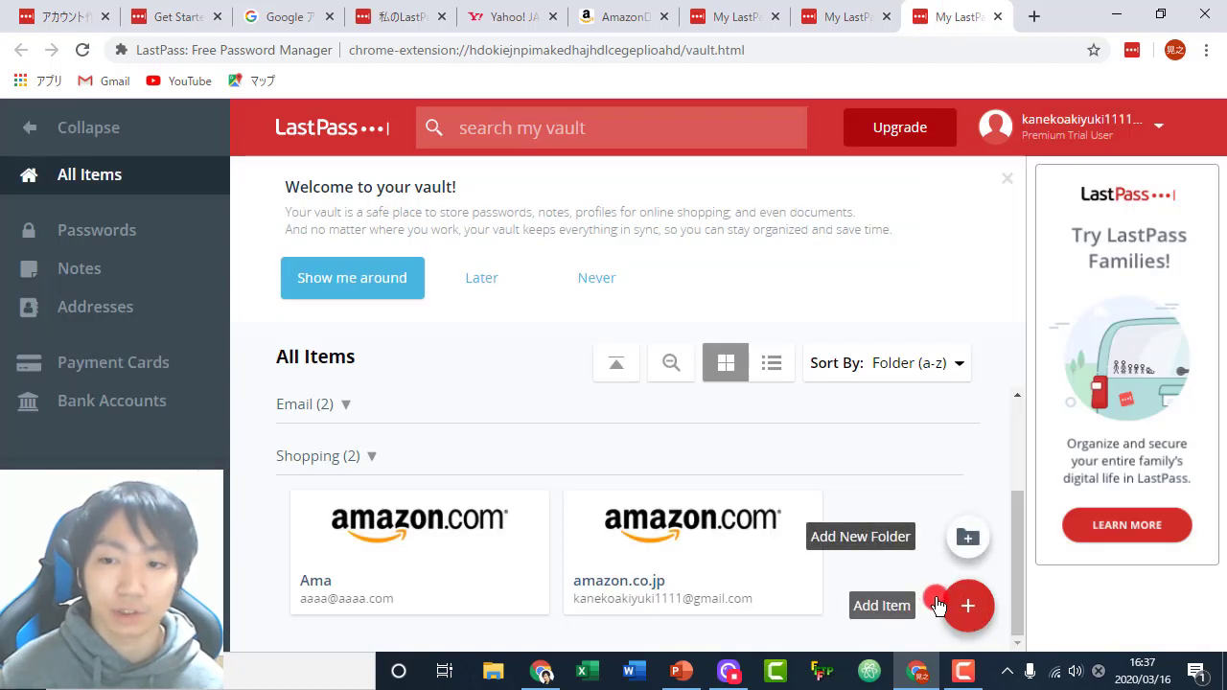
{"action": "left_click", "coordinate": [950, 605]}
{"action": "left_click", "coordinate": [288, 318]}
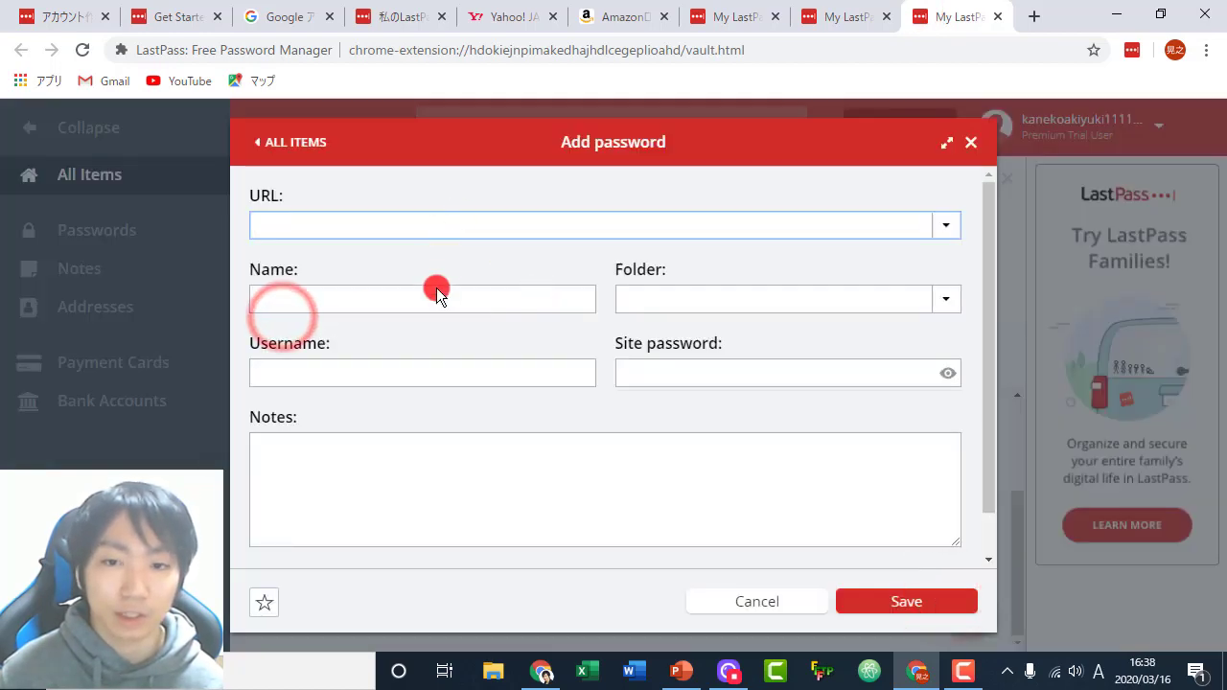
{"action": "left_click", "coordinate": [965, 144]}
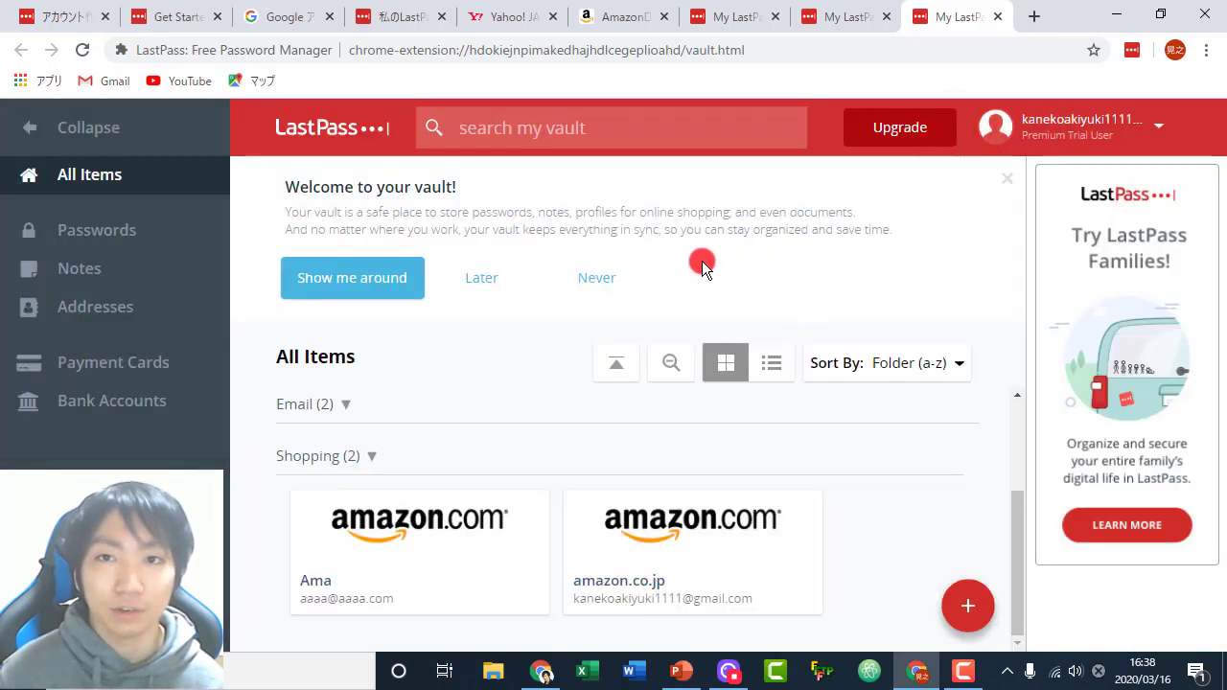
- From the Amazon tab, add a new LastPass password item and move to its Username field
{"action": "left_click", "coordinate": [621, 17]}
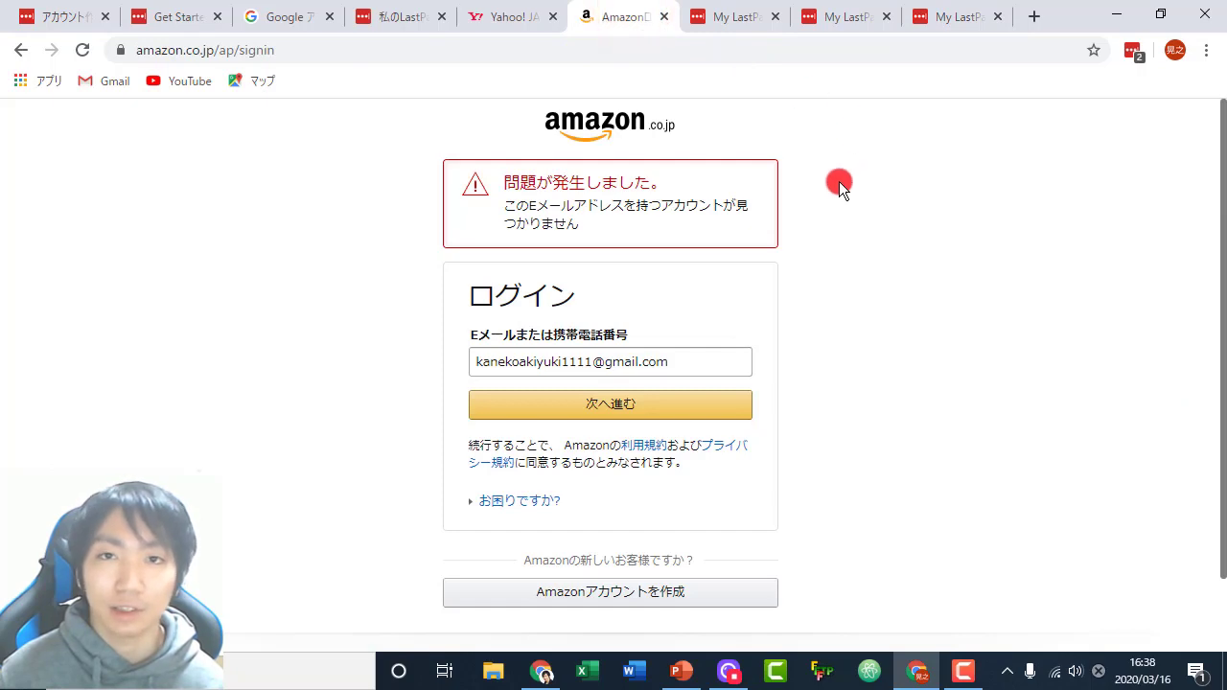
{"action": "left_click", "coordinate": [1133, 49]}
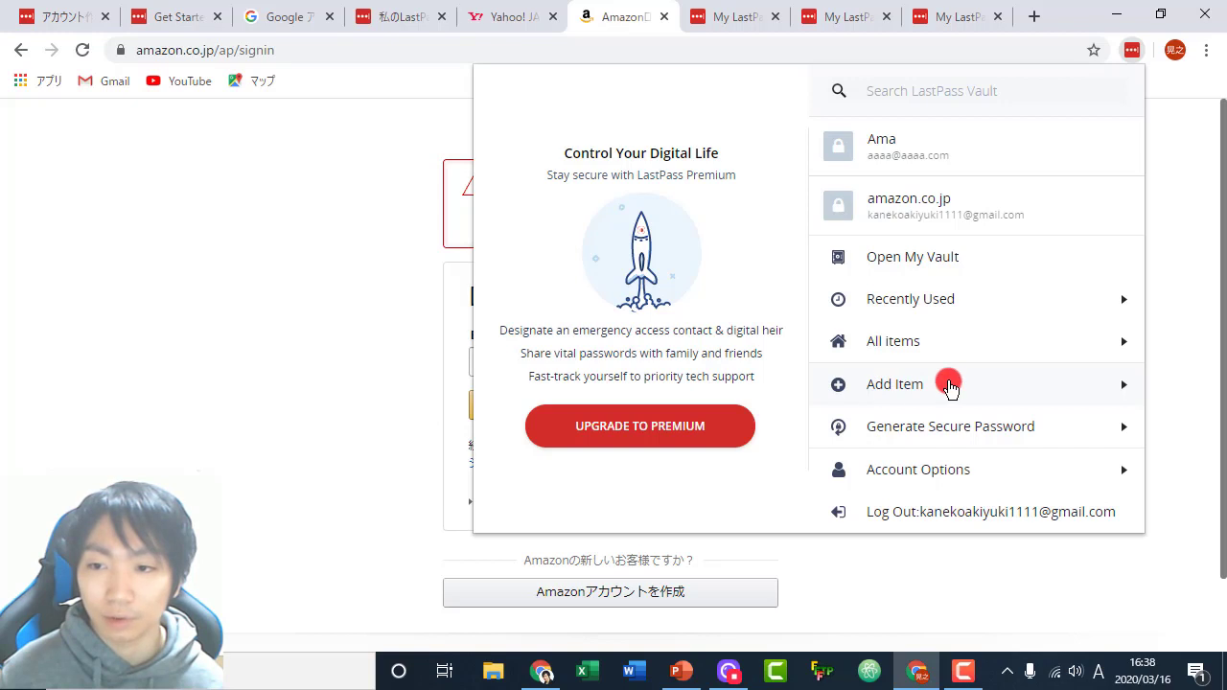
{"action": "left_click", "coordinate": [949, 386]}
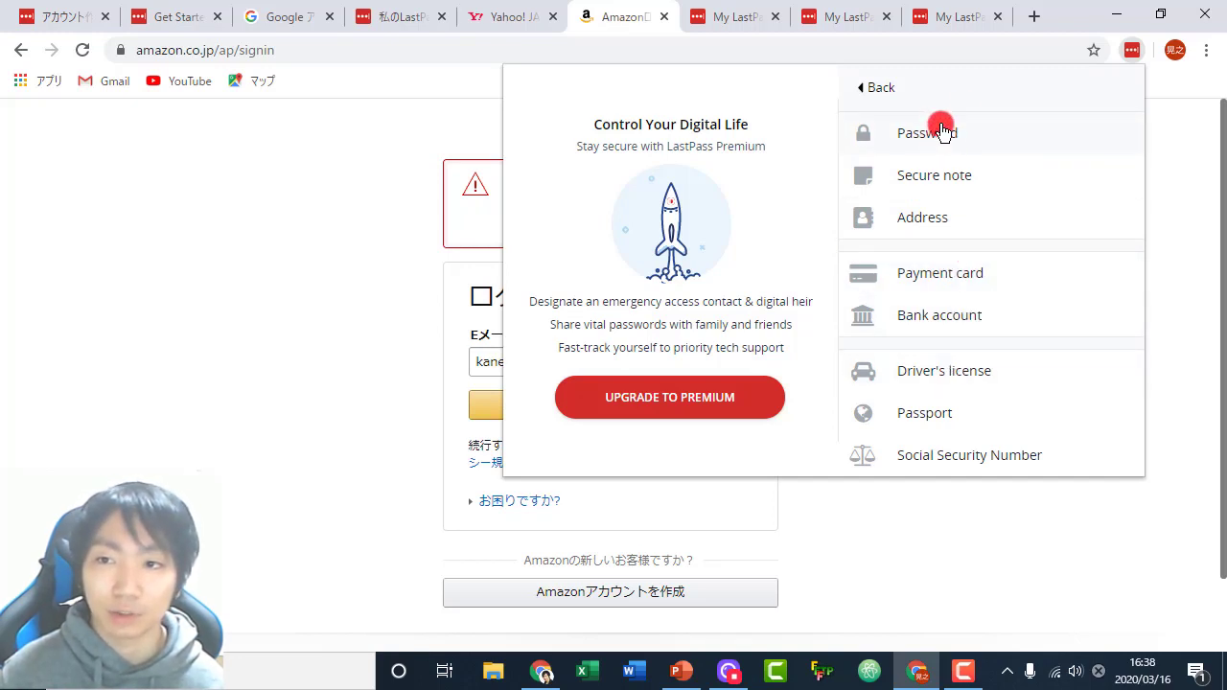
{"action": "left_click", "coordinate": [942, 132]}
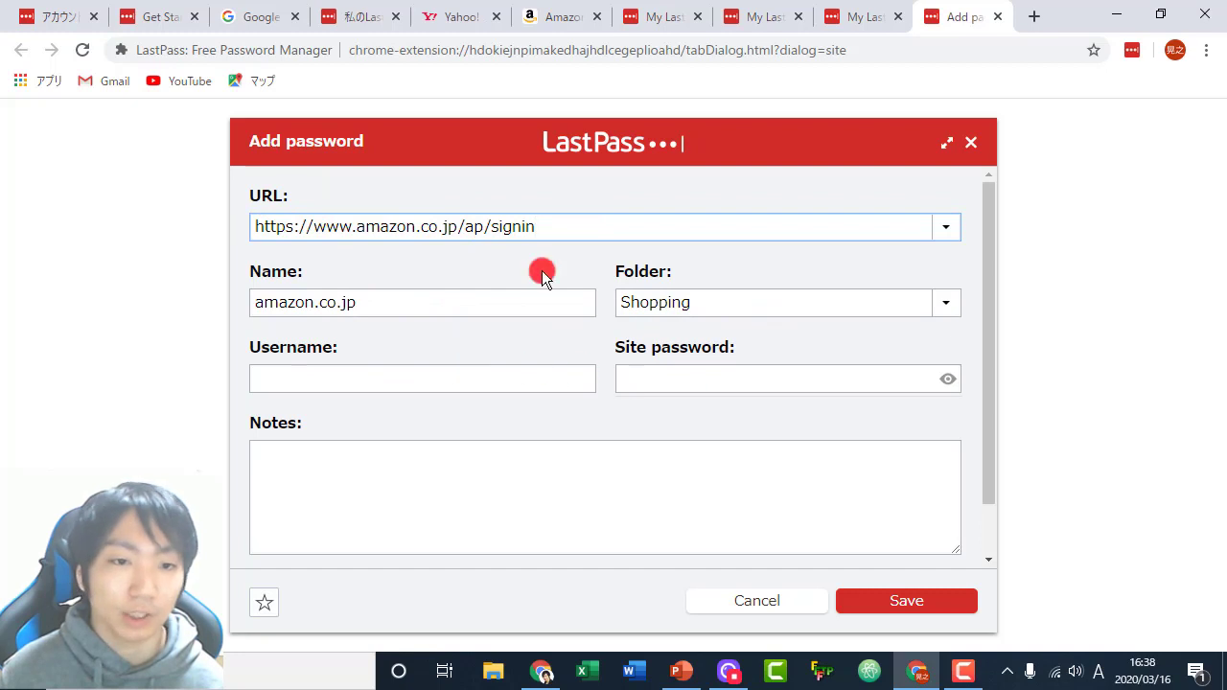
{"action": "key", "text": "Tab"}
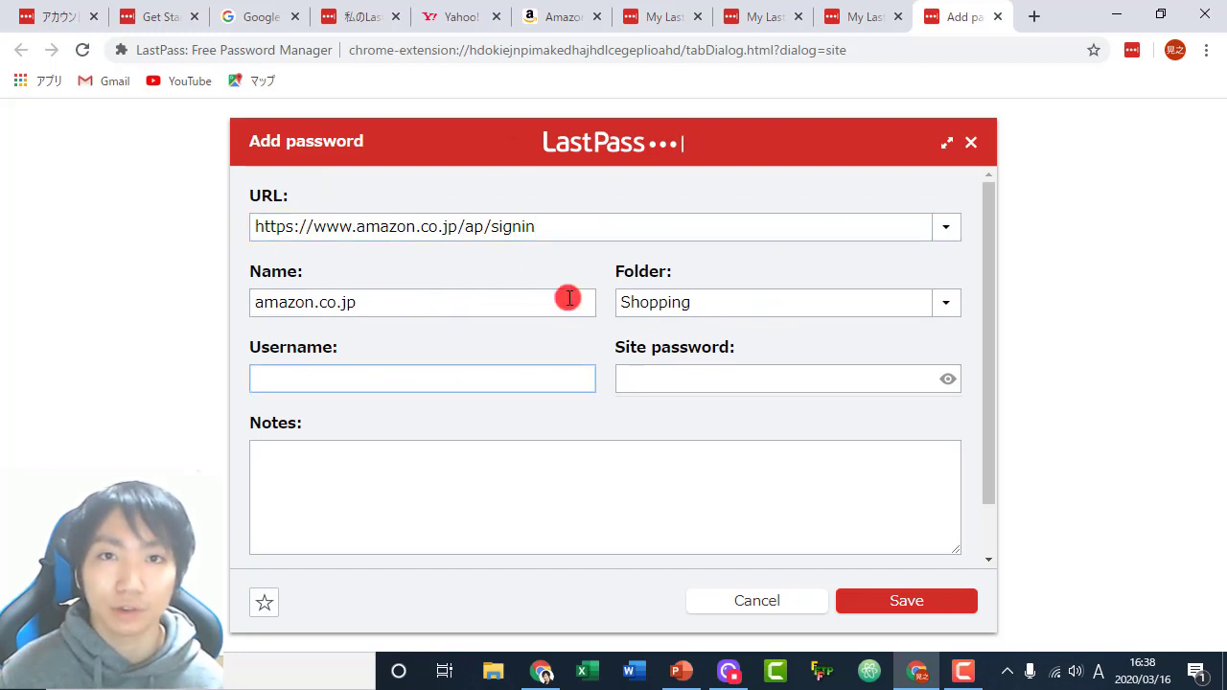
{"action": "left_click", "coordinate": [318, 378]}
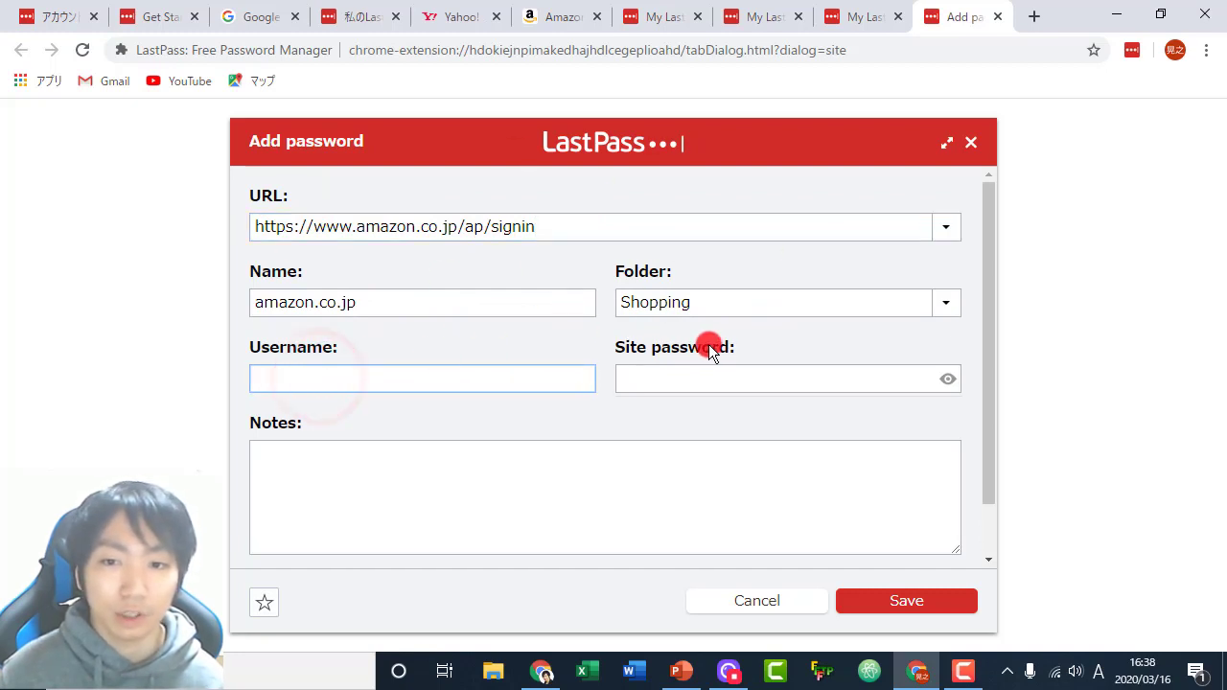